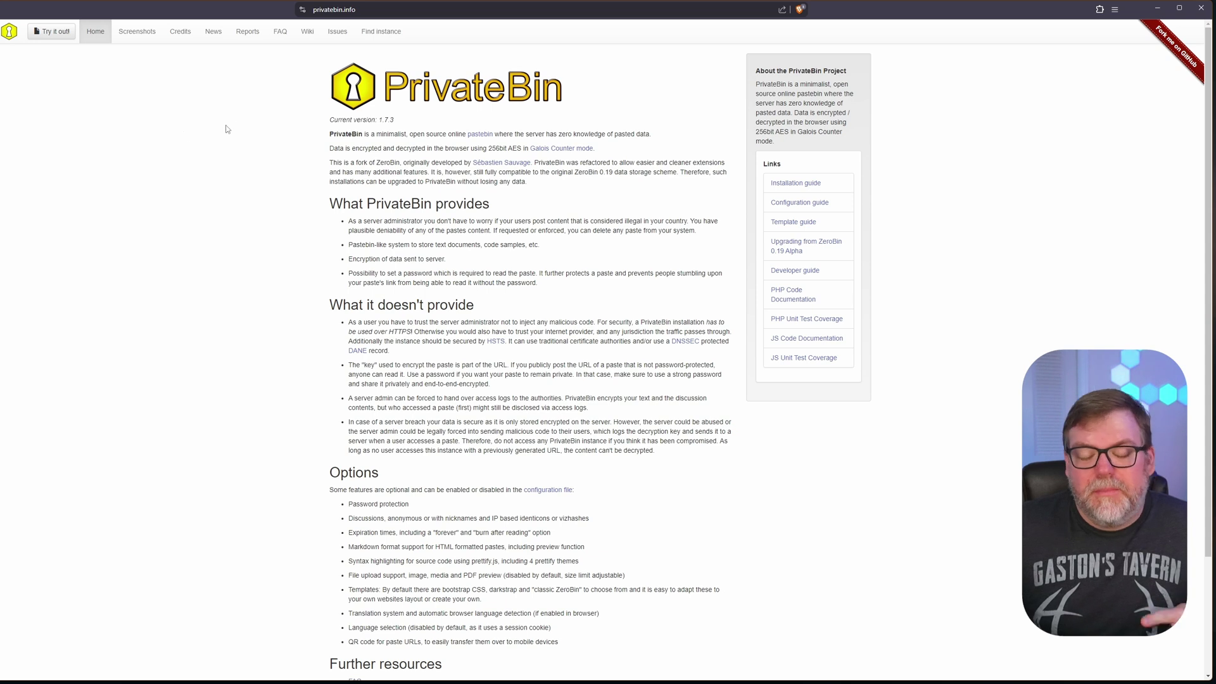
Open the PrivateBin demo and create a paste containing the text "Secret message".
{"action": "left_click", "coordinate": [36, 35]}
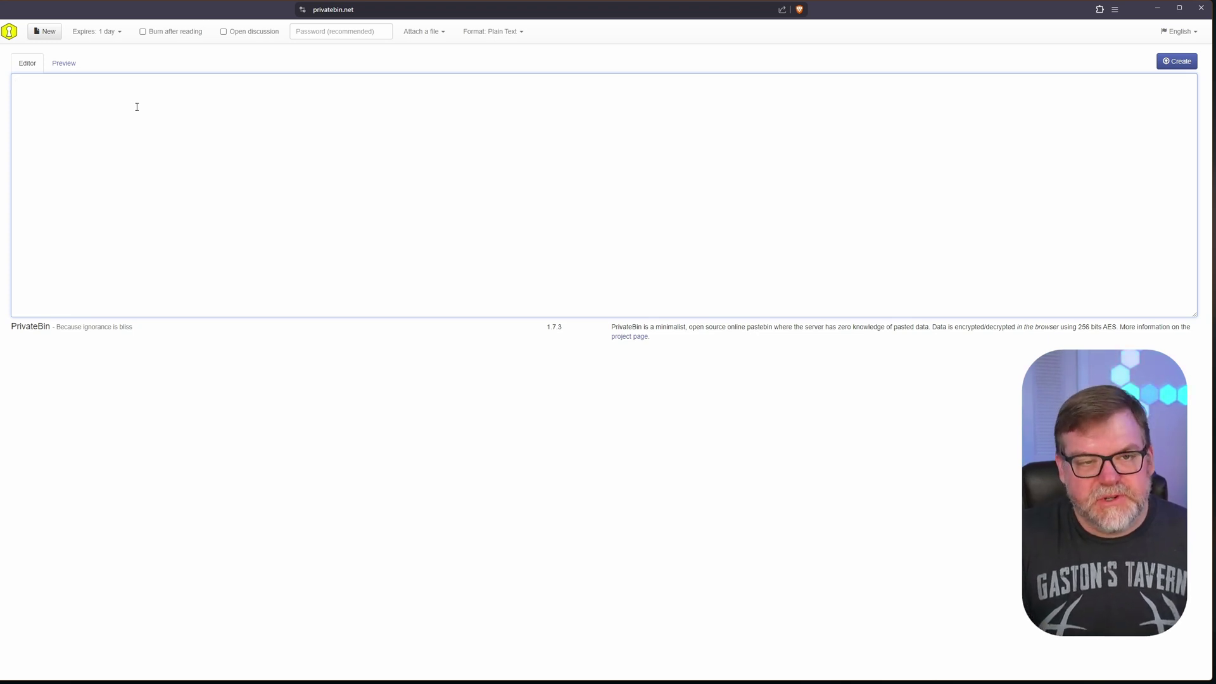
{"action": "type", "text": "Secret mes"}
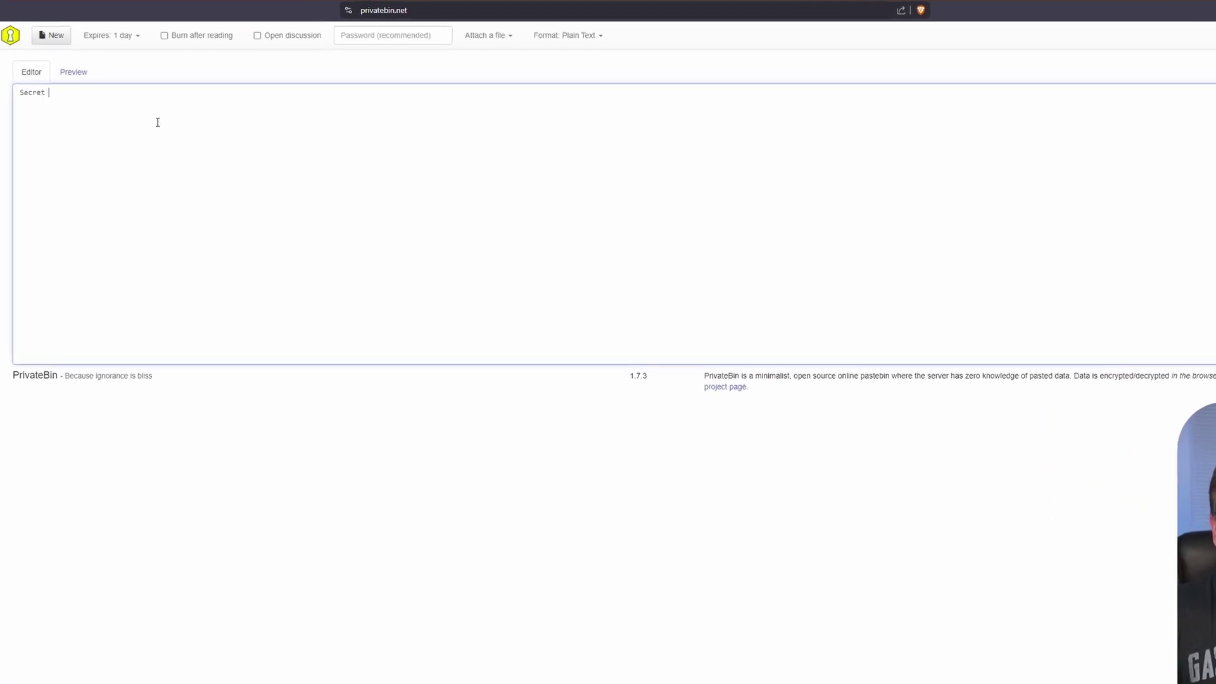
{"action": "type", "text": "sage"}
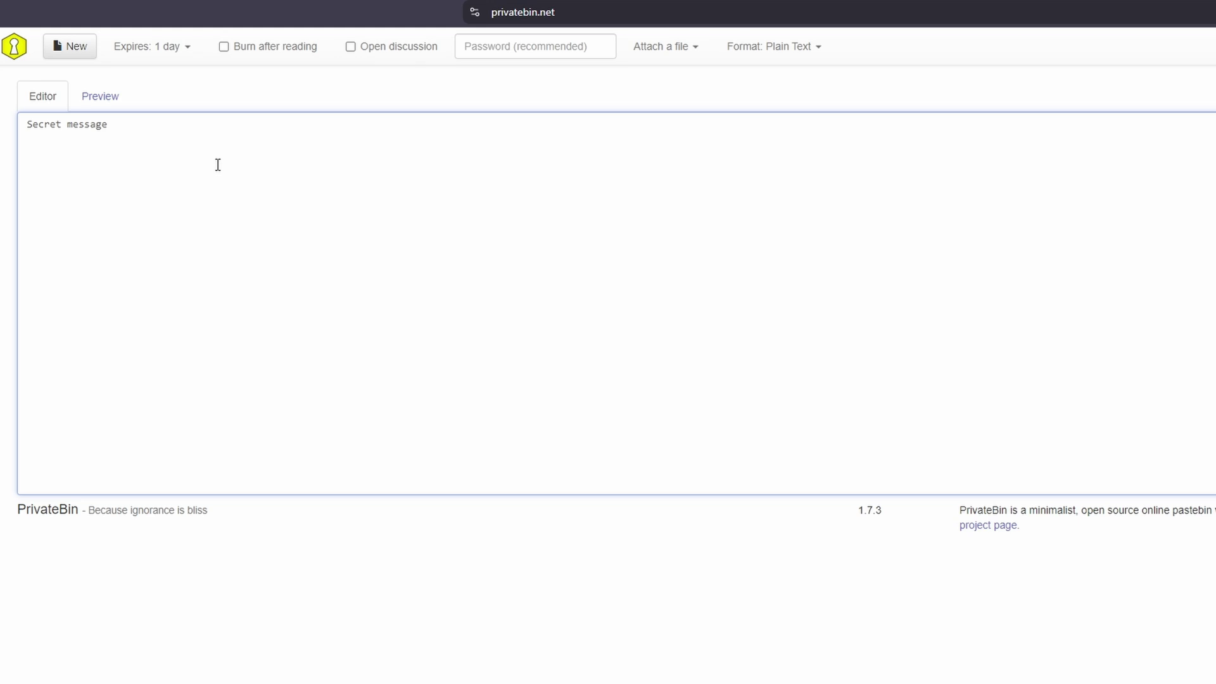
{"action": "key", "text": "ctrl+Return"}
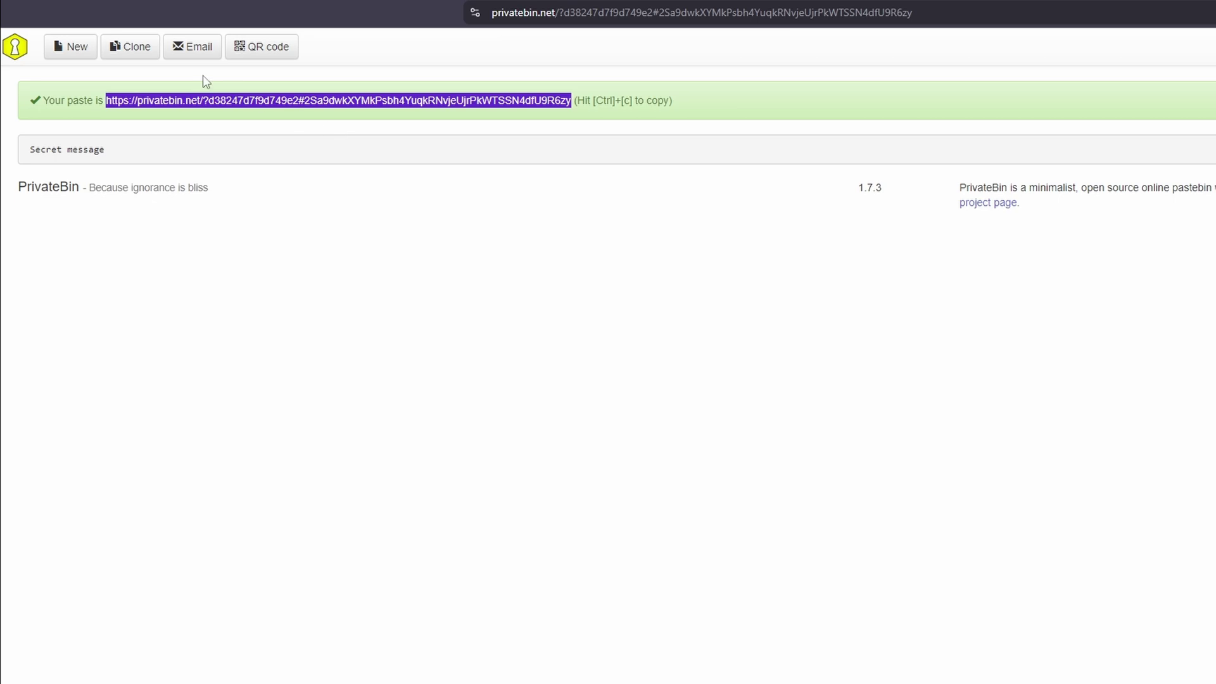
Start a new paste, looking over its expiration choices and trying out the Burn after reading option.
{"action": "left_click", "coordinate": [75, 53]}
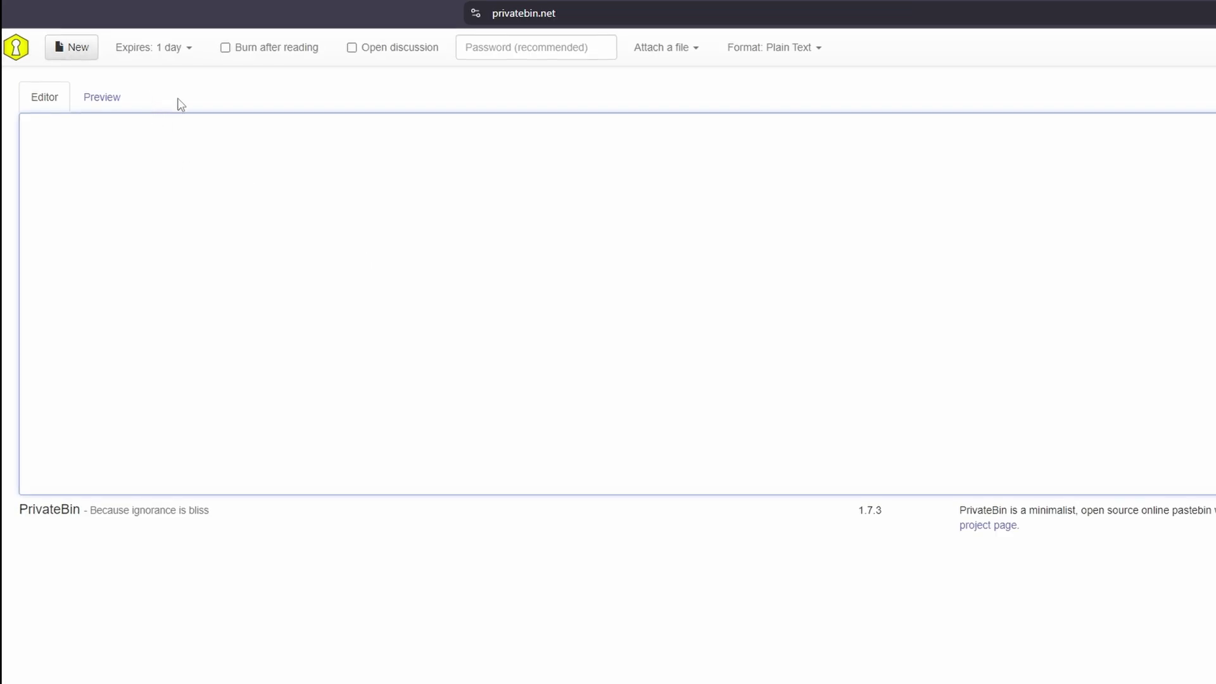
{"action": "left_click", "coordinate": [180, 53]}
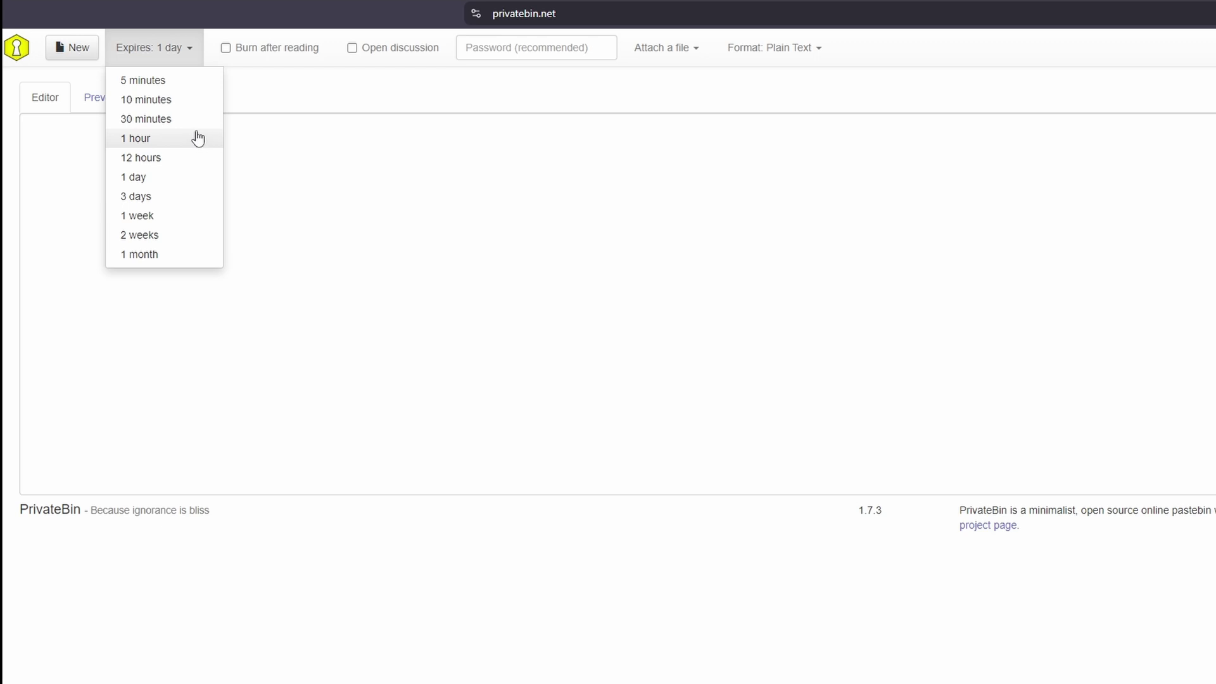
{"action": "left_click", "coordinate": [421, 204]}
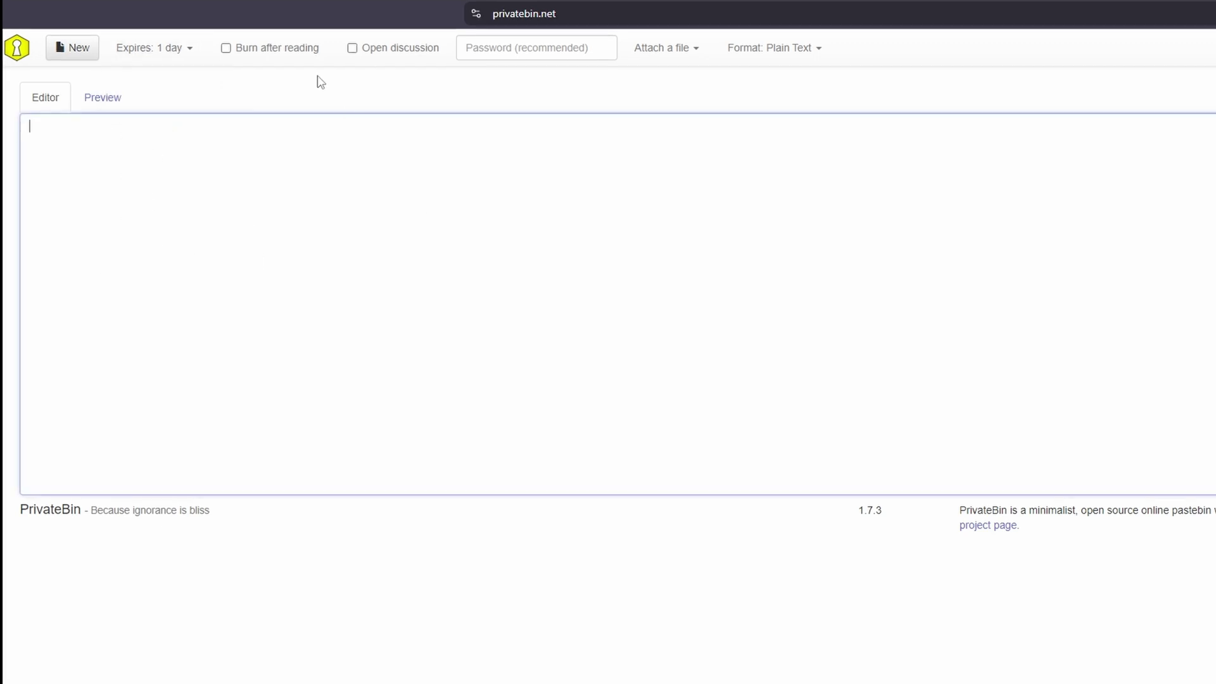
{"action": "left_click", "coordinate": [259, 48]}
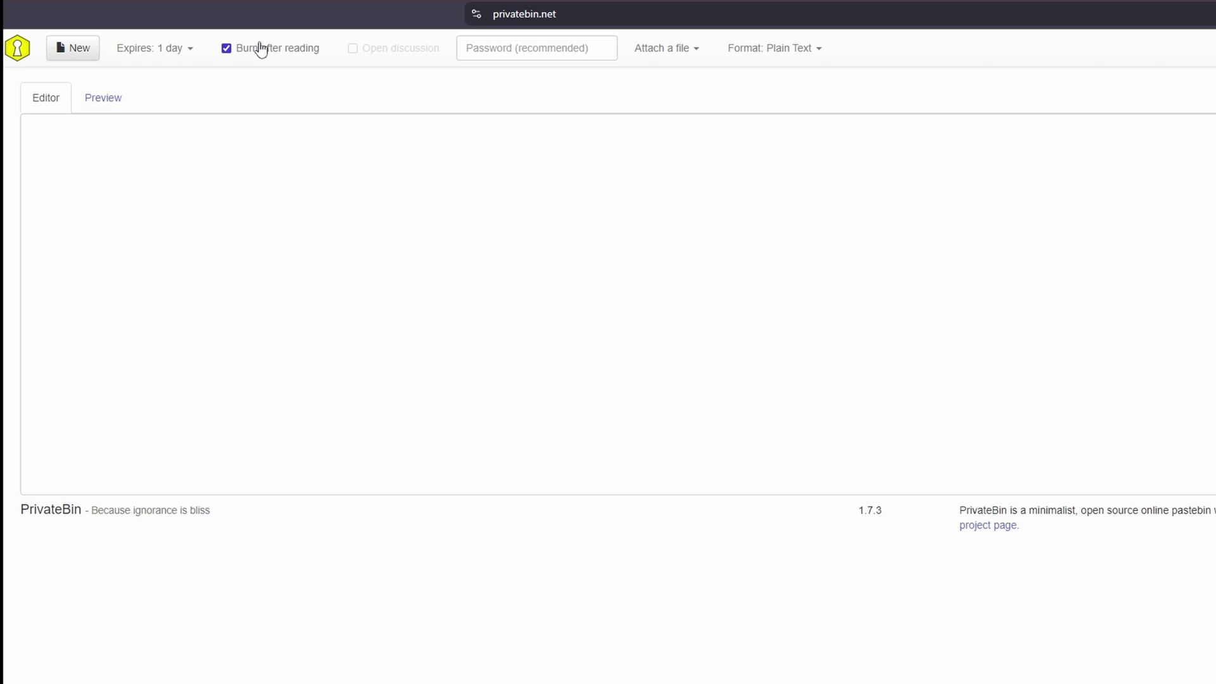
{"action": "left_click", "coordinate": [284, 50]}
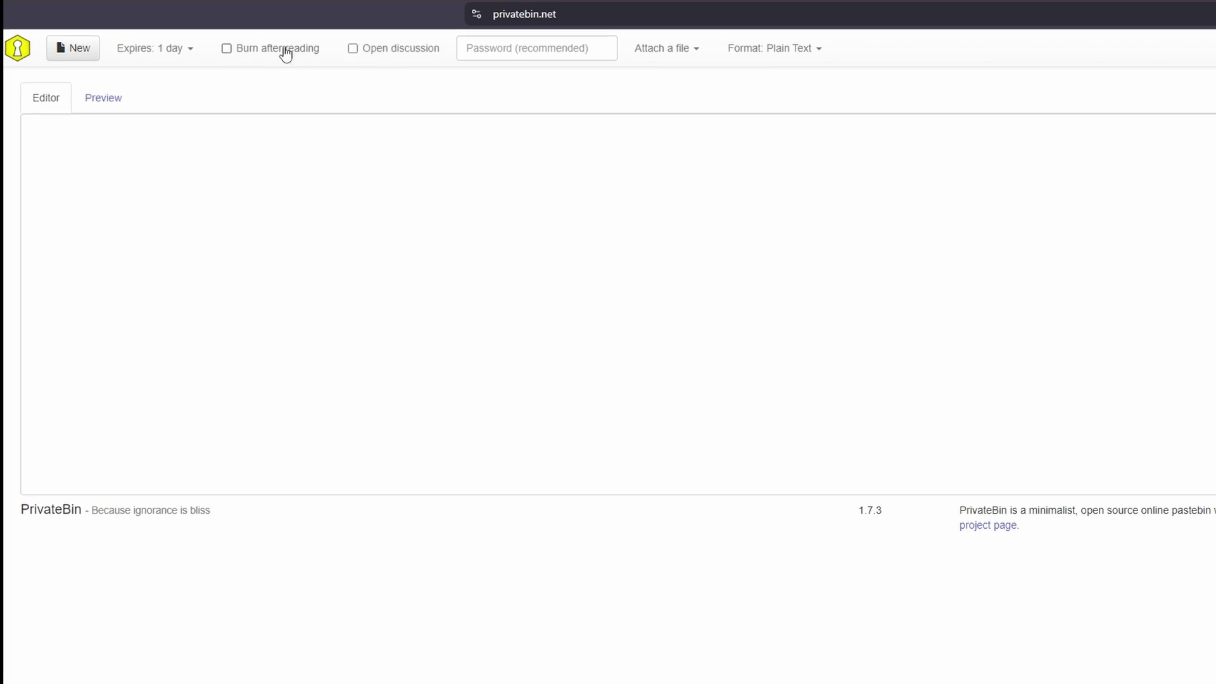
Enable open discussion for the paste and set it to expire in 1 month.
{"action": "left_click", "coordinate": [377, 52]}
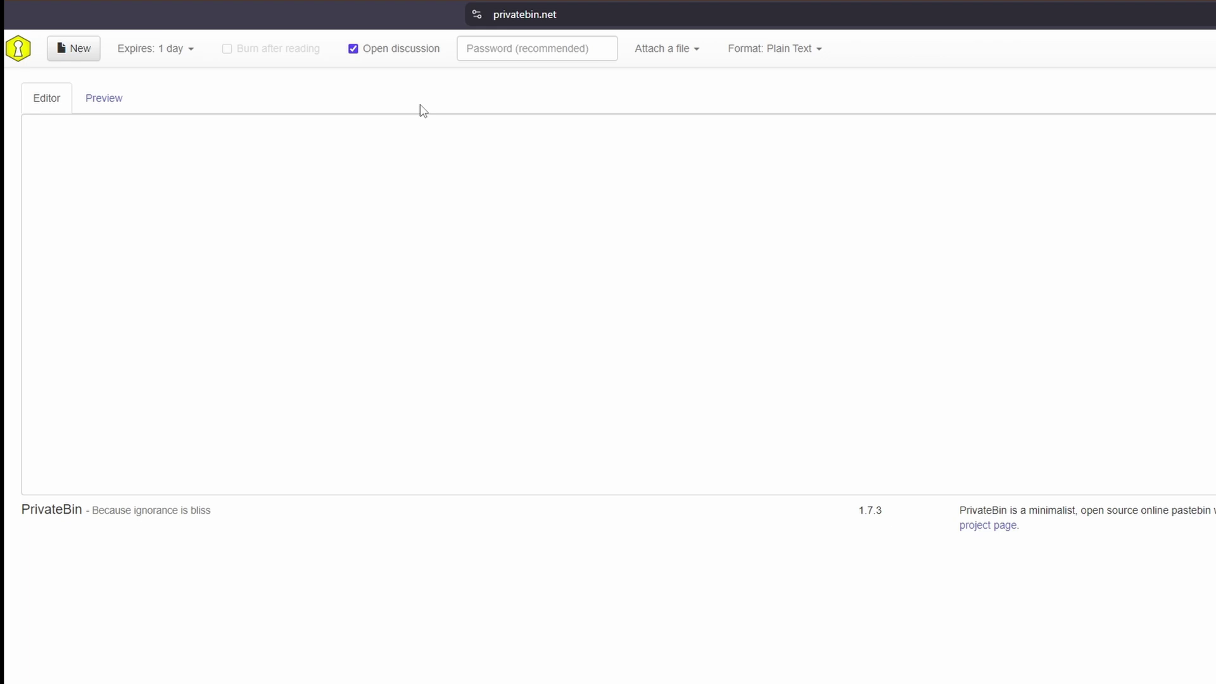
{"action": "left_click", "coordinate": [177, 50]}
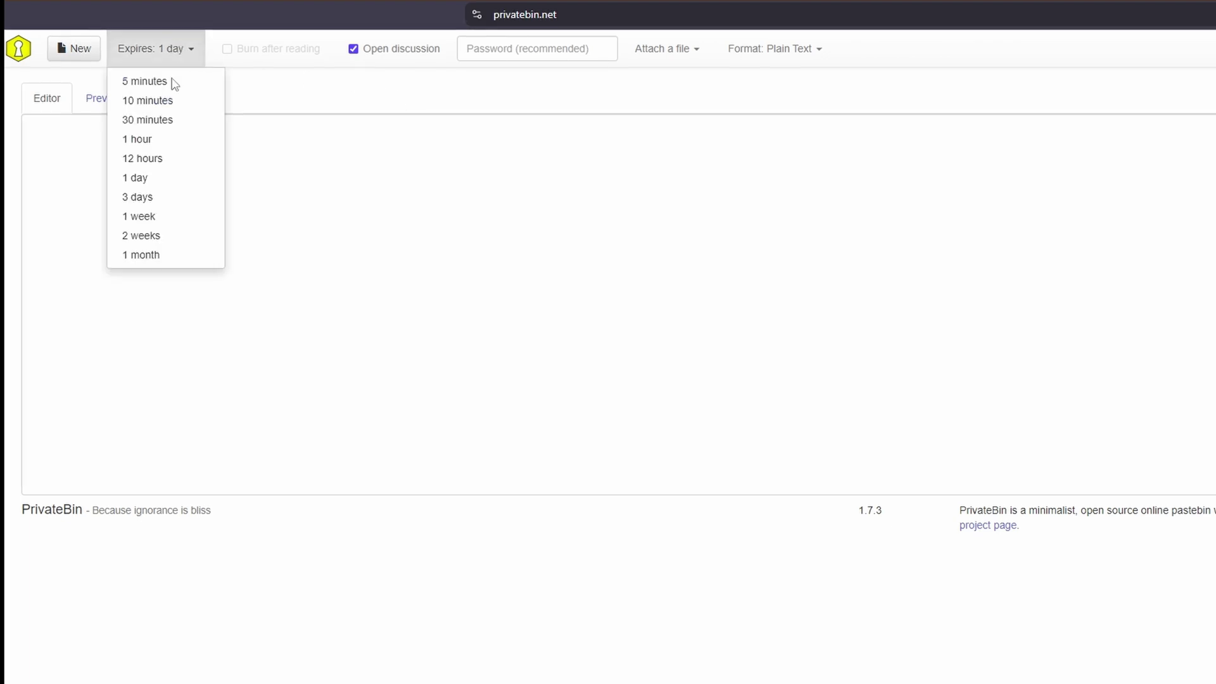
{"action": "left_click", "coordinate": [147, 255]}
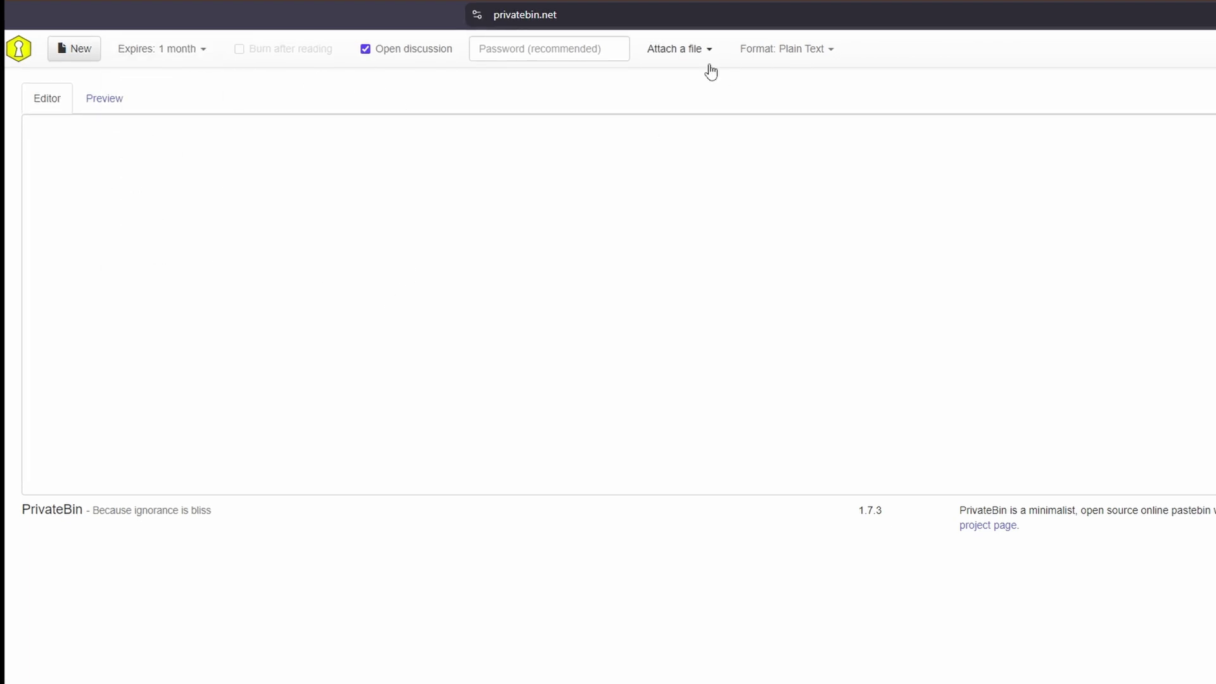
Protect the new paste by entering a paste password.
{"action": "left_click", "coordinate": [589, 48]}
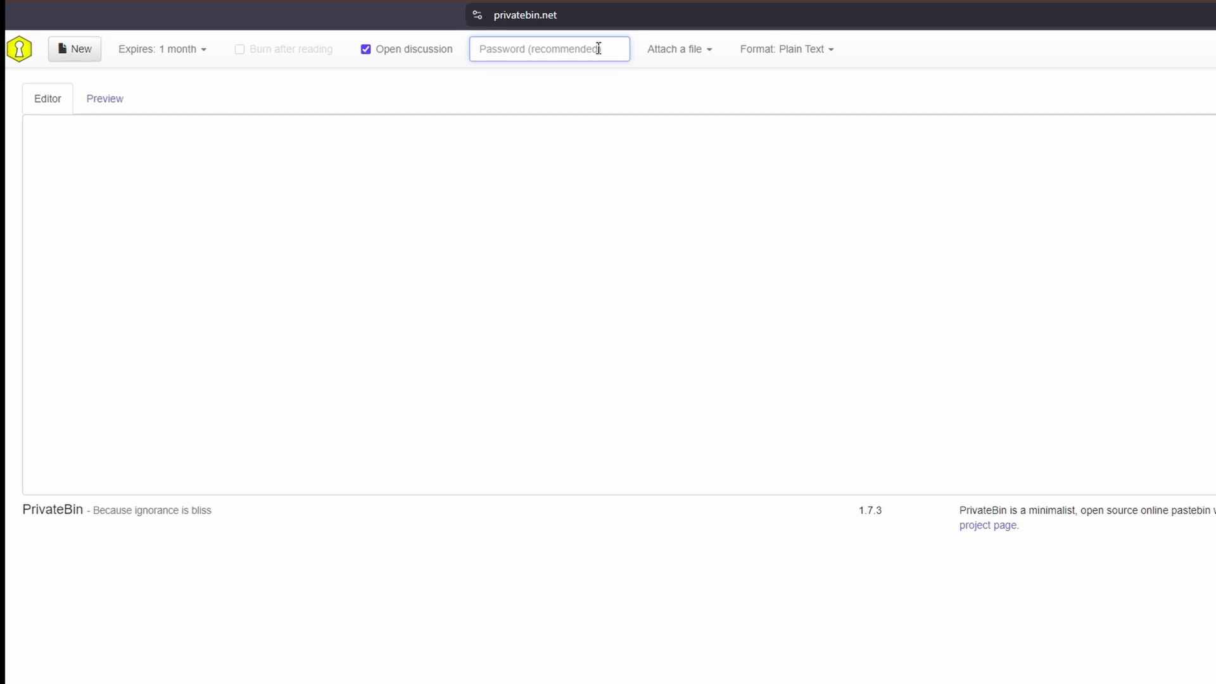
{"action": "type", "text": "********"}
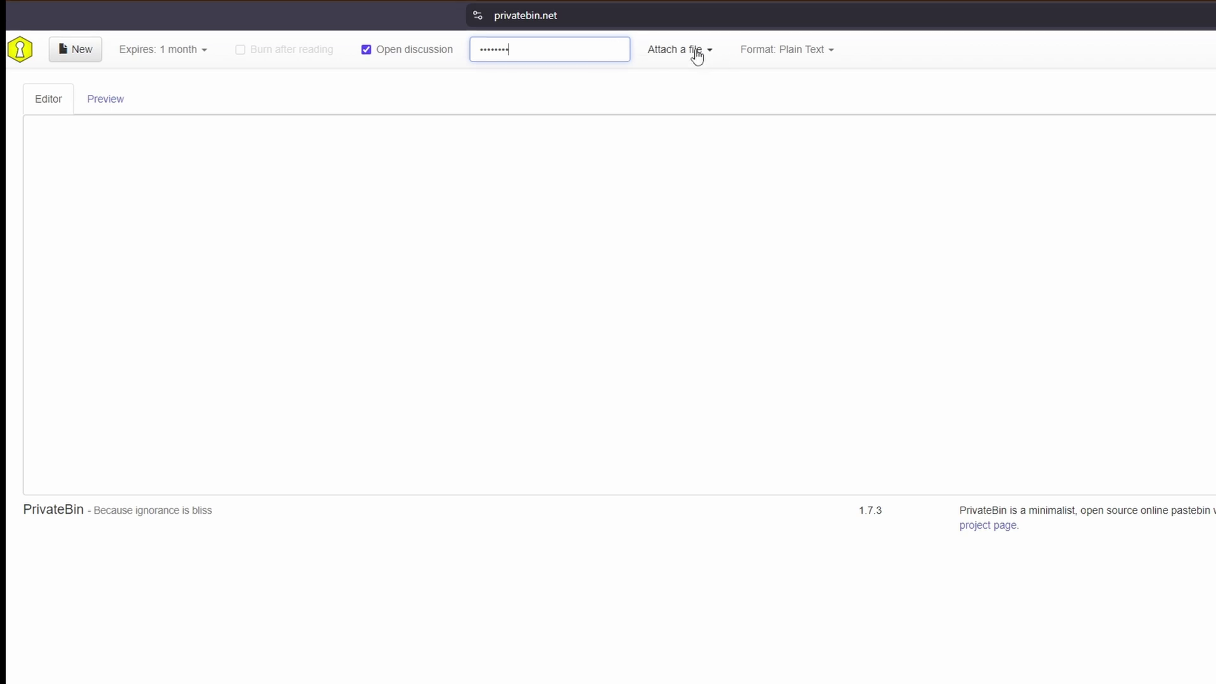
{"action": "left_click", "coordinate": [828, 95]}
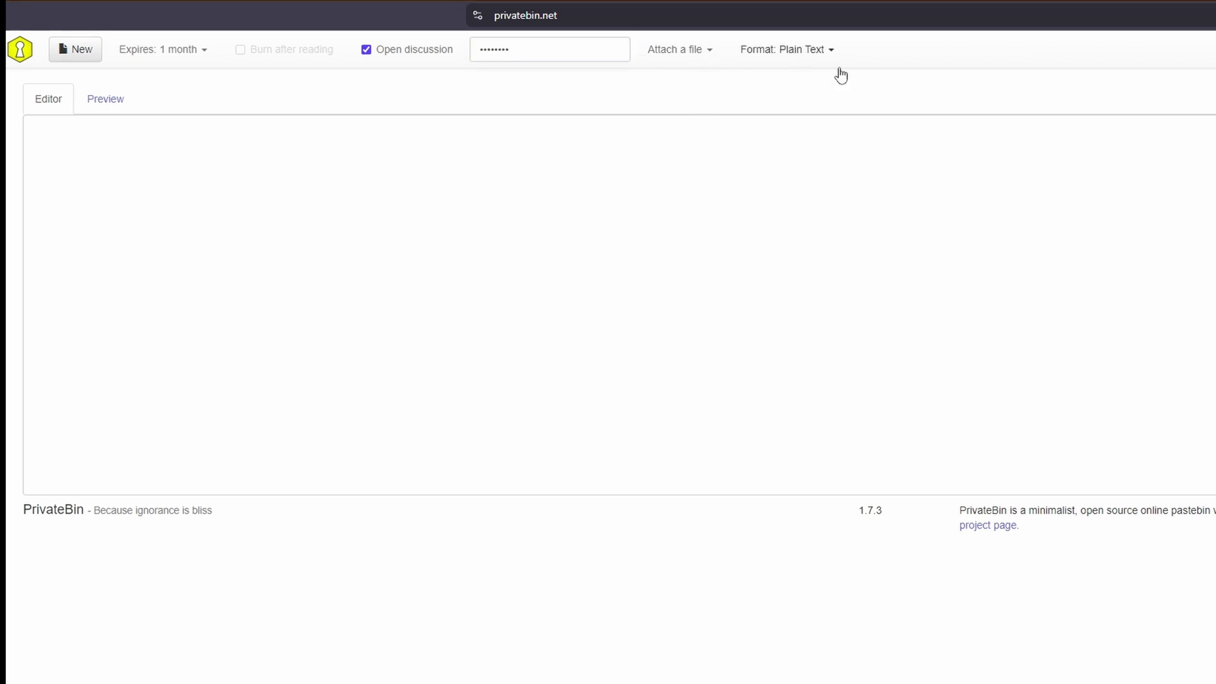
Try the available paste formats and set the format to Source Code.
{"action": "left_click", "coordinate": [815, 52]}
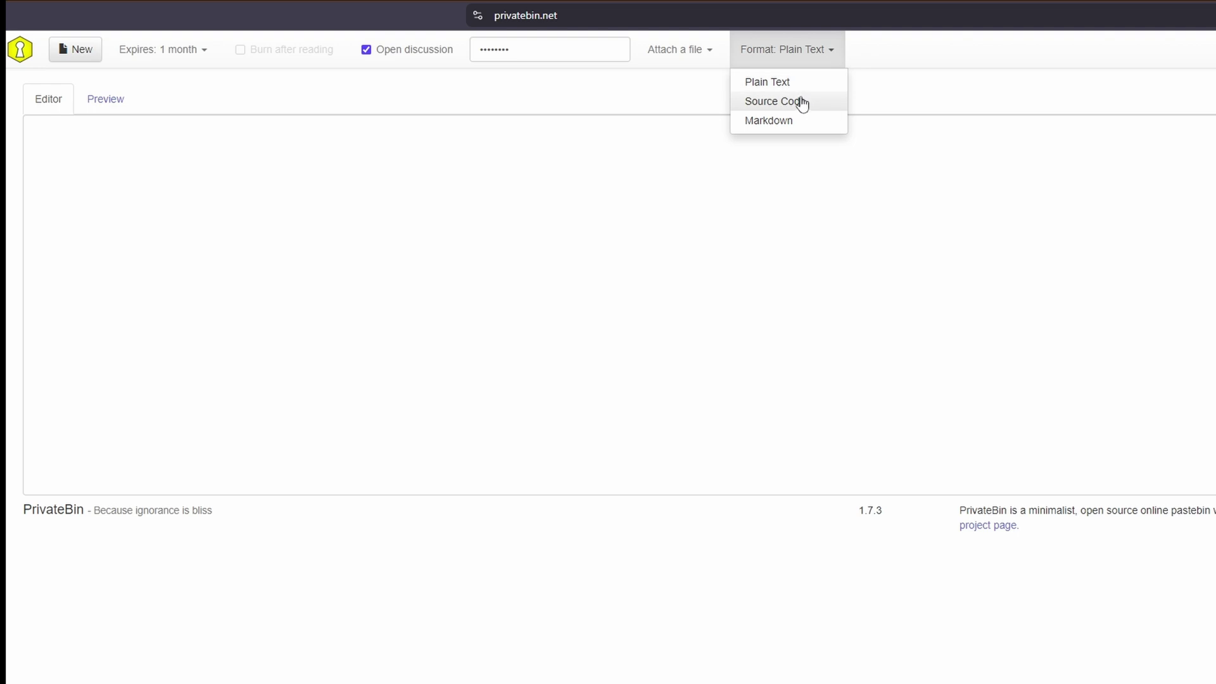
{"action": "left_click", "coordinate": [800, 106]}
{"action": "left_click", "coordinate": [800, 64]}
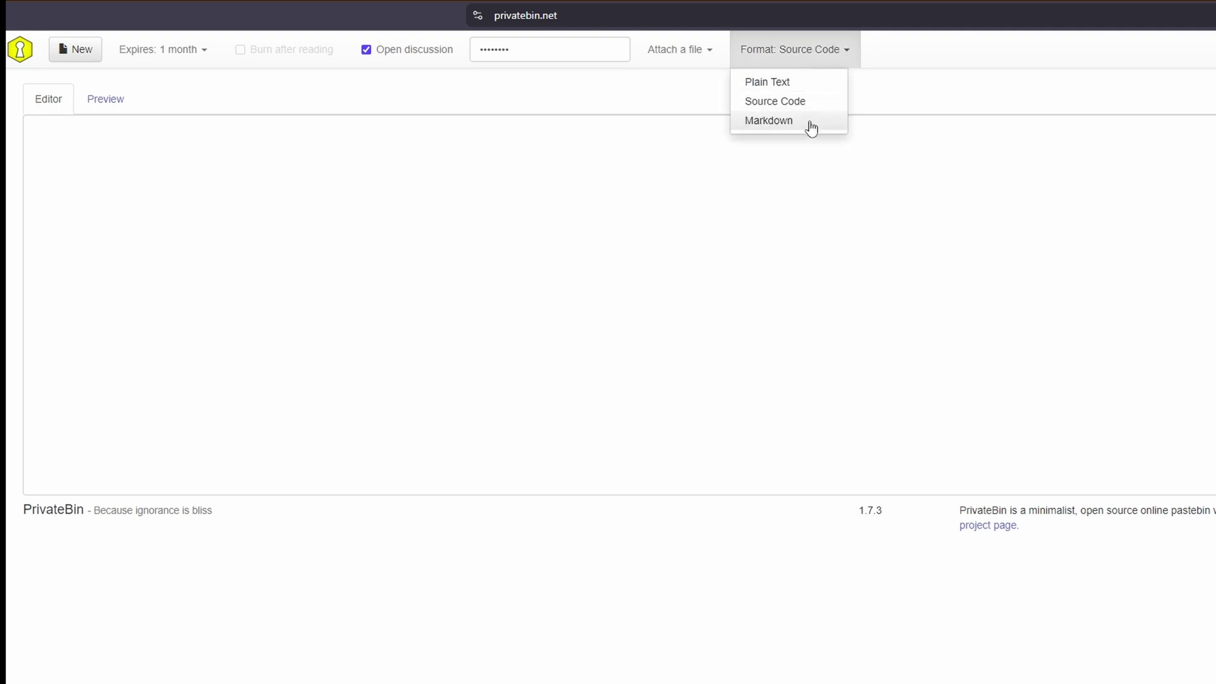
{"action": "left_click", "coordinate": [802, 121]}
{"action": "left_click", "coordinate": [813, 50]}
{"action": "left_click", "coordinate": [795, 101]}
Enter a minimal HTML page with the body text "hi" and create the paste.
{"action": "left_click", "coordinate": [716, 203]}
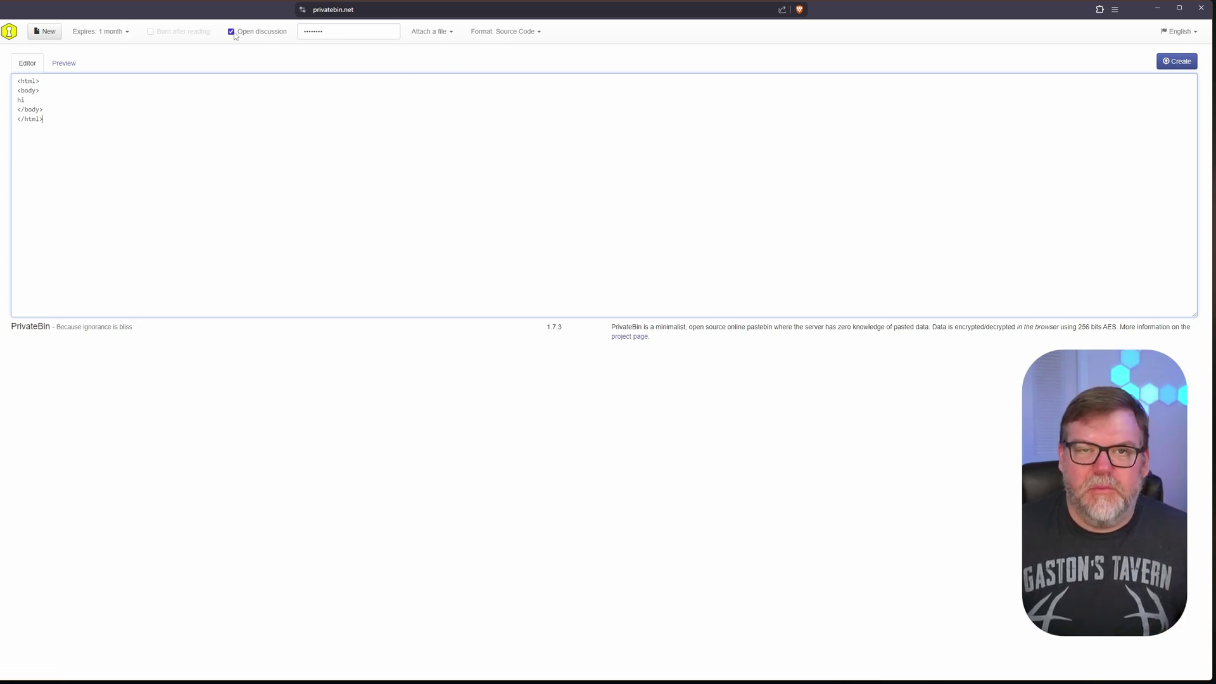
{"action": "left_click", "coordinate": [1180, 61]}
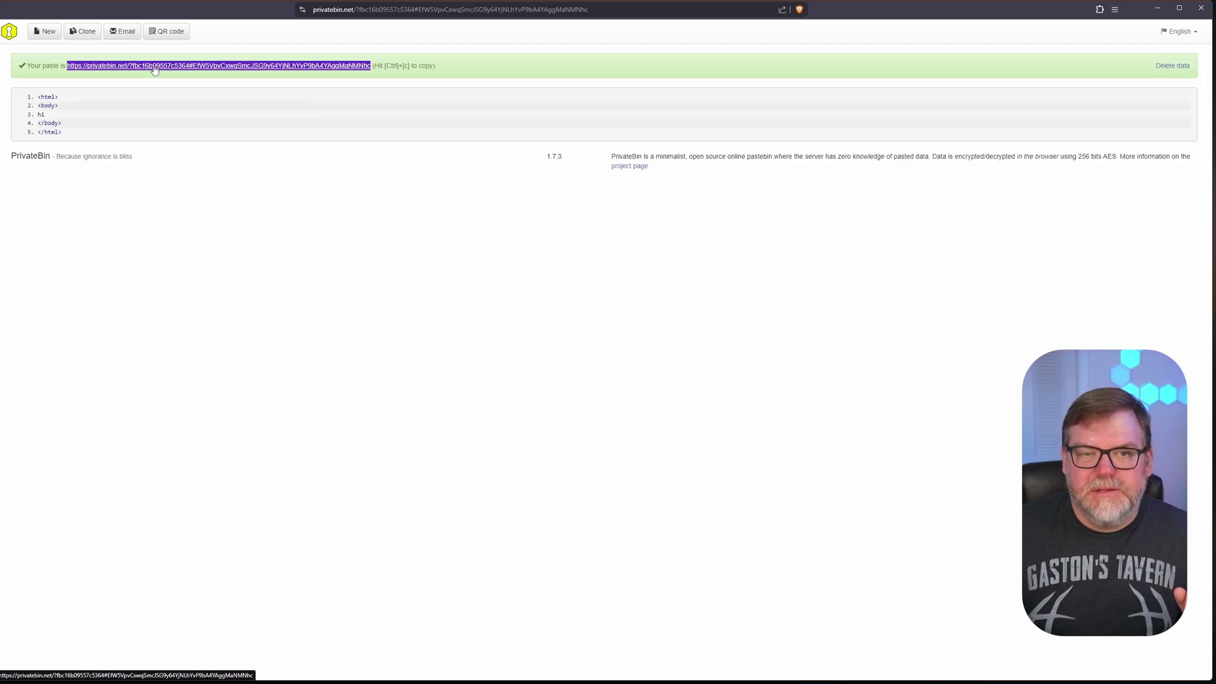
Copy the created paste's link and view its QR code.
{"action": "right_click", "coordinate": [152, 65]}
{"action": "left_click", "coordinate": [196, 172]}
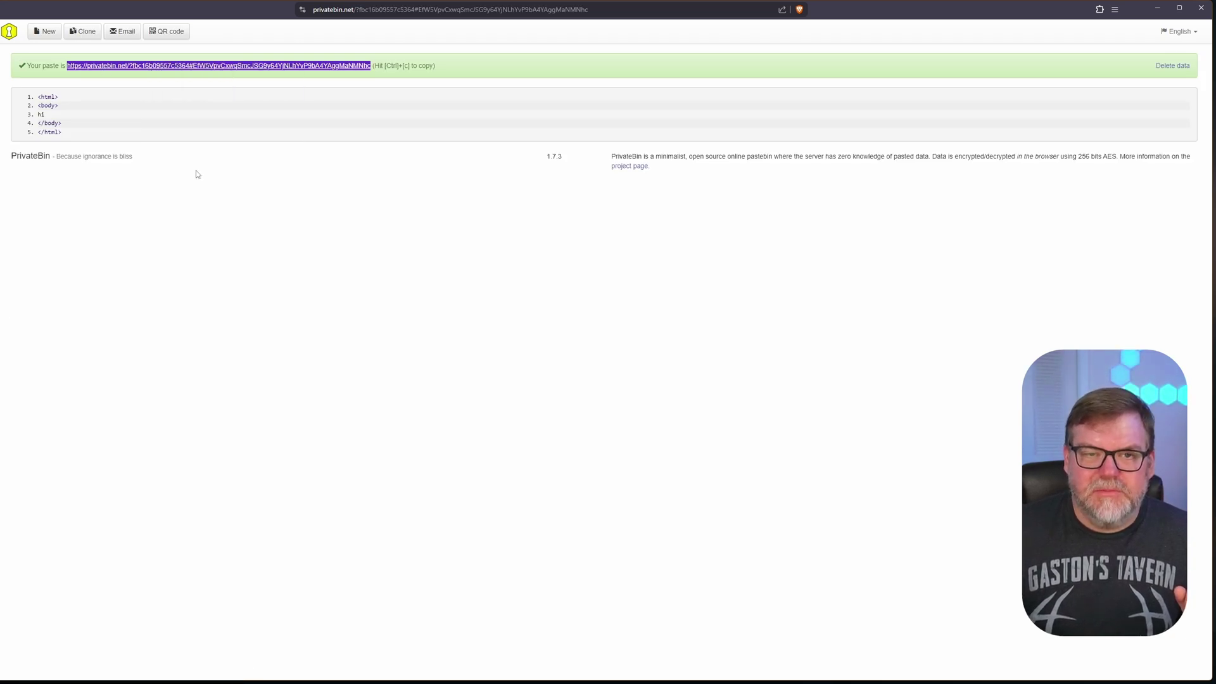
{"action": "left_click", "coordinate": [170, 33]}
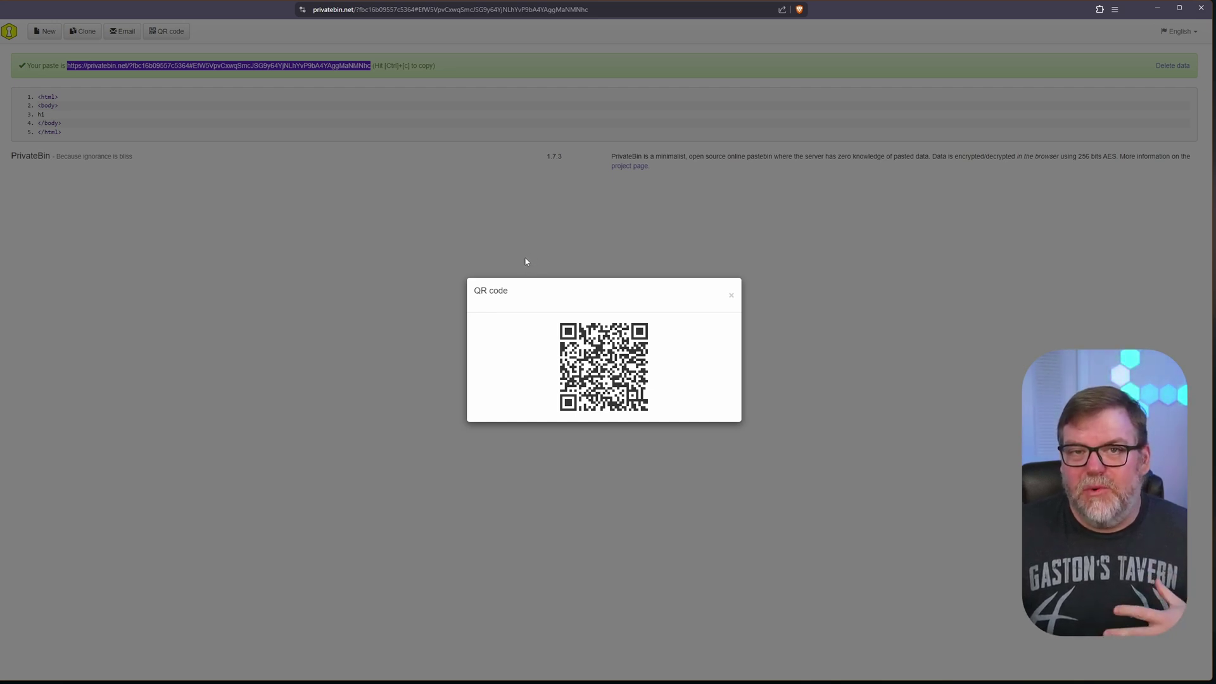
{"action": "left_click", "coordinate": [476, 221]}
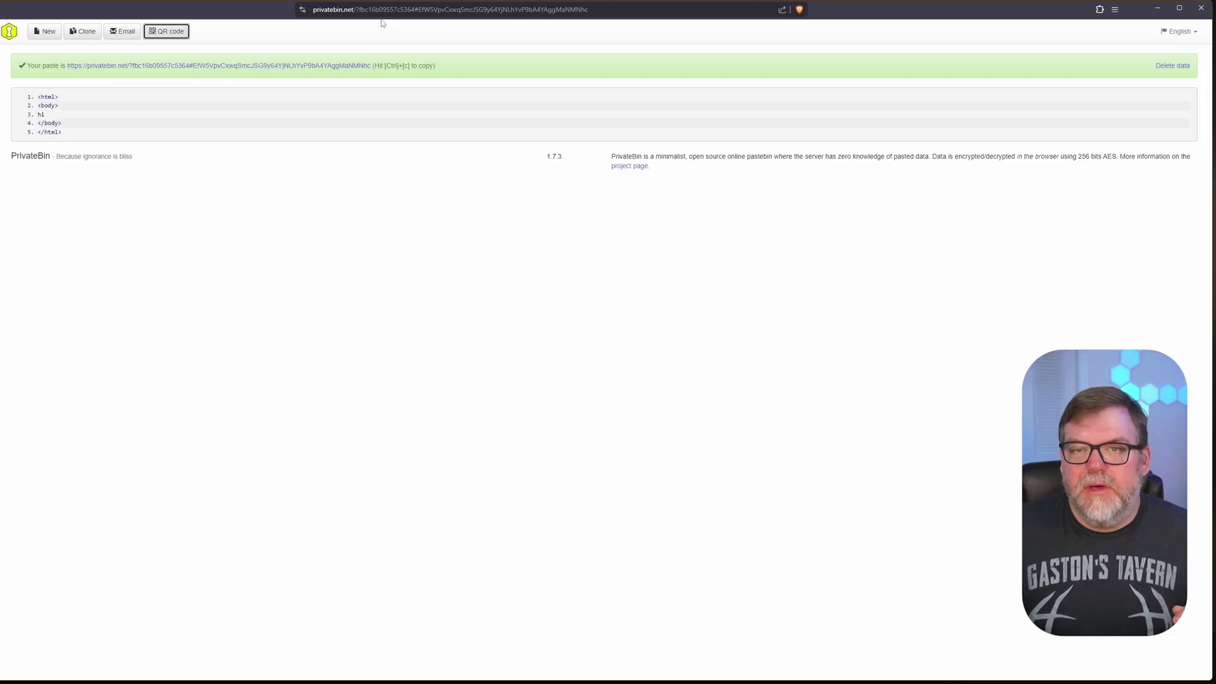
Open the created paste through its link and decrypt it with the paste password.
{"action": "left_click", "coordinate": [268, 66]}
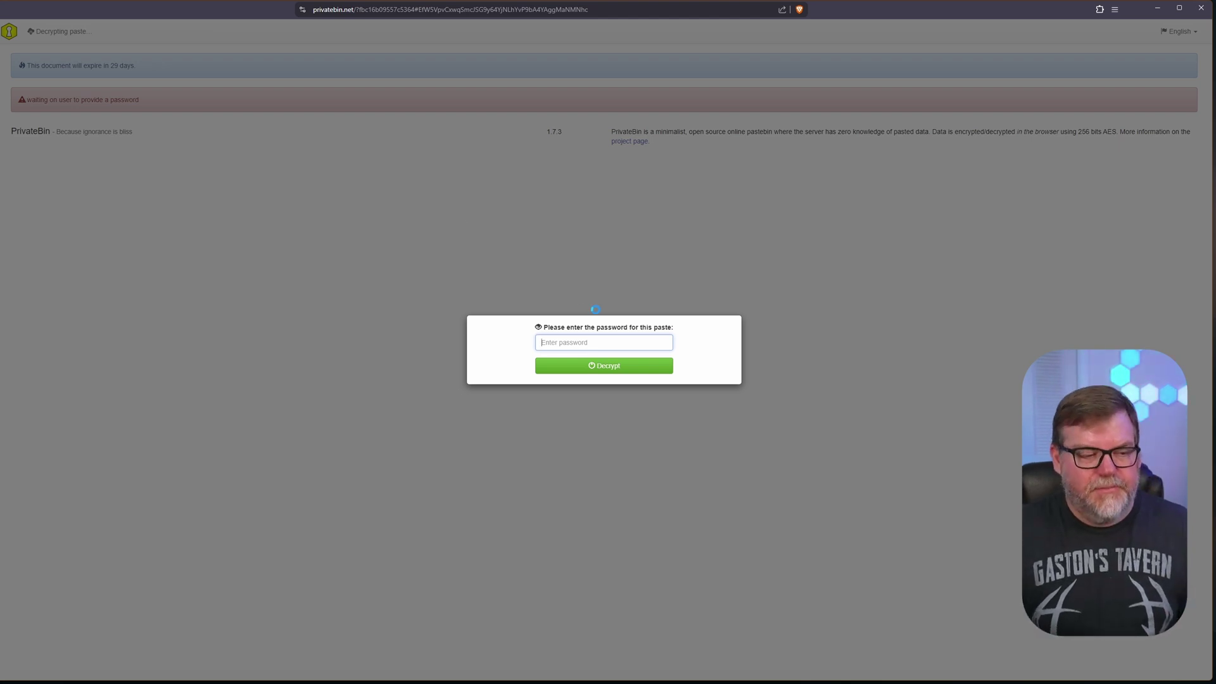
{"action": "type", "text": "p"}
{"action": "key", "text": "Return"}
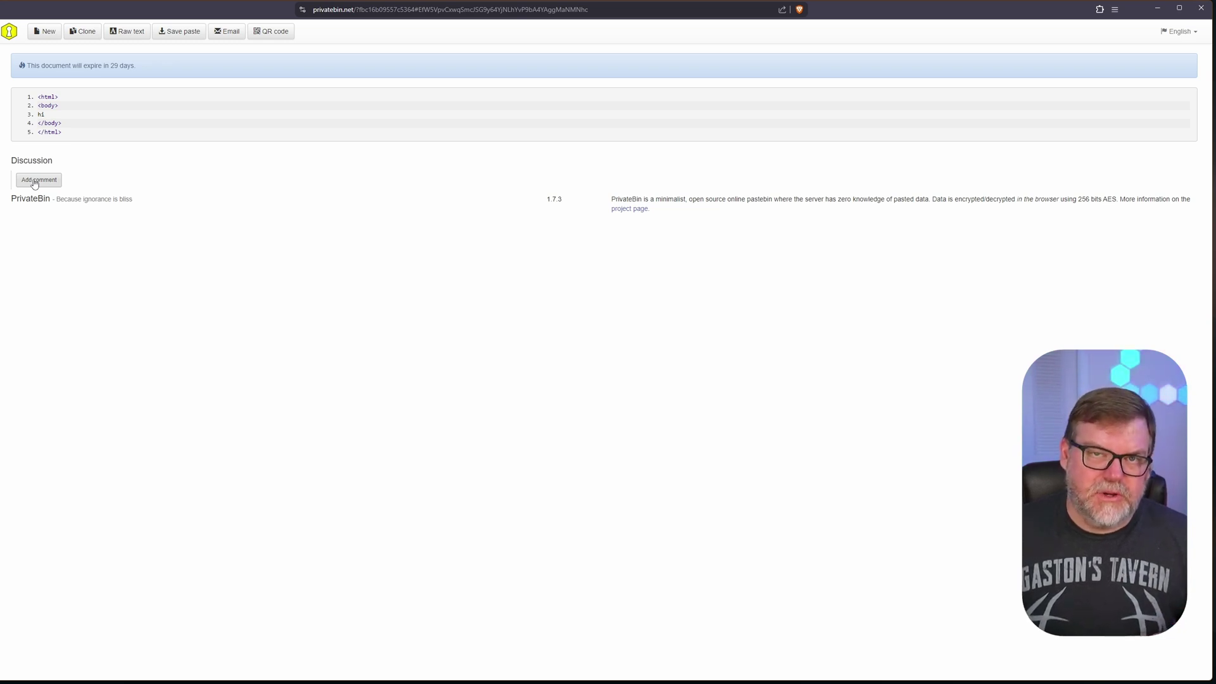
Post a comment in the paste's discussion with a nickname and the text "This code is amazing!".
{"action": "left_click", "coordinate": [30, 181]}
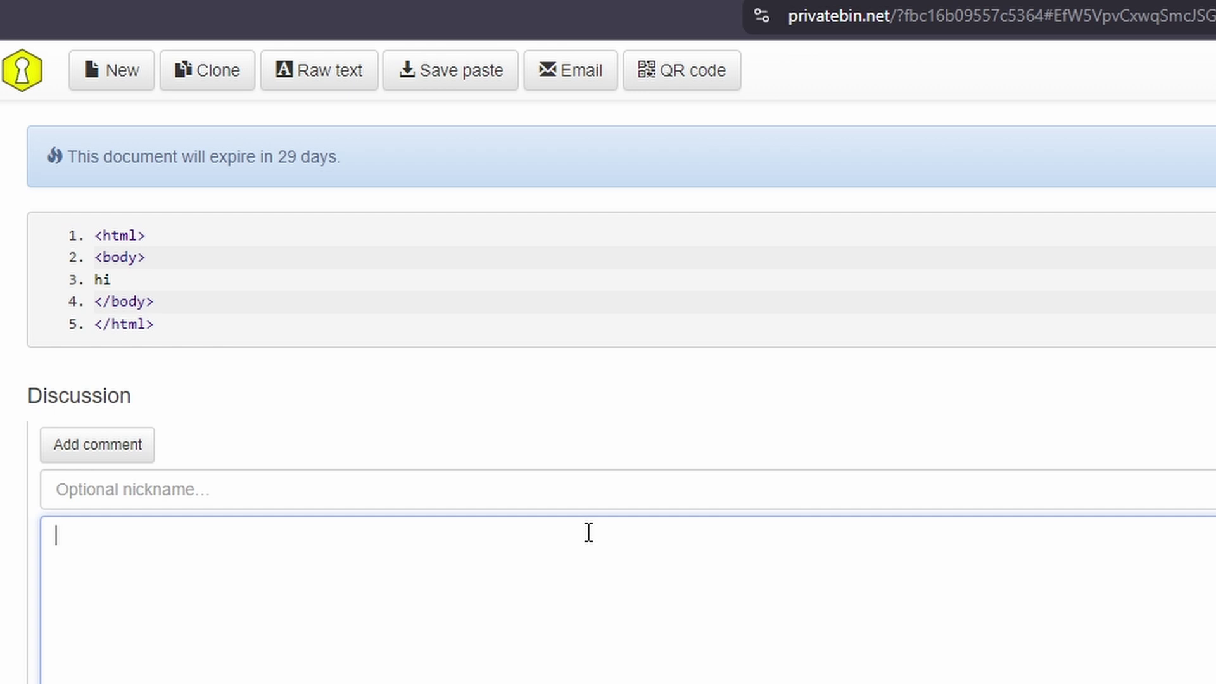
{"action": "key", "text": "shift+Tab"}
{"action": "type", "text": "Ben"}
{"action": "key", "text": "Tab"}
{"action": "type", "text": "This "}
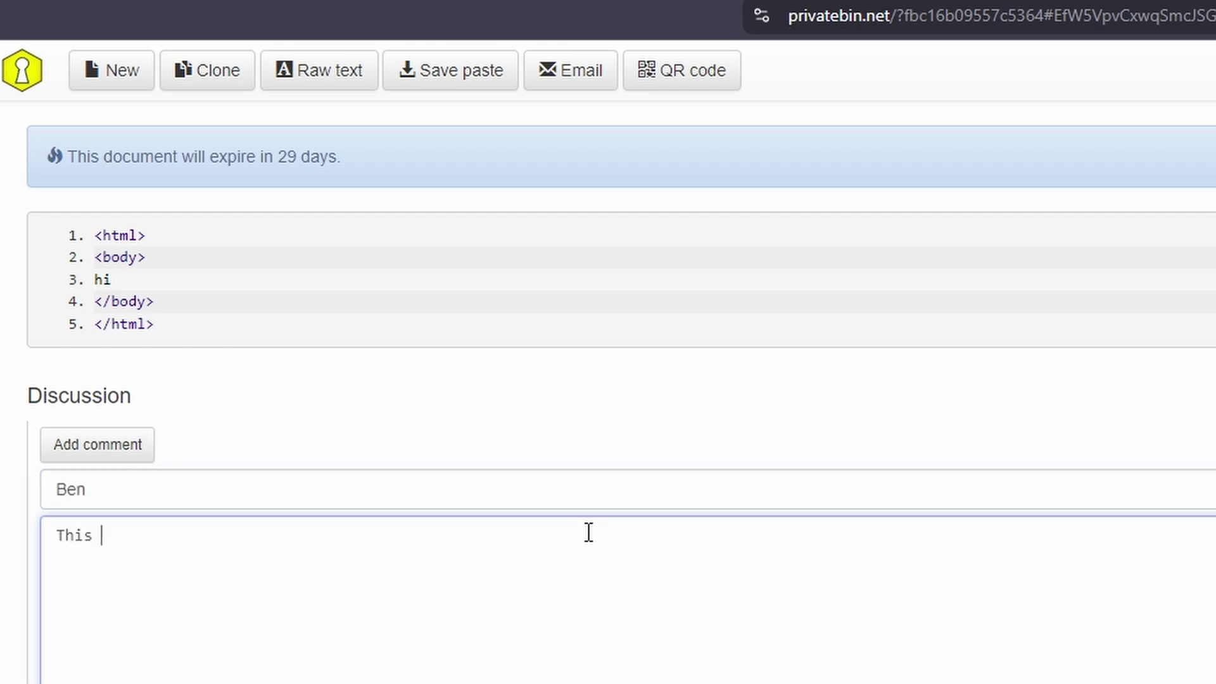
{"action": "type", "text": "code is amazing!"}
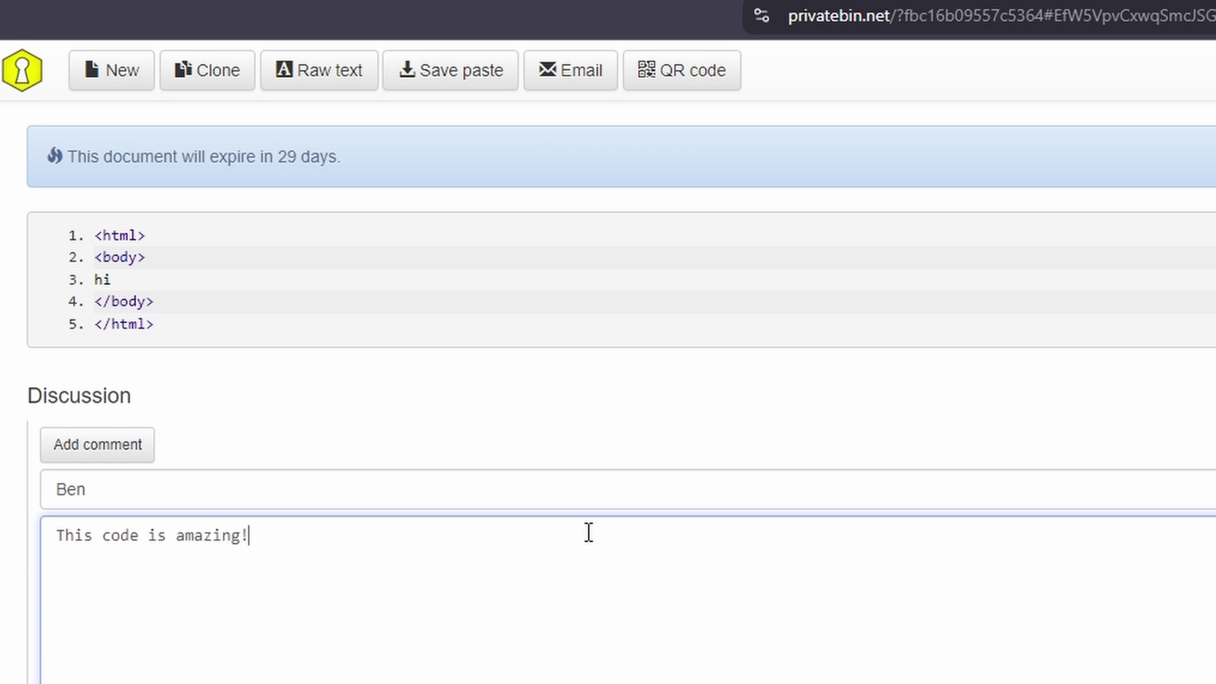
{"action": "key", "text": "Tab"}
{"action": "key", "text": "Return"}
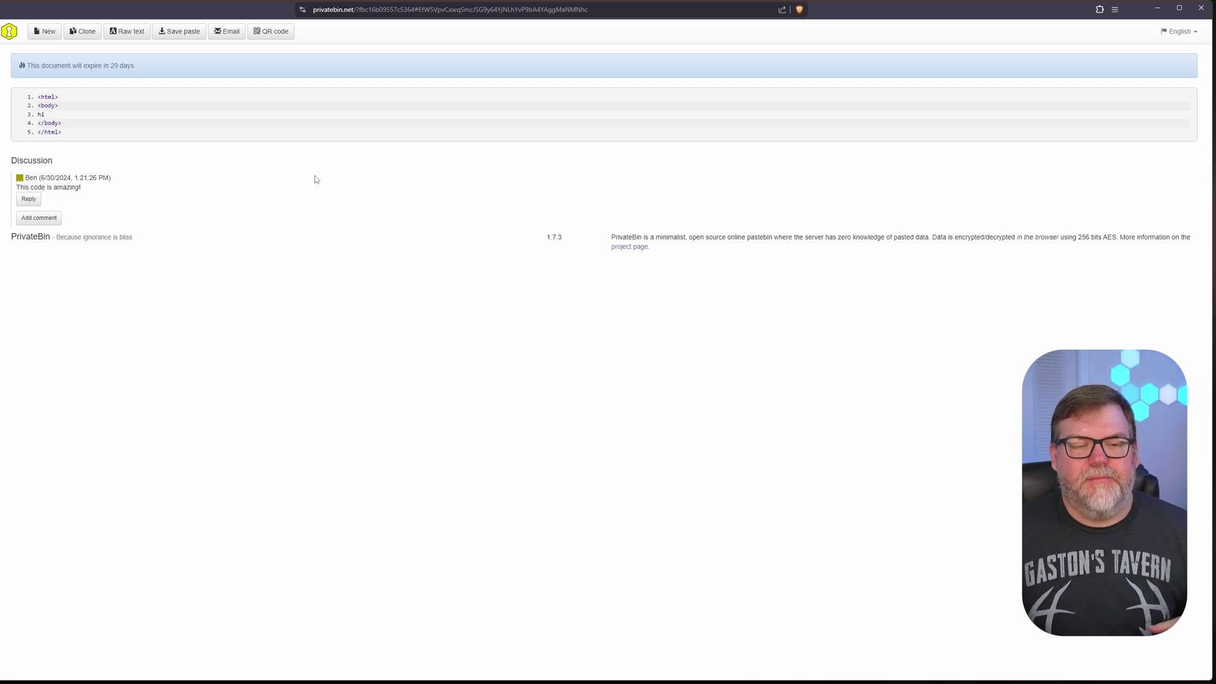
Open the PrivateBin project page linked below the discussion.
{"action": "left_click", "coordinate": [629, 246]}
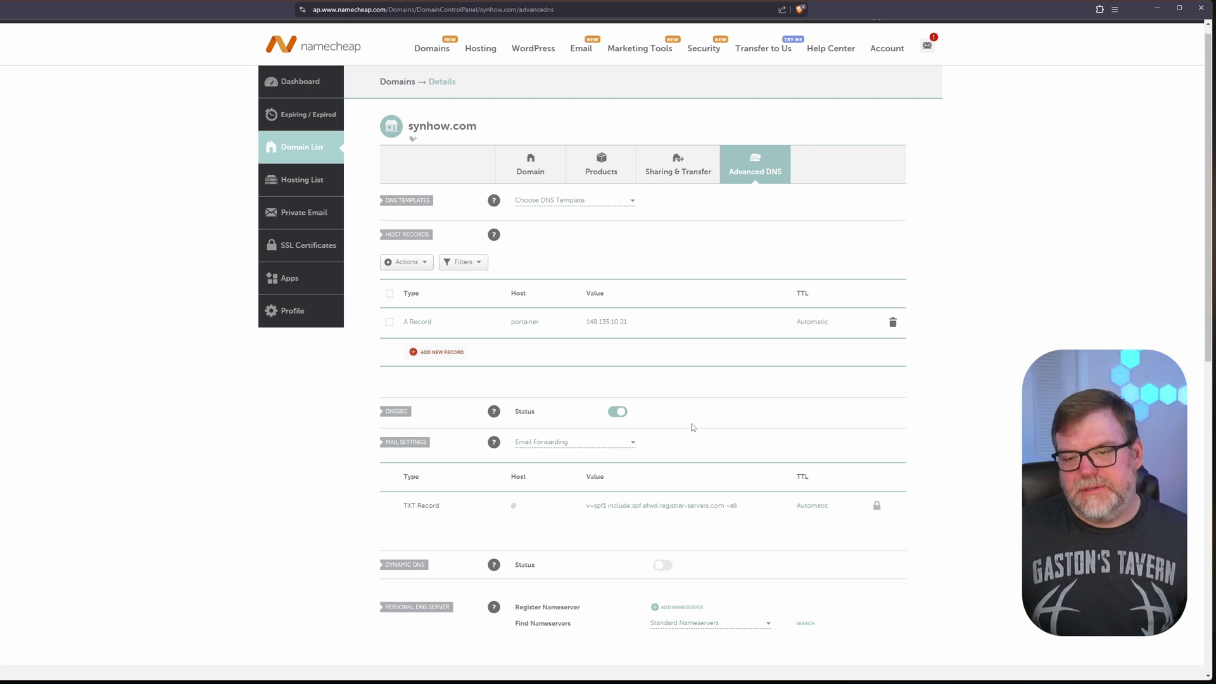
Add a new A record with the host "private" to the synhow.com host records.
{"action": "left_click", "coordinate": [439, 352]}
{"action": "scroll", "coordinate": [439, 354], "scroll_direction": "down", "scroll_amount": 3}
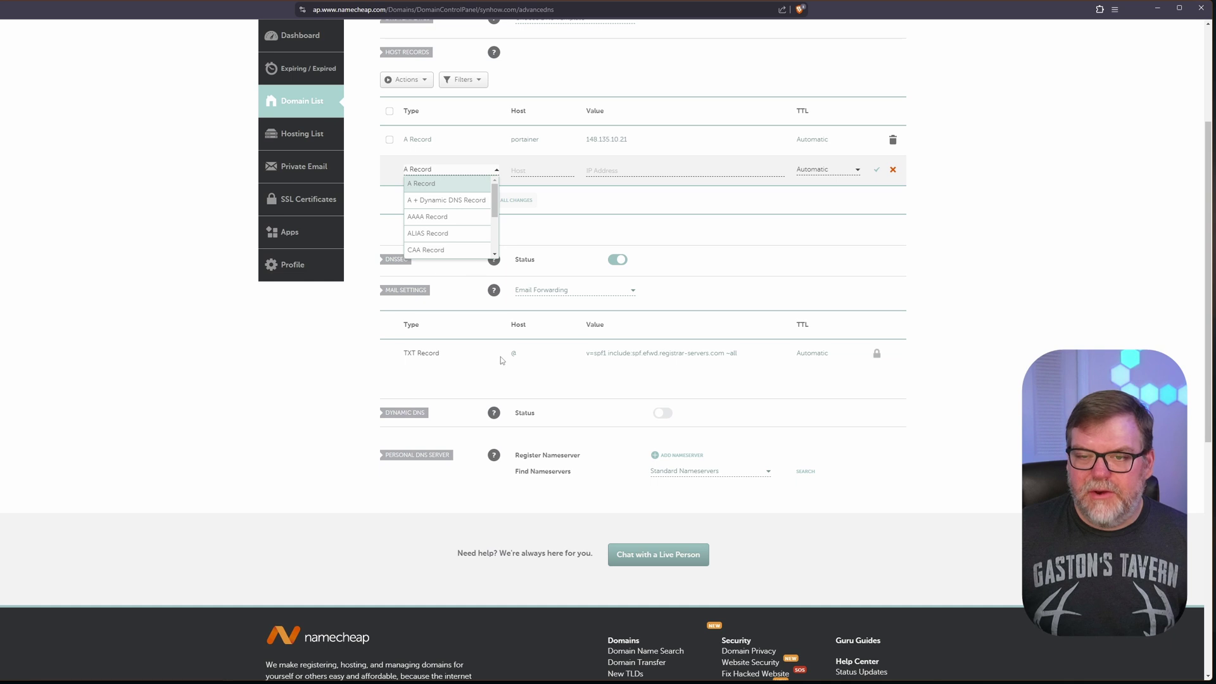
{"action": "left_click", "coordinate": [433, 184]}
{"action": "left_click", "coordinate": [537, 170]}
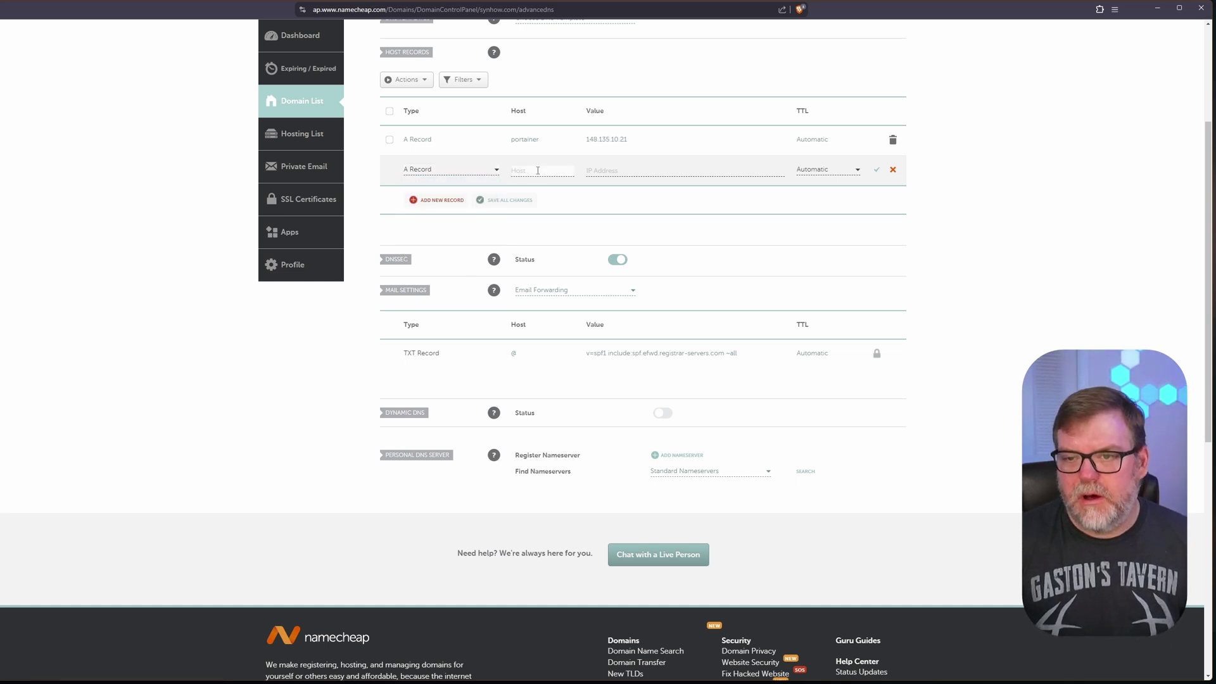
{"action": "type", "text": "private"}
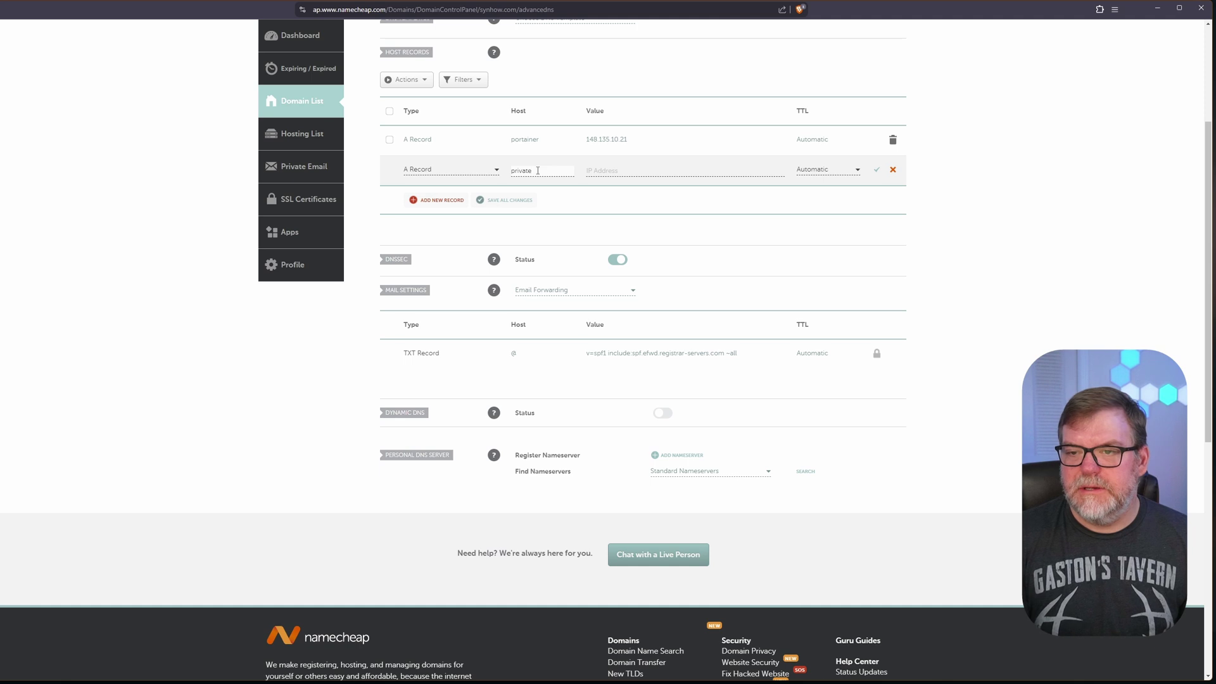
Copy the portainer record's IP address, 148.135.10.21, into the "private" record's value and save all changes.
{"action": "left_click", "coordinate": [638, 139]}
{"action": "left_click_drag", "start_coordinate": [642, 140], "coordinate": [586, 140]}
{"action": "key", "text": "ctrl+c"}
{"action": "left_click", "coordinate": [638, 170]}
{"action": "key", "text": "ctrl+v"}
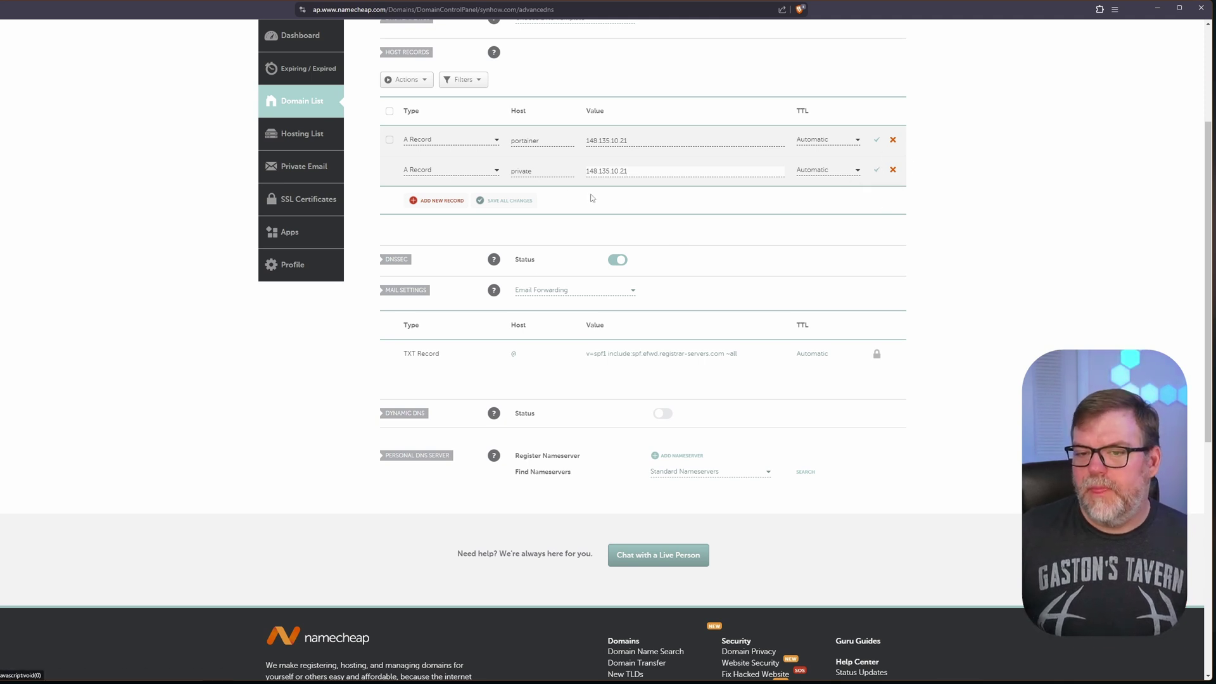
{"action": "left_click", "coordinate": [507, 200]}
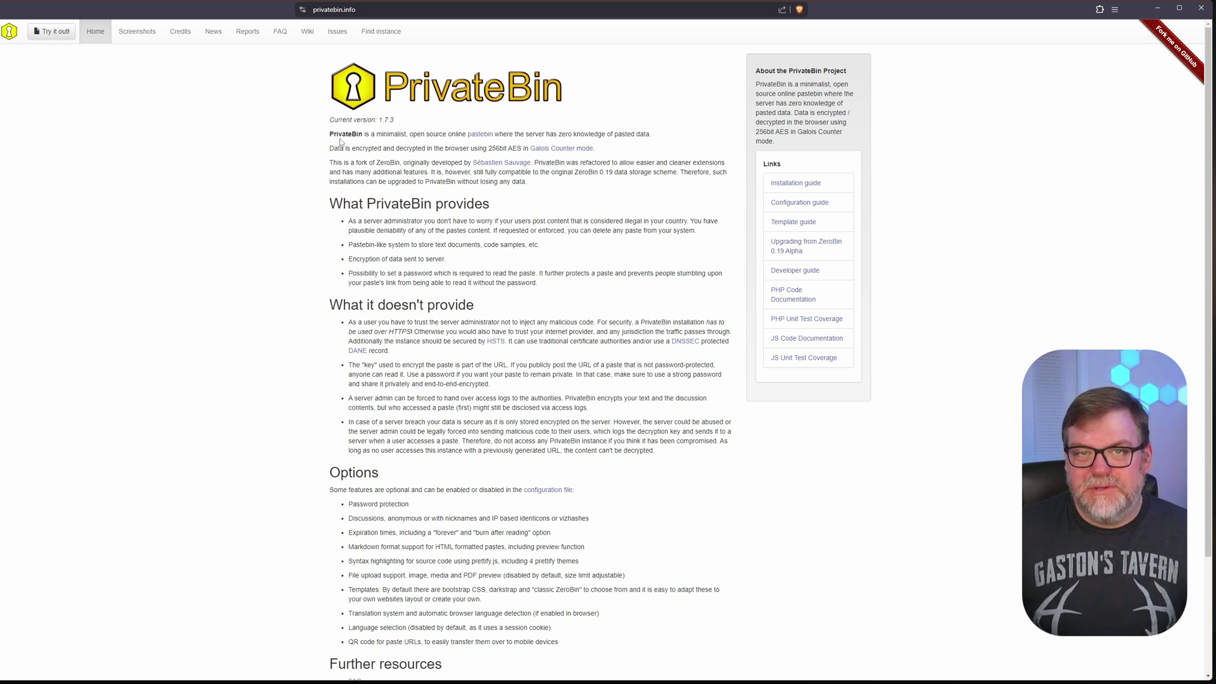
Search the web for "privatebin docker install" in a new tab and open the PrivateBin/docker-nginx-fpm-alpine repository on GitHub.
{"action": "key", "text": "ctrl+t"}
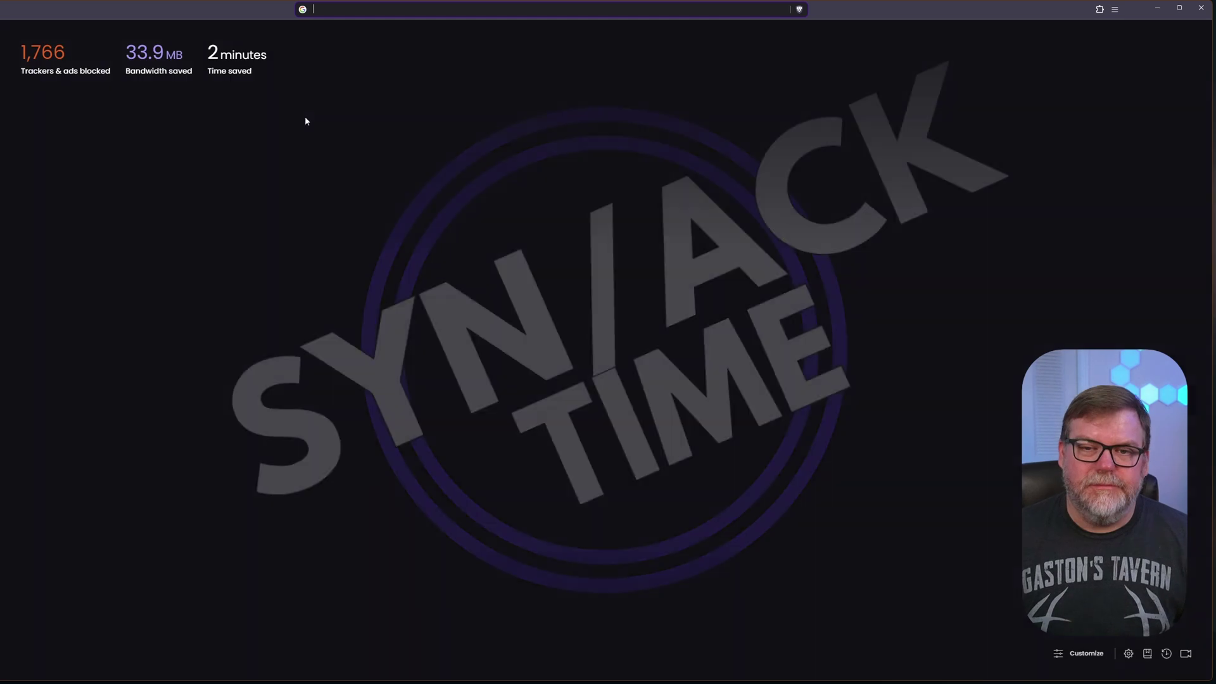
{"action": "type", "text": "privat"}
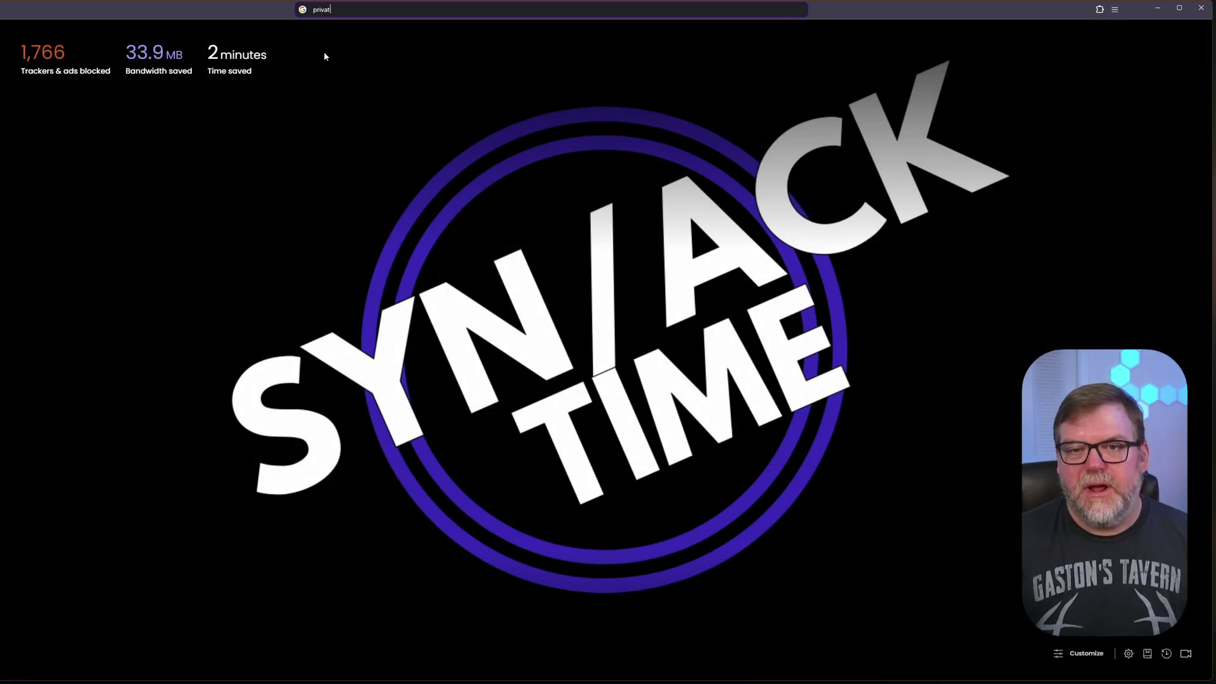
{"action": "type", "text": "ebin docker install"}
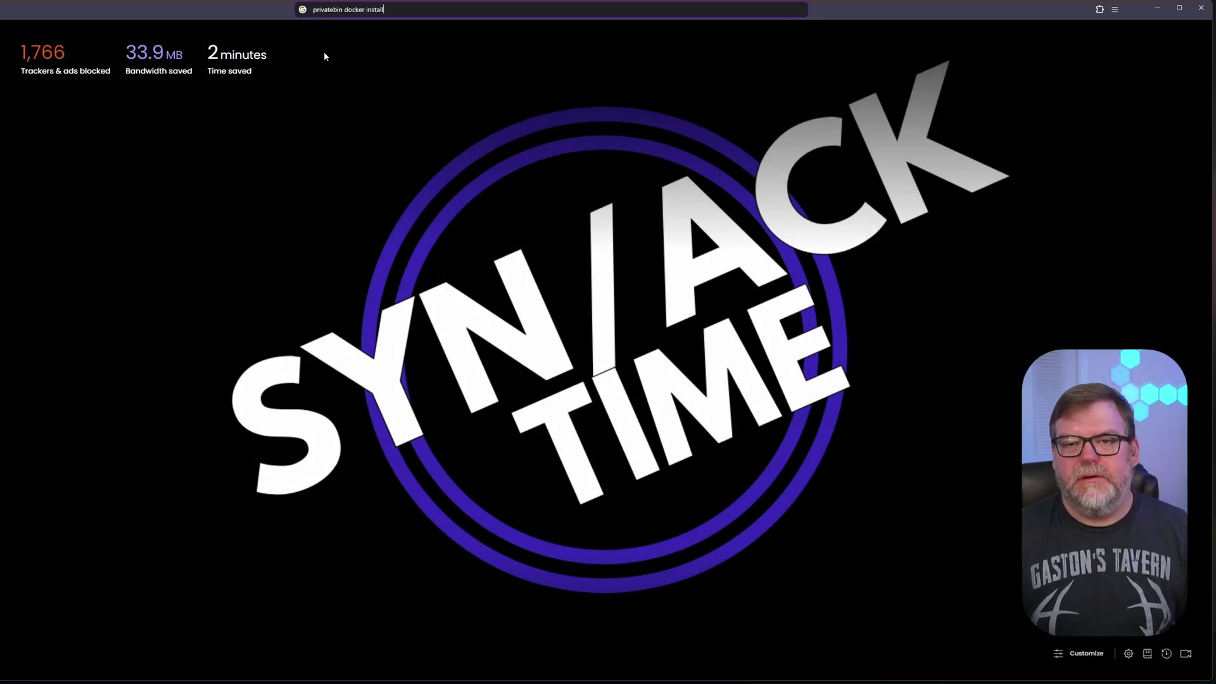
{"action": "key", "text": "Return"}
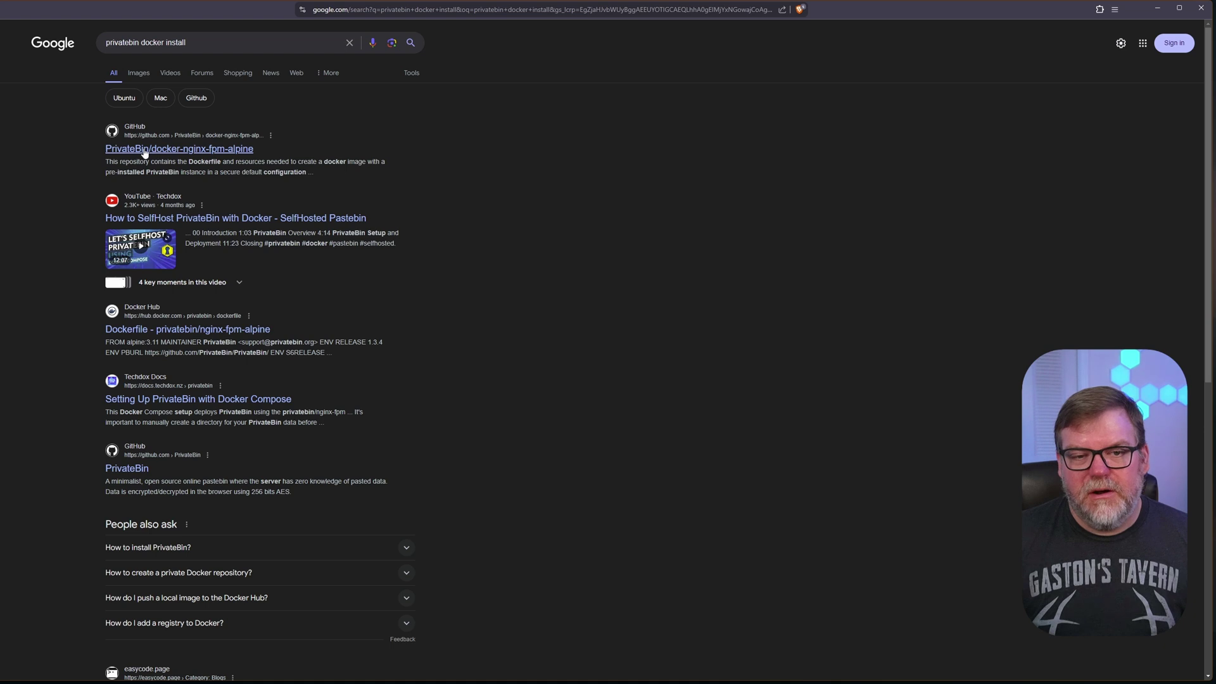
{"action": "left_click", "coordinate": [194, 149]}
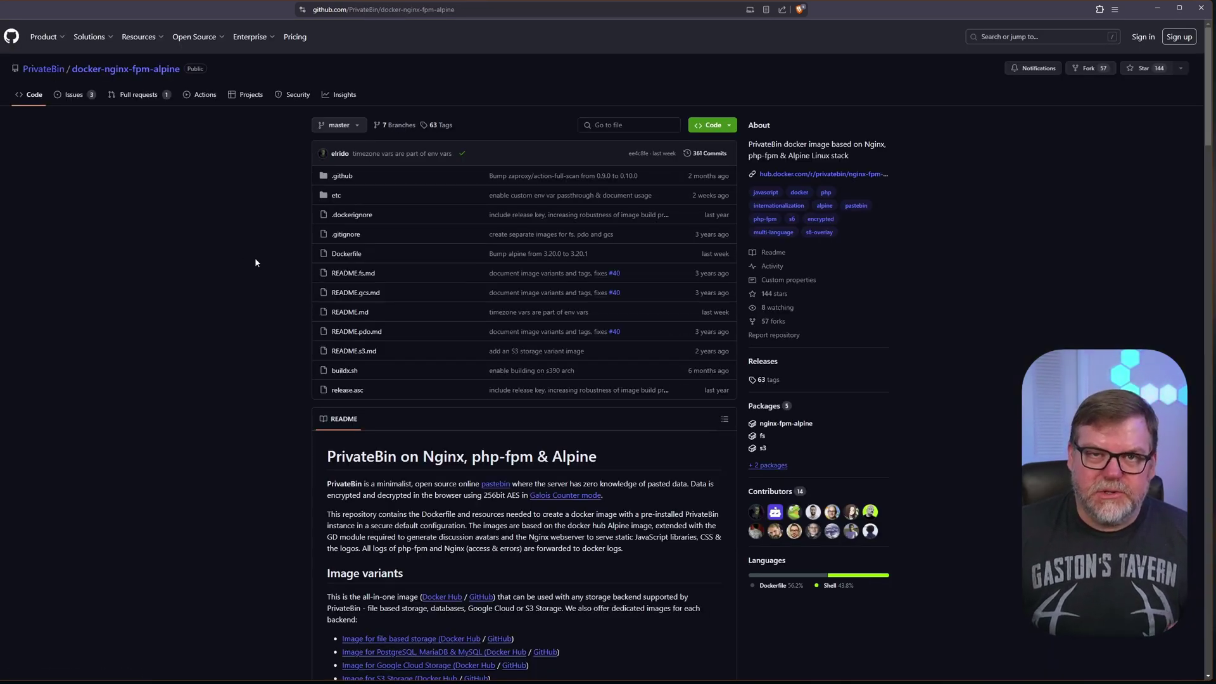
Examine the docker run command under "Running the image" in the README, including its port and volume options.
{"action": "scroll", "coordinate": [264, 277], "scroll_direction": "down", "scroll_amount": 7}
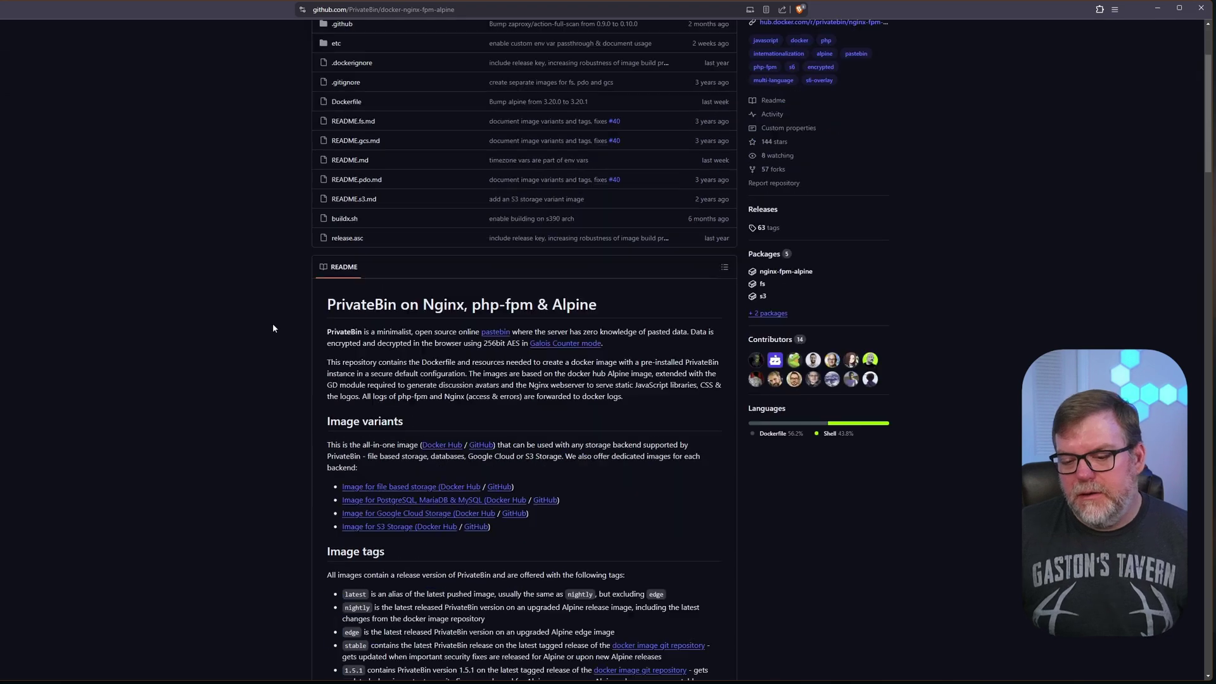
{"action": "scroll", "coordinate": [271, 334], "scroll_direction": "down", "scroll_amount": 3}
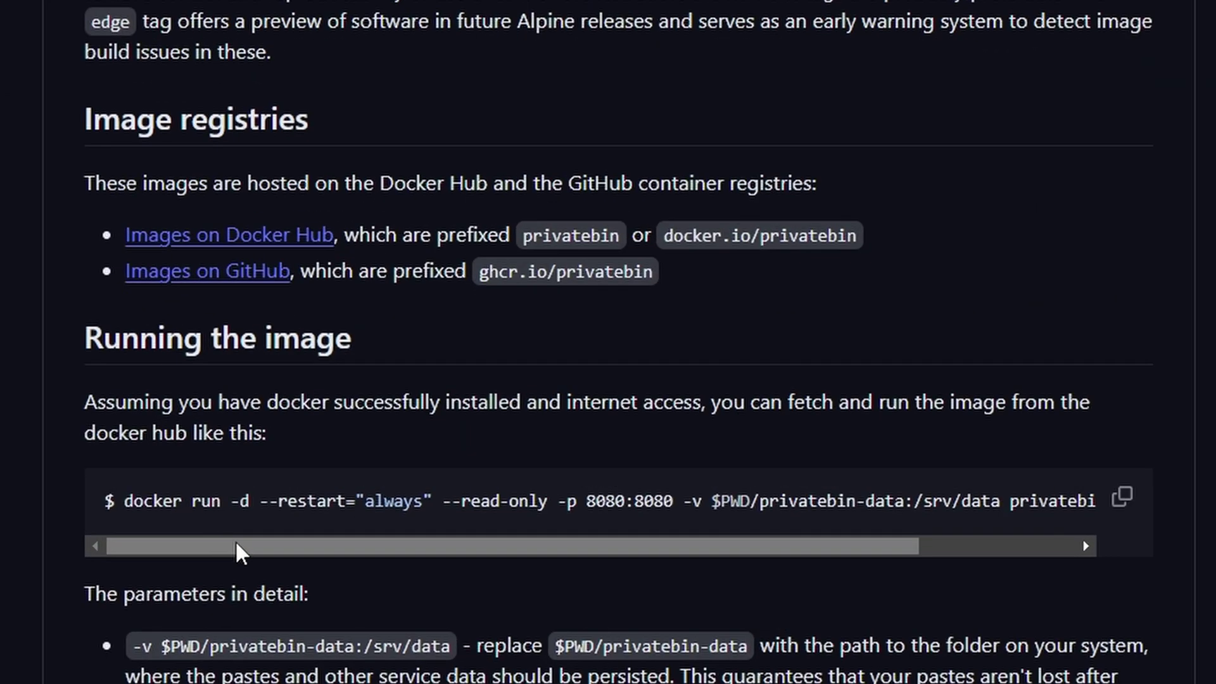
{"action": "left_click_drag", "start_coordinate": [390, 415], "coordinate": [399, 416]}
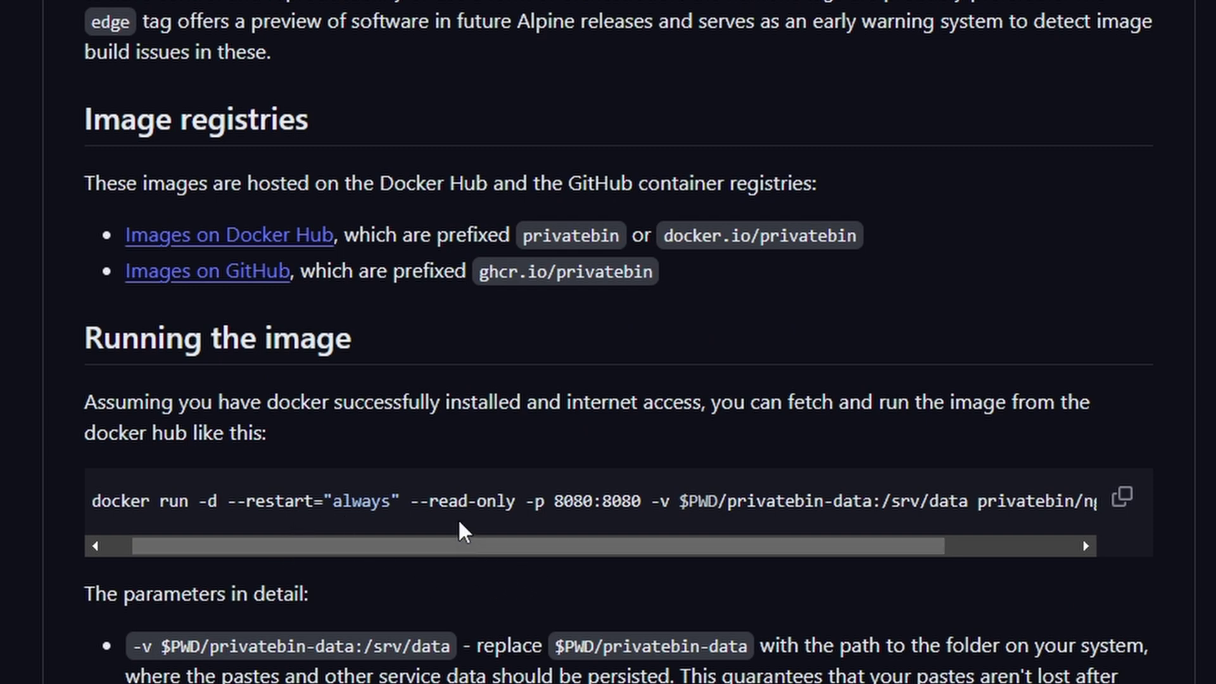
{"action": "left_click_drag", "start_coordinate": [555, 551], "coordinate": [591, 551]}
{"action": "left_click_drag", "start_coordinate": [494, 504], "coordinate": [604, 520]}
{"action": "left_click_drag", "start_coordinate": [646, 555], "coordinate": [710, 562]}
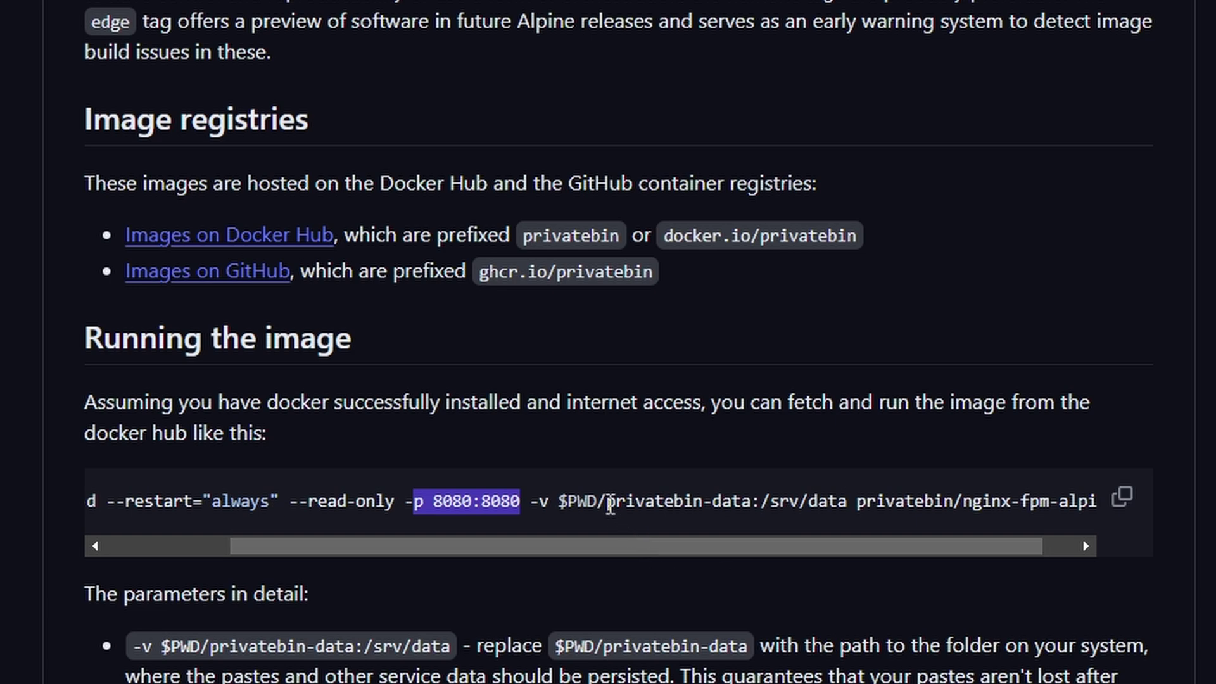
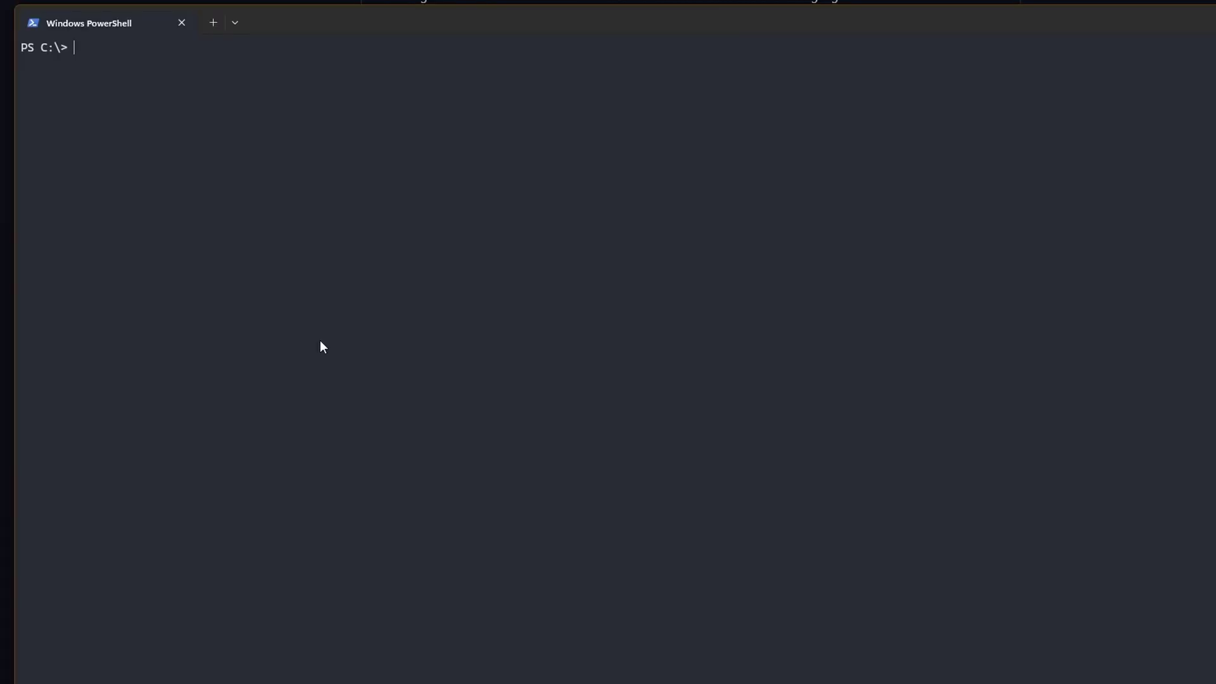
{"action": "type", "text": "ssh synack@148.135"}
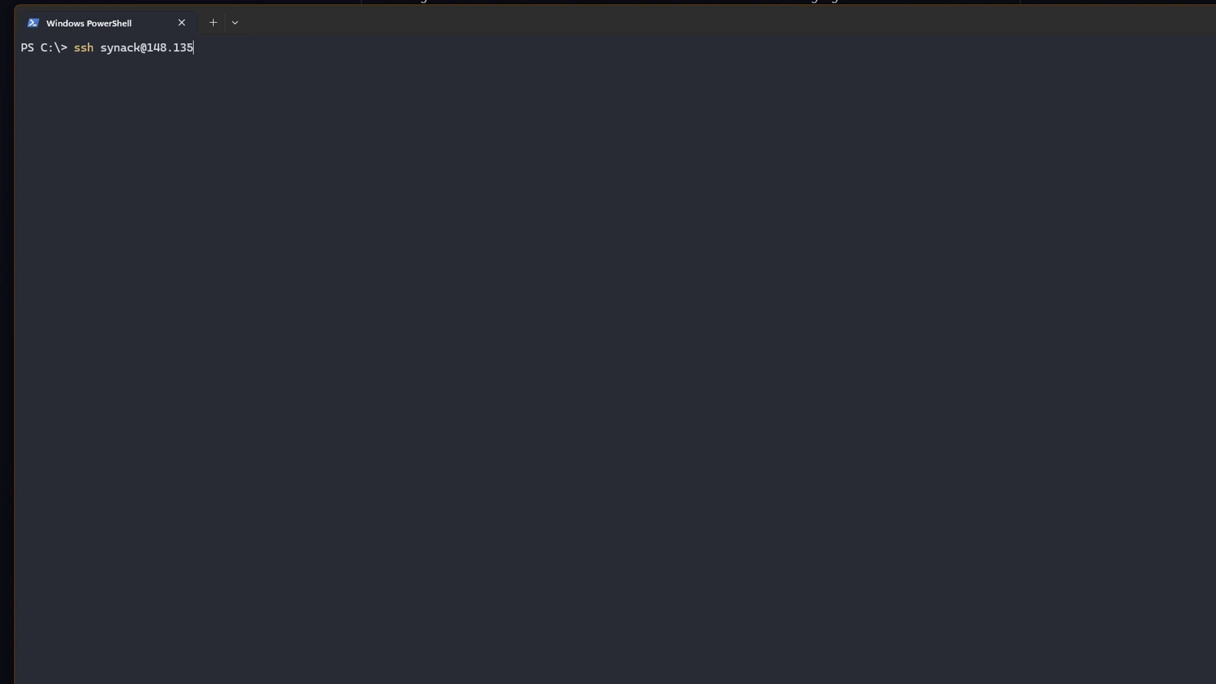
{"action": "type", "text": ".10.21"}
{"action": "key", "text": "Return"}
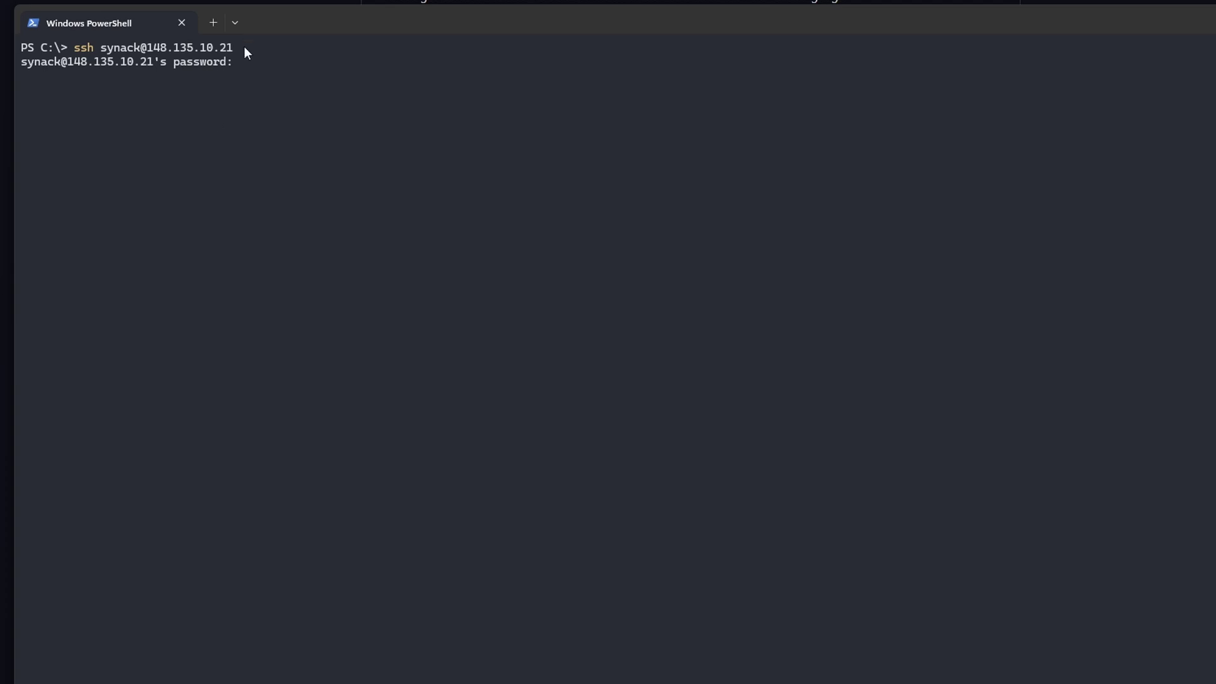
{"action": "key", "text": "Return"}
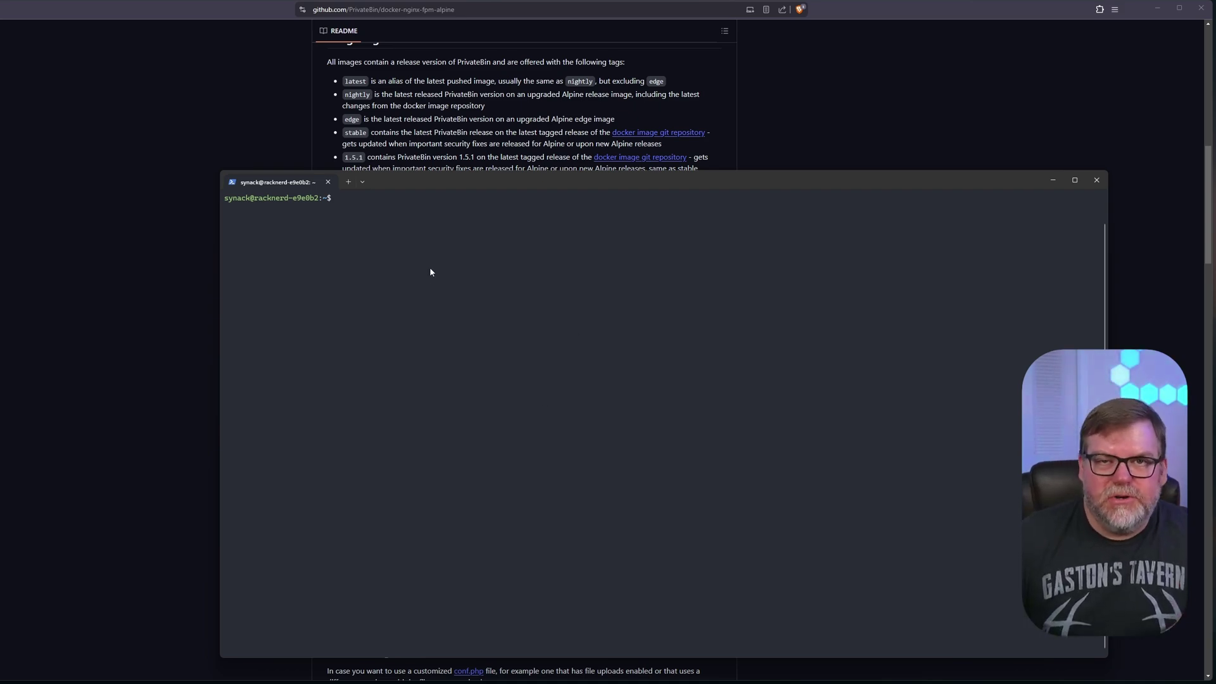
Copy the docker run command from the README's "Running the image" section and paste it into the SSH session in the terminal.
{"action": "left_click", "coordinate": [232, 147]}
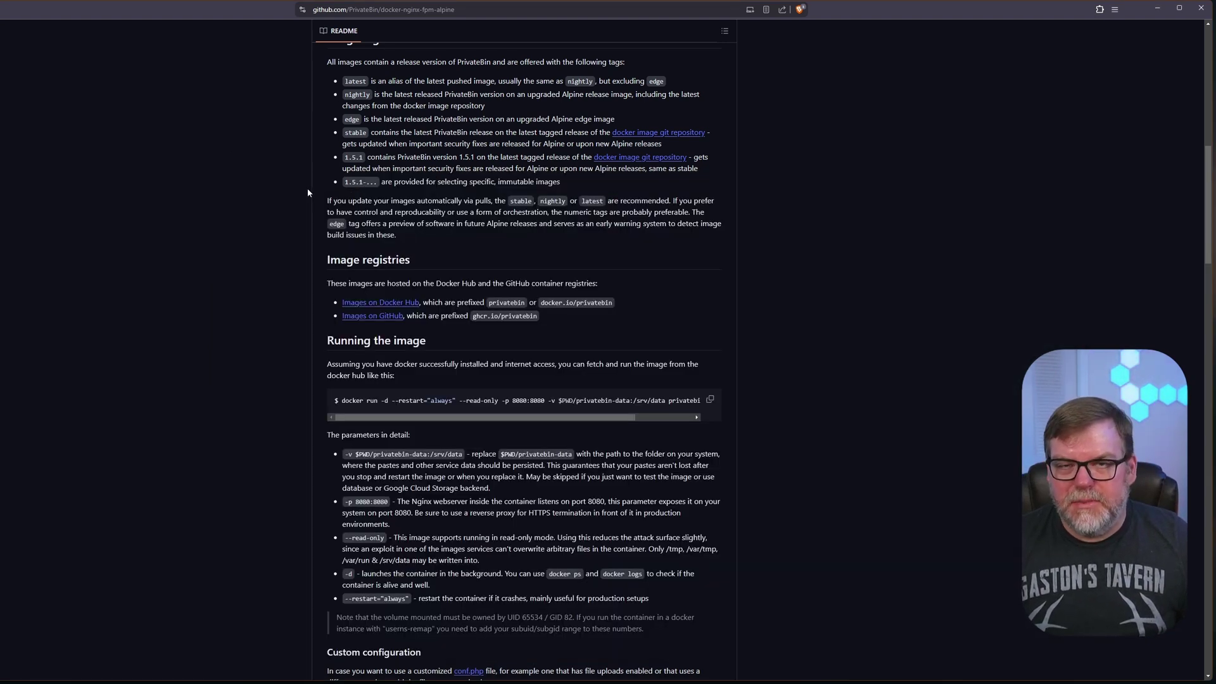
{"action": "left_click", "coordinate": [709, 398]}
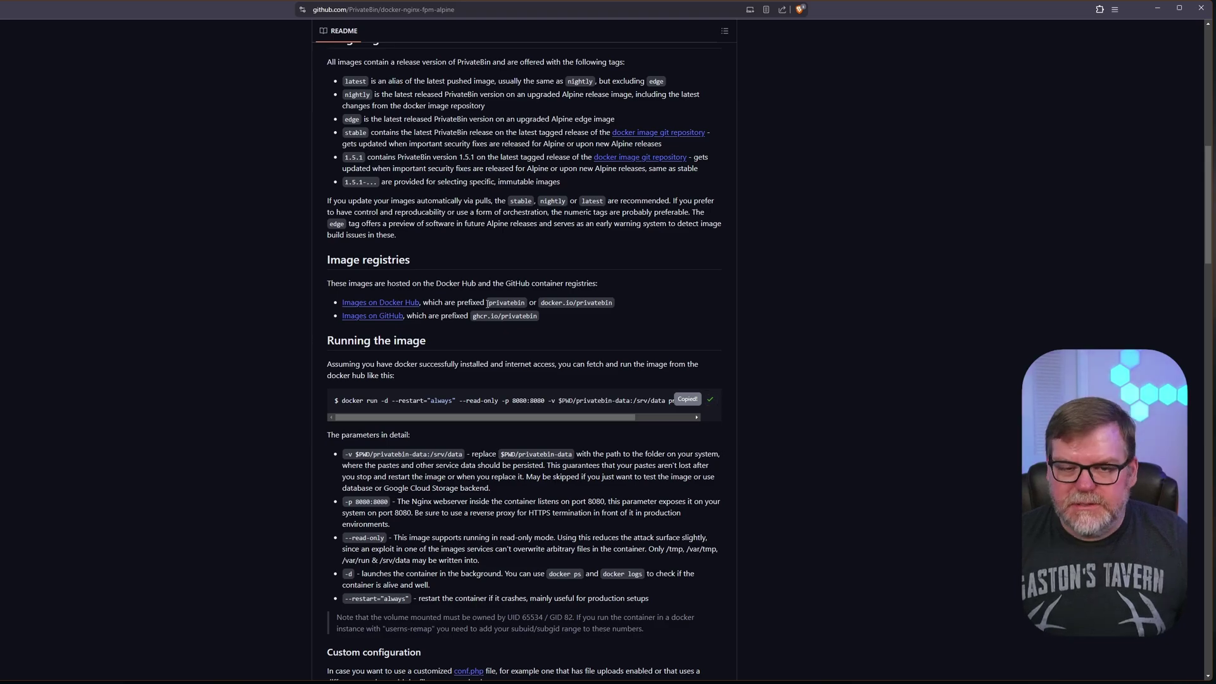
{"action": "key", "text": "alt+Tab"}
{"action": "key", "text": "ctrl+v"}
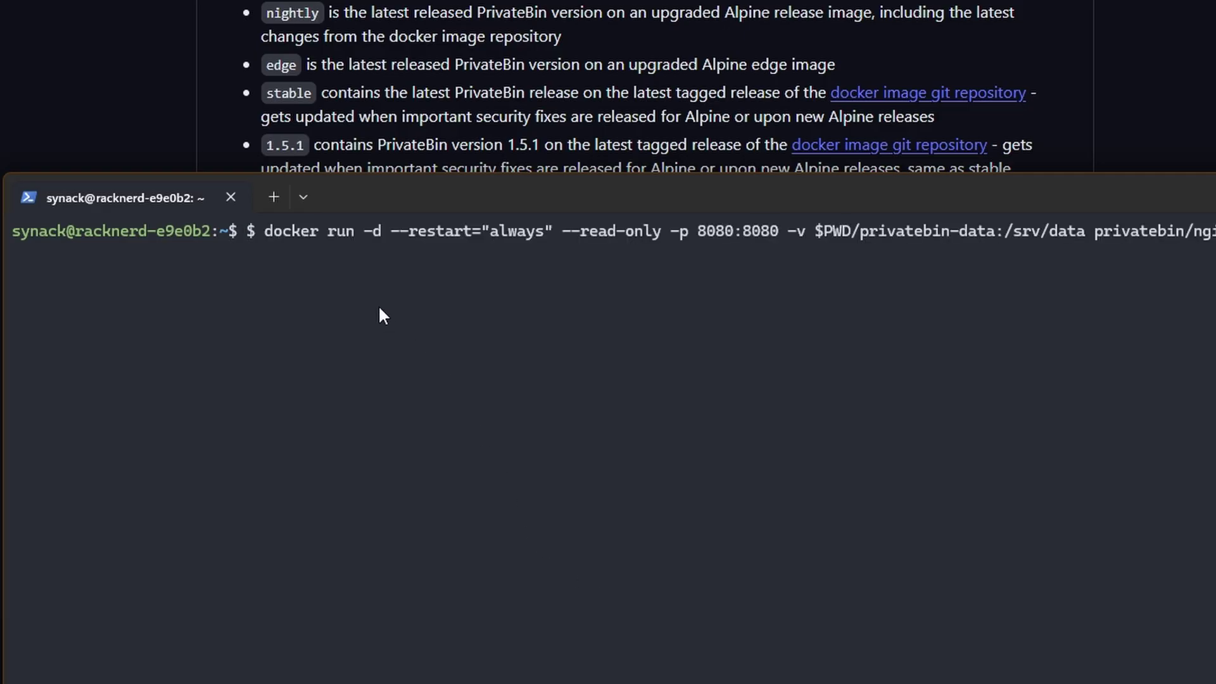
Remove the leading "$" from the pasted docker run command and prefix it with sudo.
{"action": "key", "text": "Home"}
{"action": "key", "text": "Delete"}
{"action": "key", "text": "Delete"}
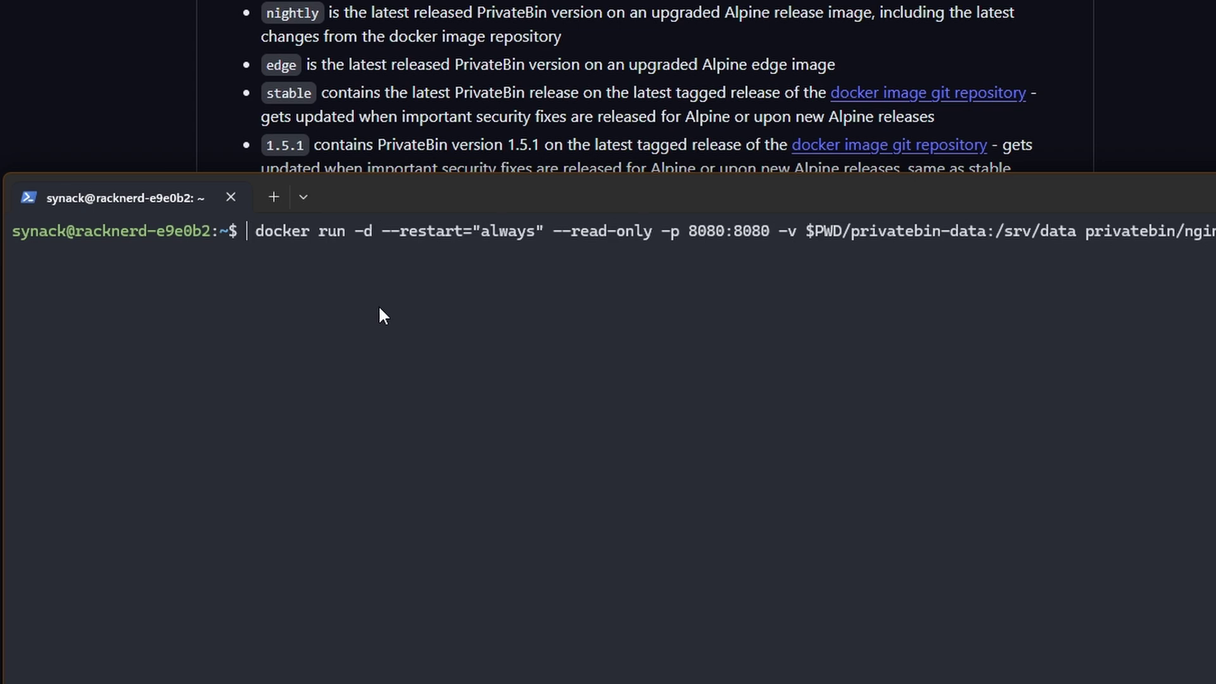
{"action": "type", "text": "sudo"}
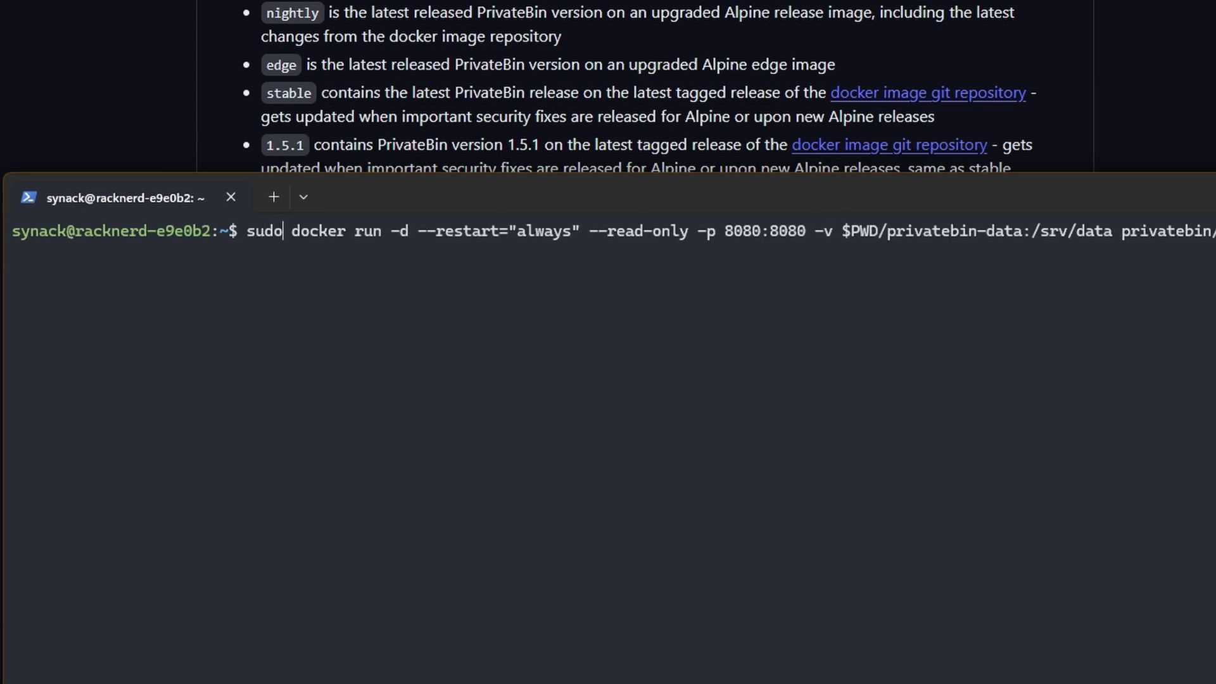
Delete the port option -p 8080:8080 and the volume option -v $PWD/privatebin-data:/srv/data from the docker run command.
{"action": "key", "text": "Right"}
{"action": "key", "text": "Right"}
{"action": "key", "text": "Right"}
{"action": "key", "text": "Right"}
{"action": "key", "text": "Right"}
{"action": "key", "text": "Right"}
{"action": "key", "text": "Right"}
{"action": "key", "text": "Right"}
{"action": "key", "text": "Right"}
{"action": "key", "text": "Right"}
{"action": "key", "text": "Right"}
{"action": "key", "text": "Right"}
{"action": "key", "text": "Right"}
{"action": "key", "text": "Right"}
{"action": "key", "text": "Right"}
{"action": "key", "text": "Right"}
{"action": "key", "text": "Right"}
{"action": "key", "text": "Right"}
{"action": "key", "text": "Right"}
{"action": "key", "text": "Right"}
{"action": "key", "text": "Right"}
{"action": "key", "text": "Right"}
{"action": "key", "text": "Right"}
{"action": "key", "text": "Right"}
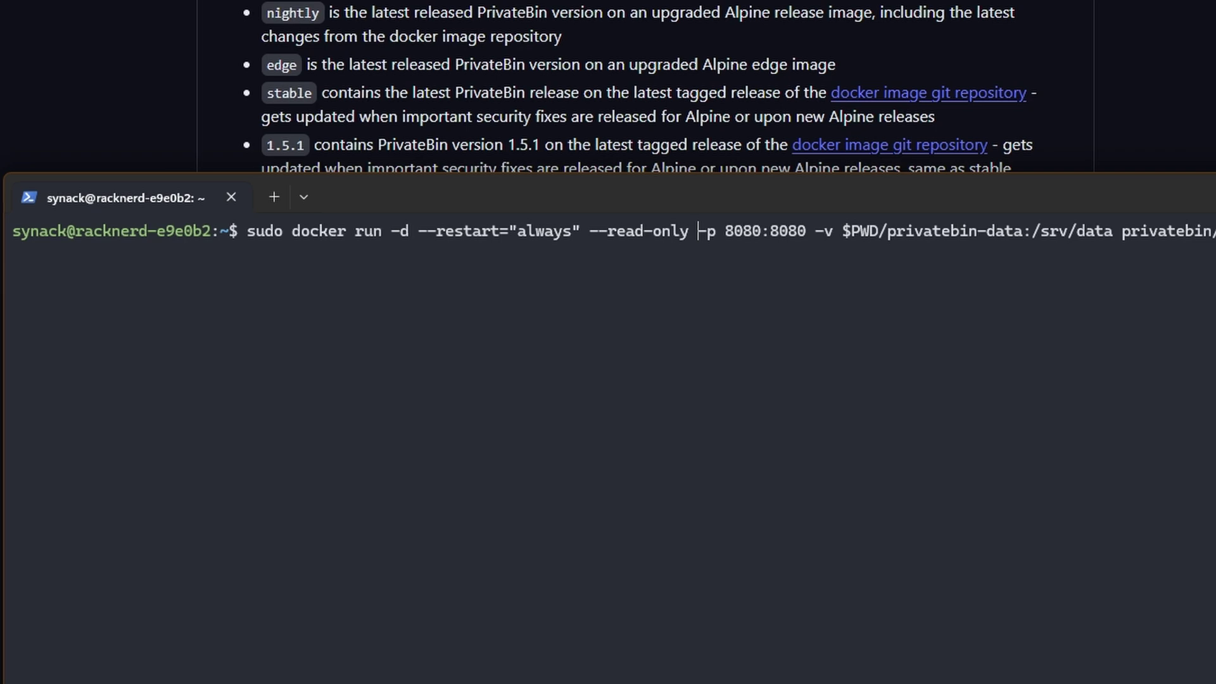
{"action": "key", "text": "Delete"}
{"action": "key", "text": "Delete"}
{"action": "key", "text": "Delete"}
{"action": "key", "text": "Delete"}
{"action": "key", "text": "Delete"}
{"action": "key", "text": "Delete"}
{"action": "key", "text": "Delete"}
{"action": "key", "text": "Delete"}
{"action": "key", "text": "Delete"}
{"action": "key", "text": "Delete"}
{"action": "key", "text": "Delete"}
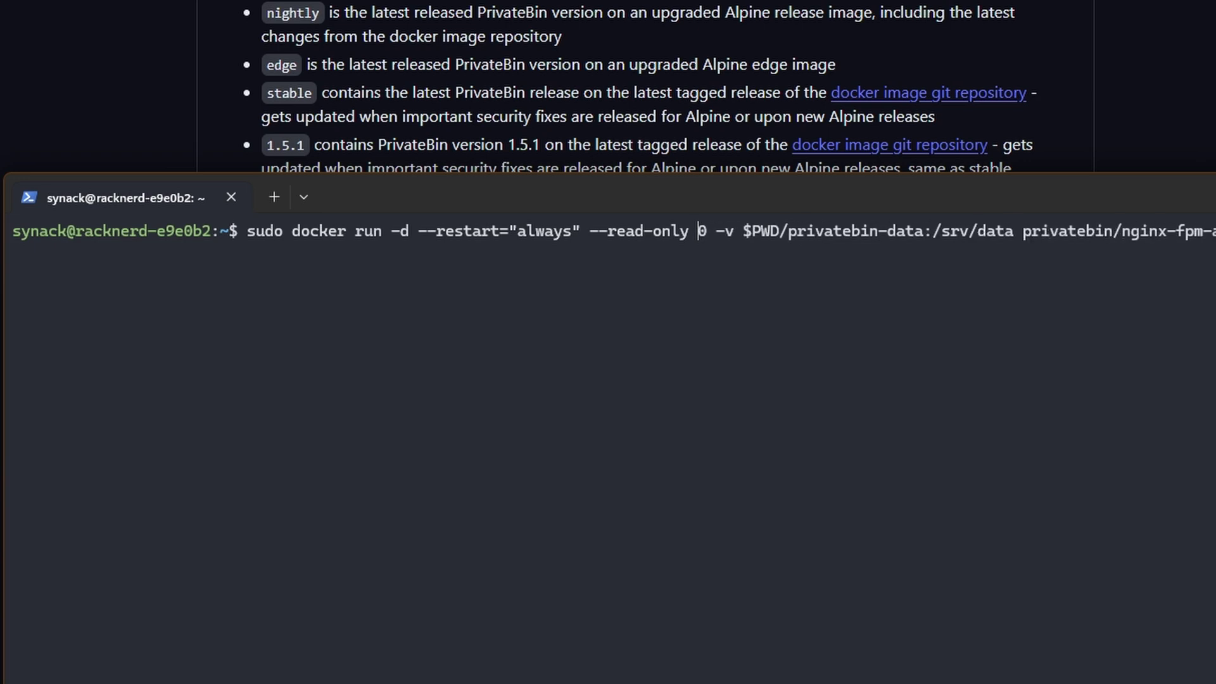
{"action": "key", "text": "Delete"}
{"action": "key", "text": "Delete"}
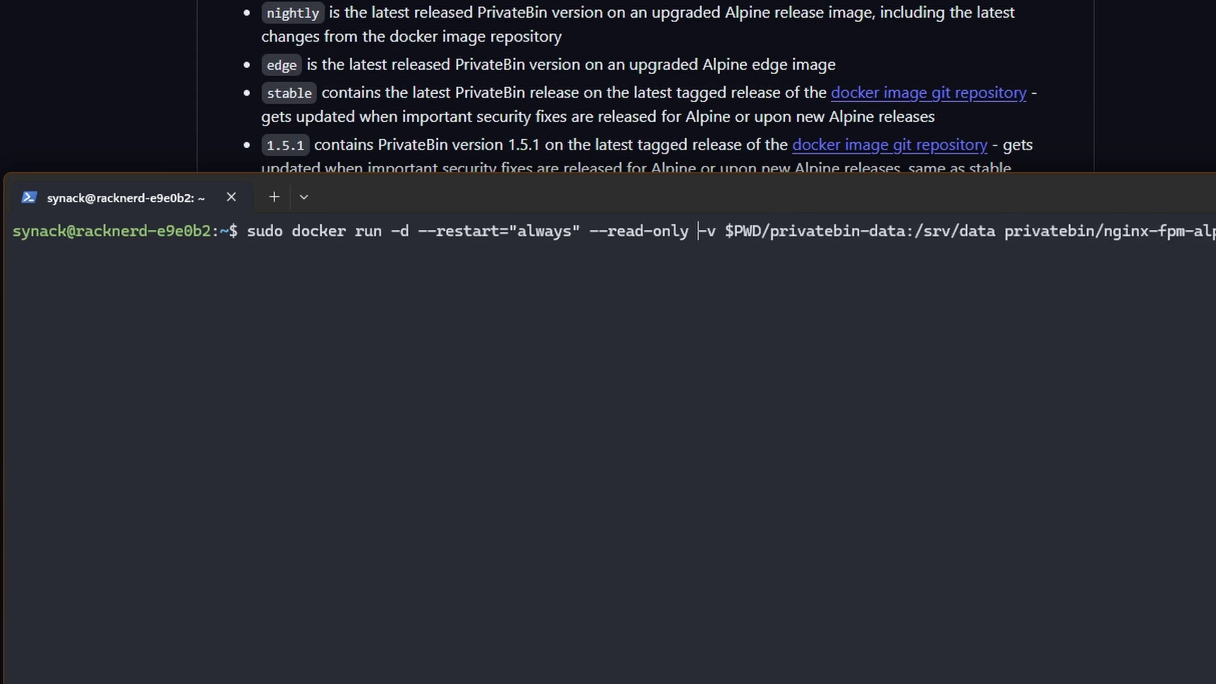
{"action": "key", "text": "Delete"}
{"action": "key", "text": "Delete"}
{"action": "key", "text": "Delete"}
{"action": "key", "text": "Delete"}
{"action": "key", "text": "Delete"}
{"action": "key", "text": "Delete"}
{"action": "key", "text": "Delete"}
{"action": "key", "text": "Delete"}
{"action": "key", "text": "Delete"}
{"action": "key", "text": "Delete"}
{"action": "key", "text": "Delete"}
{"action": "key", "text": "Delete"}
{"action": "key", "text": "Delete"}
{"action": "key", "text": "Delete"}
{"action": "key", "text": "Delete"}
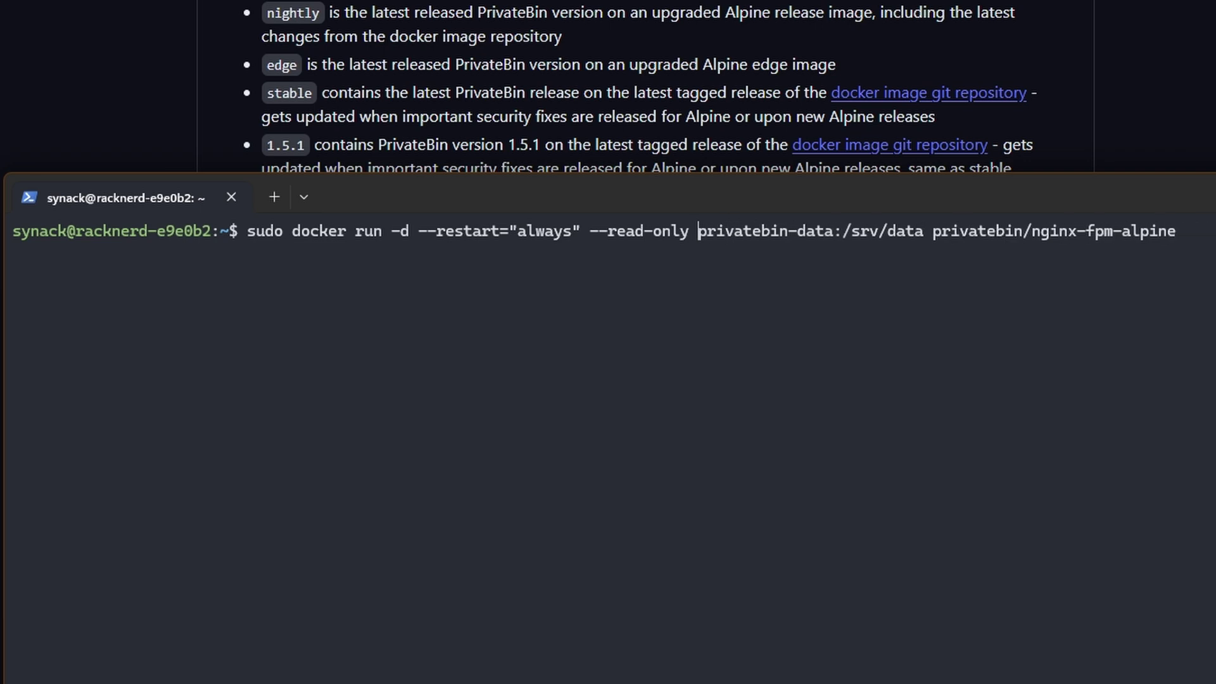
{"action": "key", "text": "Delete"}
{"action": "key", "text": "Delete"}
{"action": "key", "text": "Delete"}
{"action": "key", "text": "Delete"}
{"action": "key", "text": "Delete"}
{"action": "key", "text": "Delete"}
{"action": "key", "text": "Delete"}
{"action": "key", "text": "Delete"}
{"action": "key", "text": "Delete"}
{"action": "key", "text": "Delete"}
{"action": "key", "text": "Delete"}
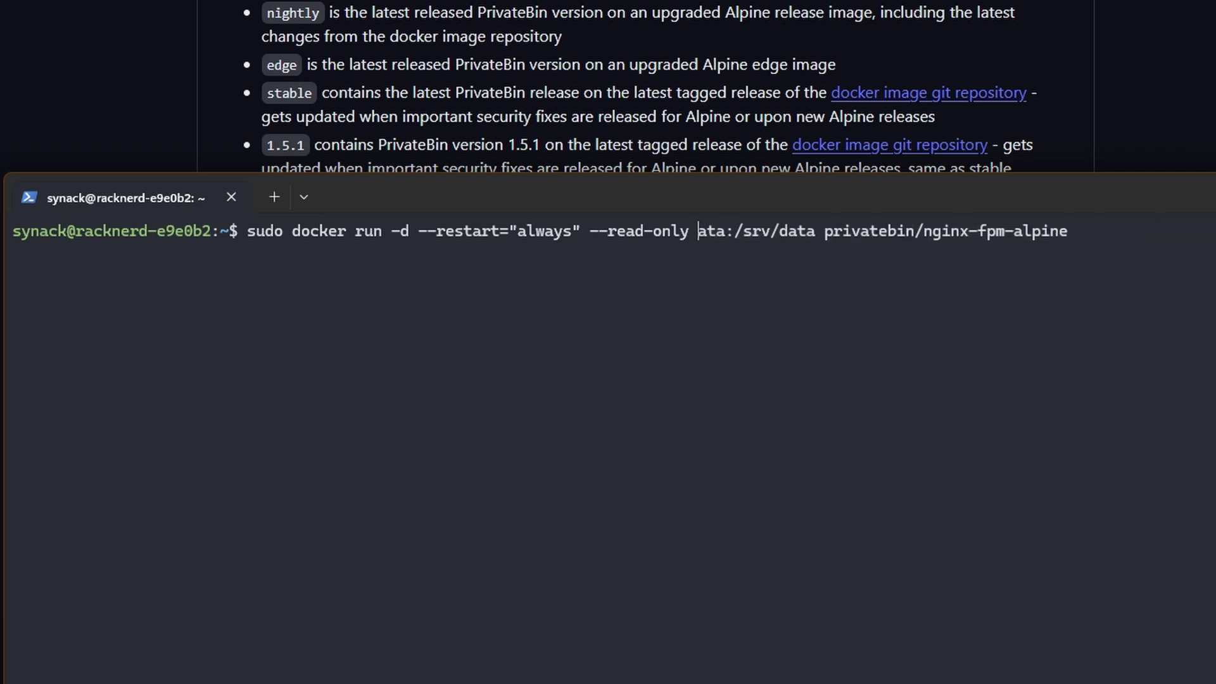
{"action": "key", "text": "Delete"}
{"action": "key", "text": "Delete"}
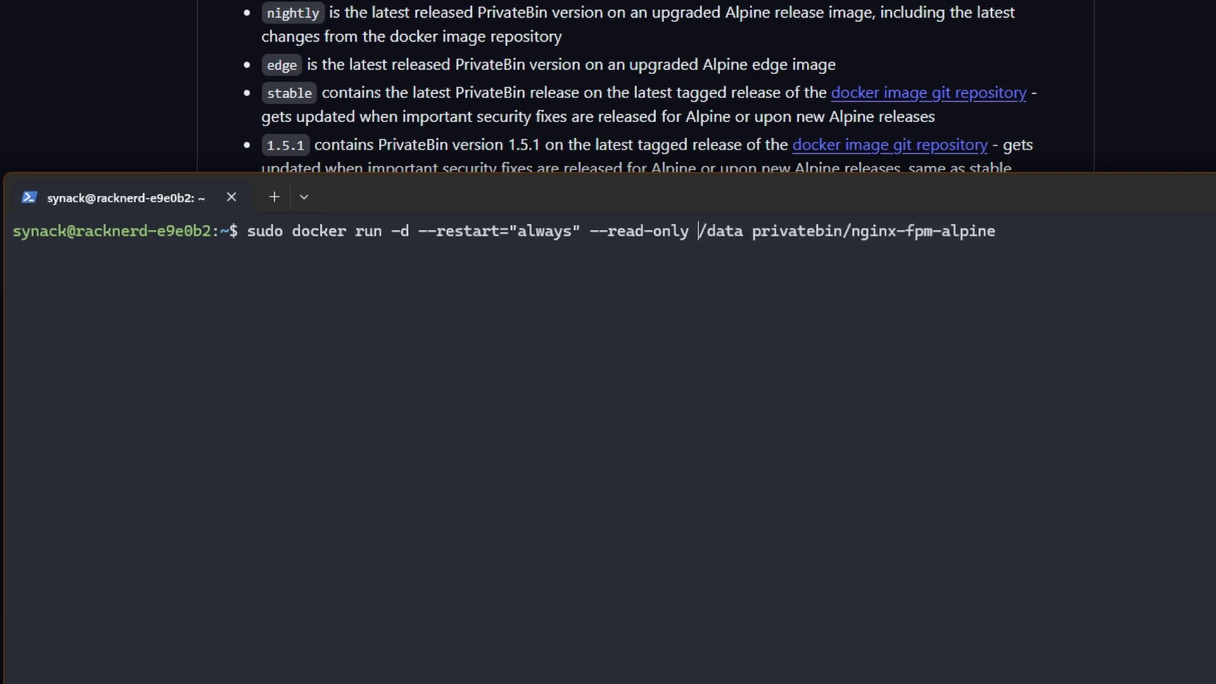
{"action": "key", "text": "Delete"}
{"action": "key", "text": "Delete"}
{"action": "key", "text": "Delete"}
{"action": "key", "text": "Delete"}
{"action": "key", "text": "Delete"}
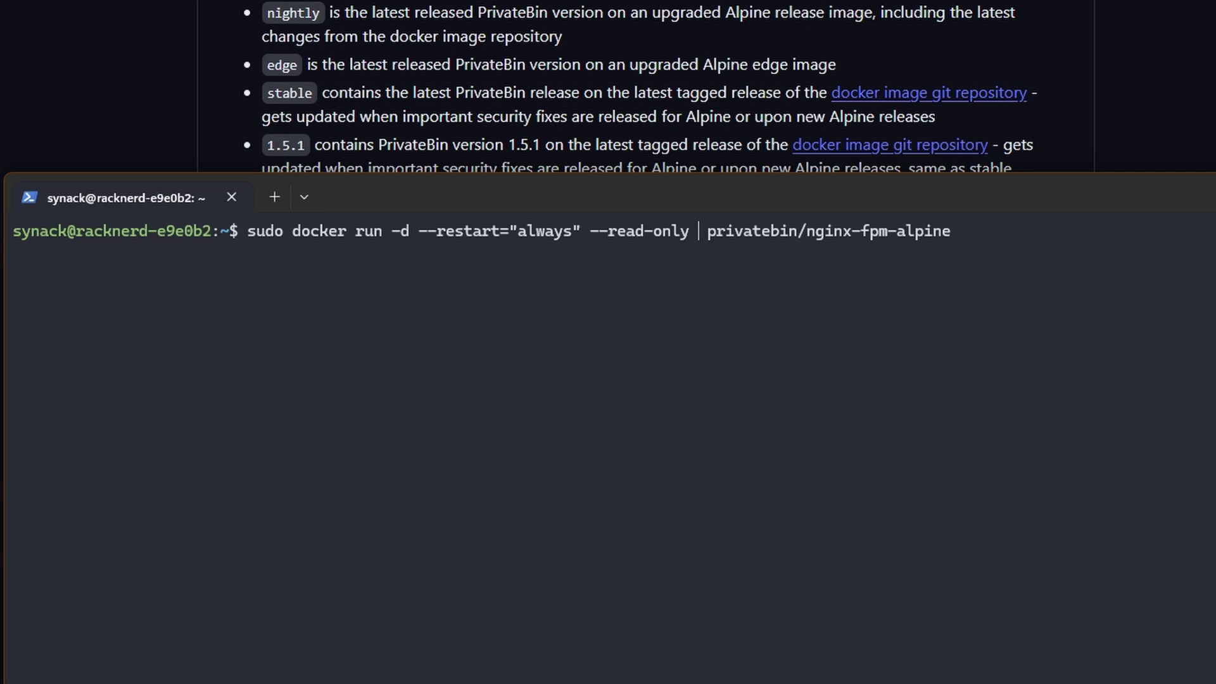
Add --name="privatebin" before the image name privatebin/nginx-fpm-alpine and run the docker command.
{"action": "type", "text": "--"}
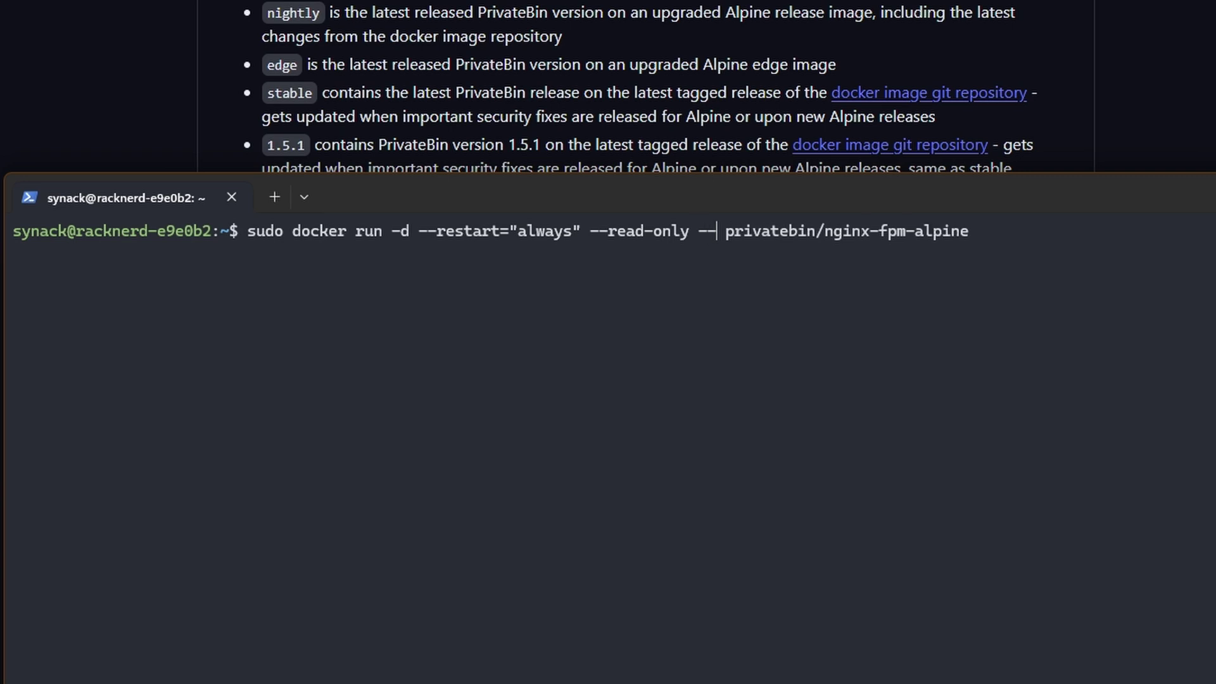
{"action": "type", "text": "name="}
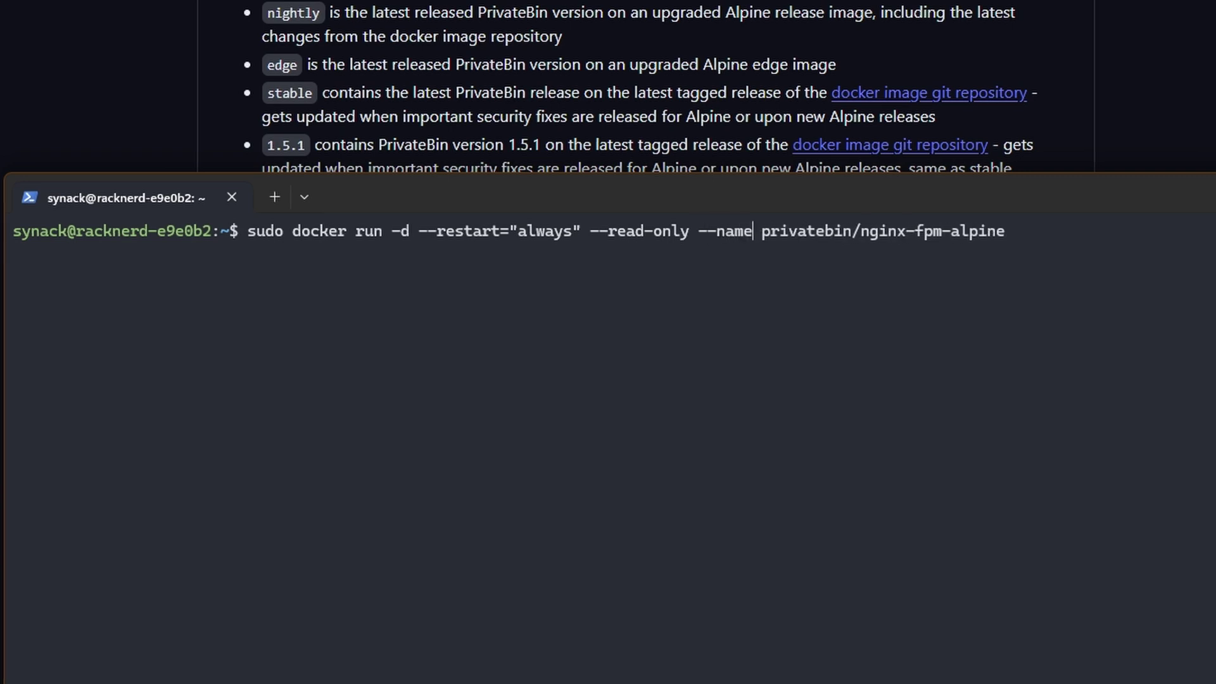
{"action": "type", "text": "\"privatebin"}
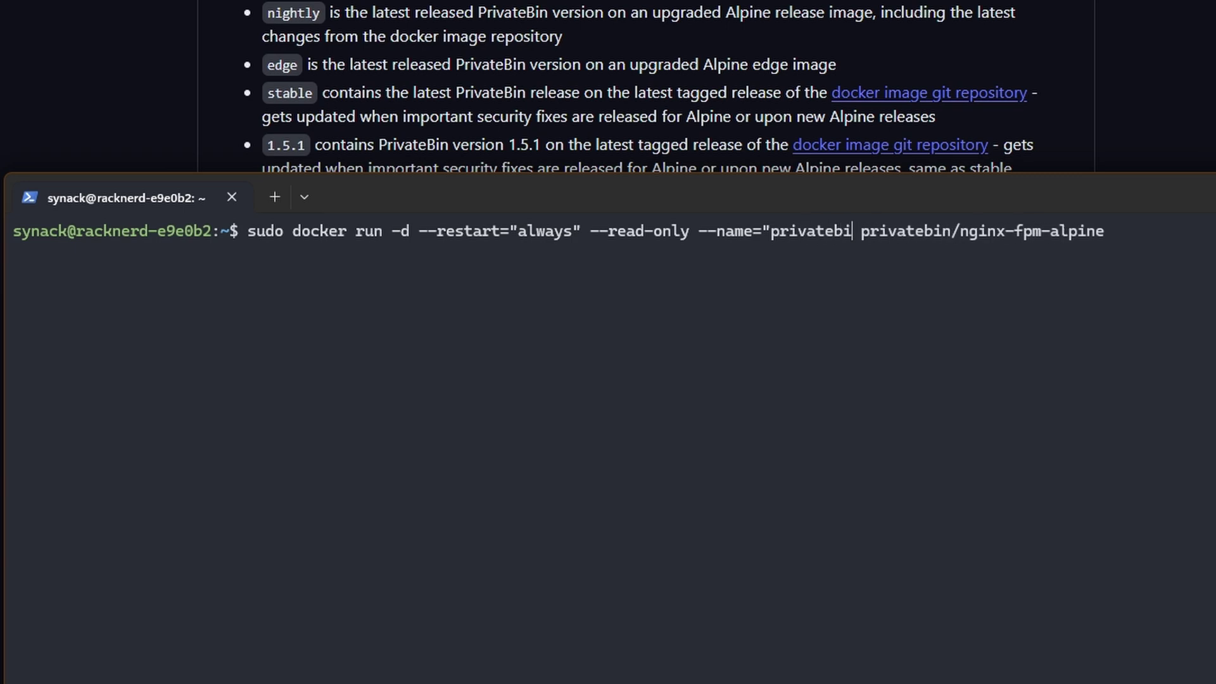
{"action": "type", "text": "\""}
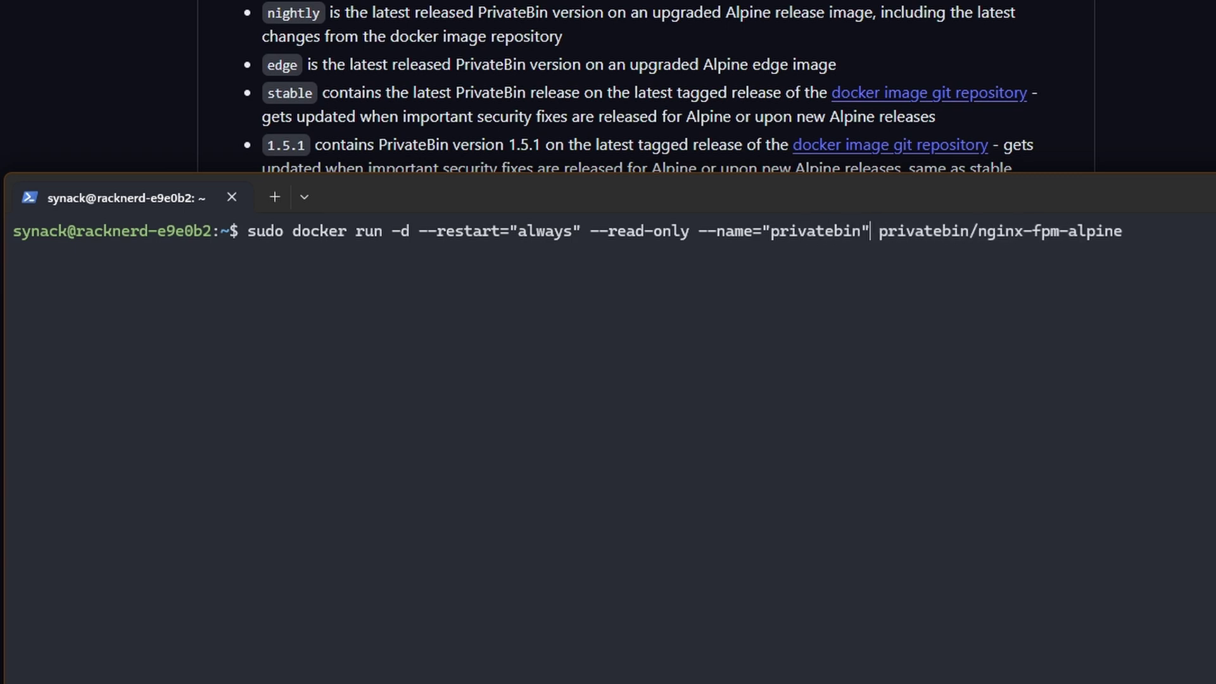
{"action": "key", "text": "End"}
{"action": "key", "text": "Return"}
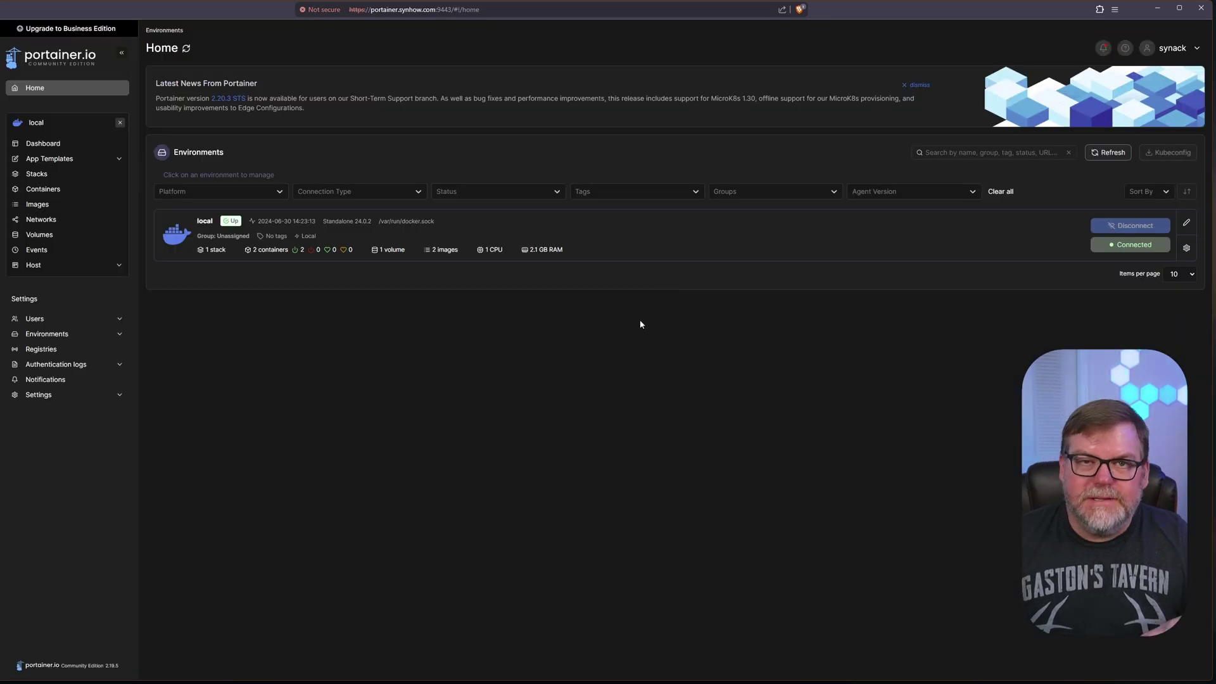
Check the container list in Portainer, and copy the bridge network's subnet 172.18.0.0/16 from the network list.
{"action": "left_click", "coordinate": [40, 190]}
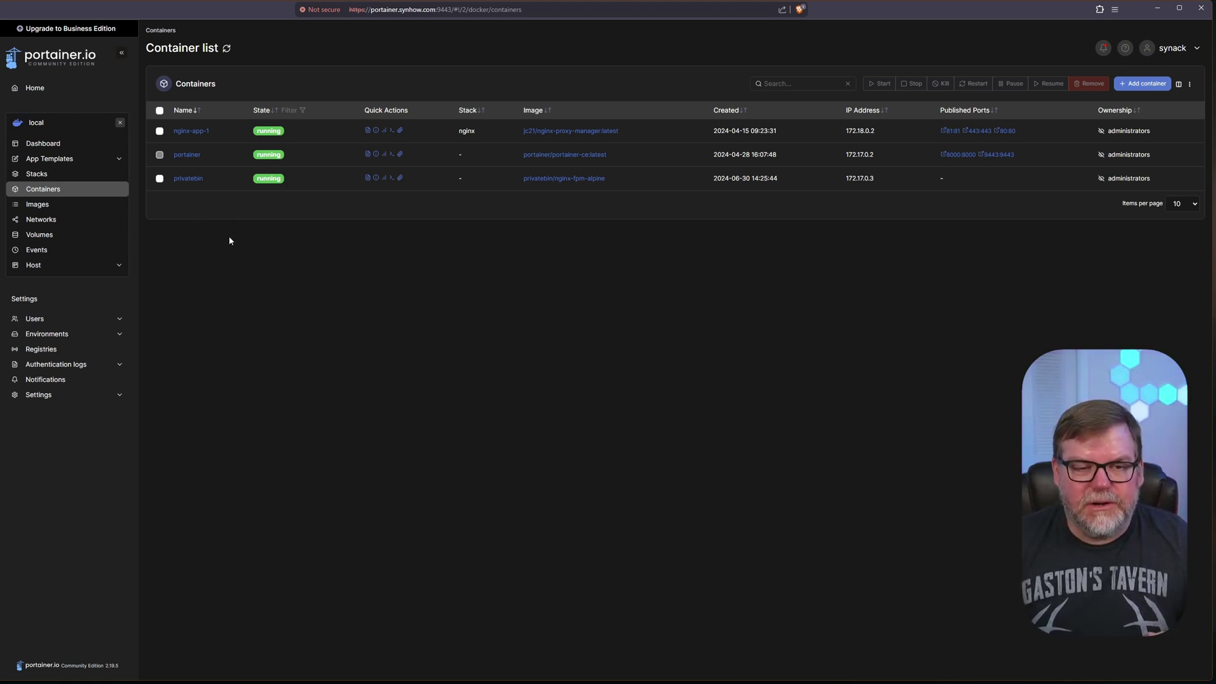
{"action": "left_click", "coordinate": [68, 227]}
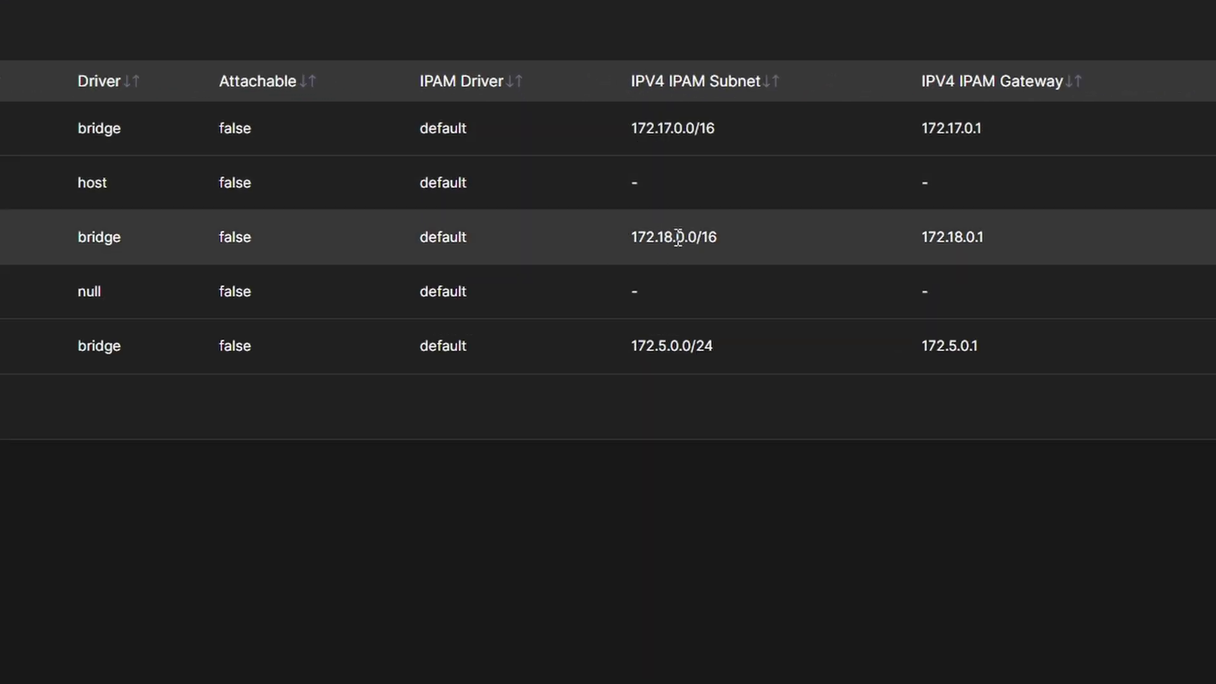
{"action": "left_click_drag", "start_coordinate": [630, 237], "coordinate": [716, 237]}
{"action": "key", "text": "ctrl+c"}
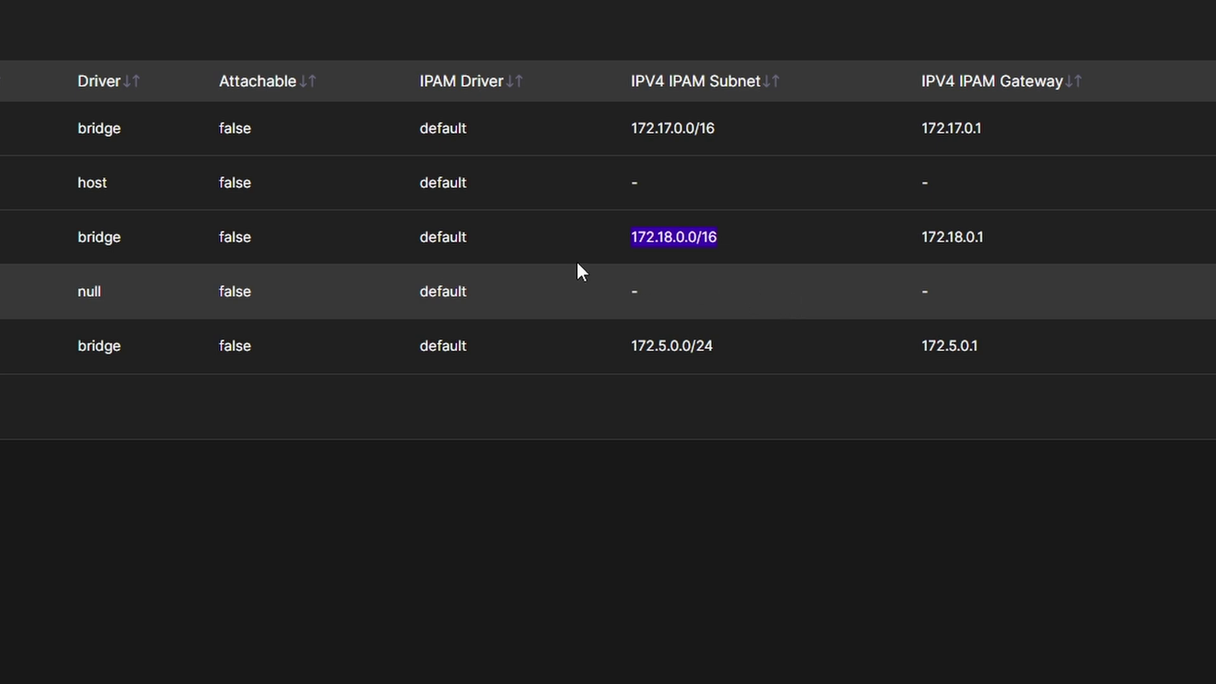
Create a bridge network named privatebin with the IPv4 subnet 172.20.0.0/16.
{"action": "left_click", "coordinate": [1149, 82]}
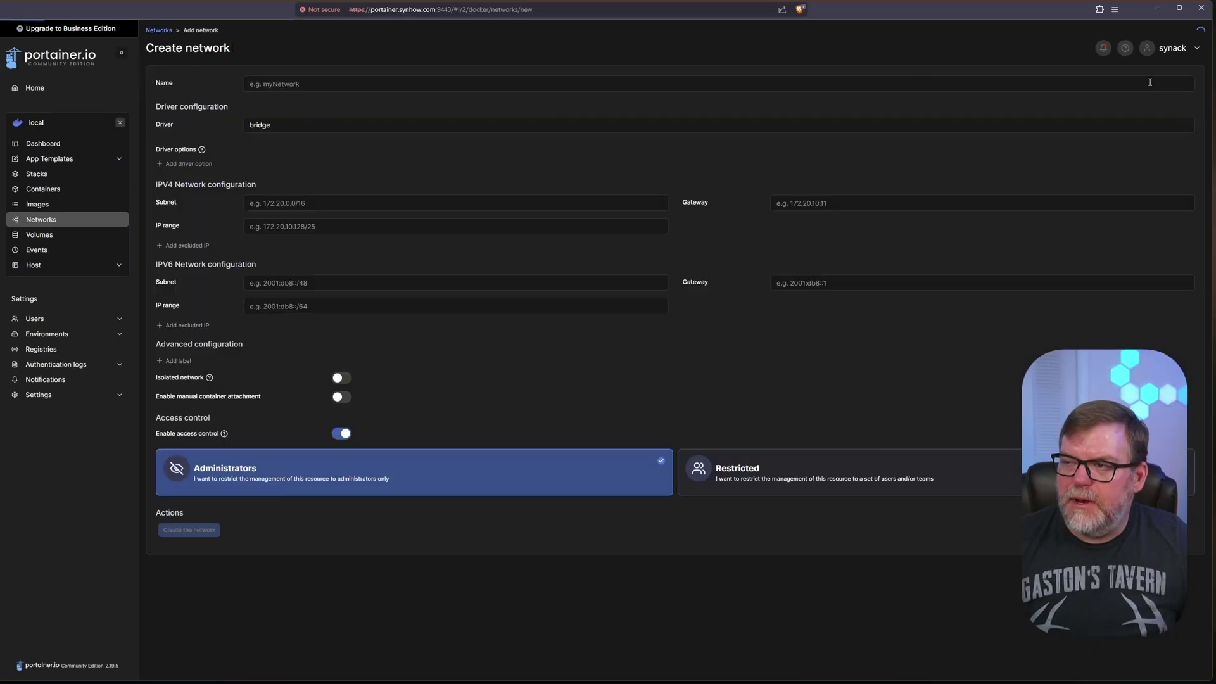
{"action": "left_click", "coordinate": [288, 84]}
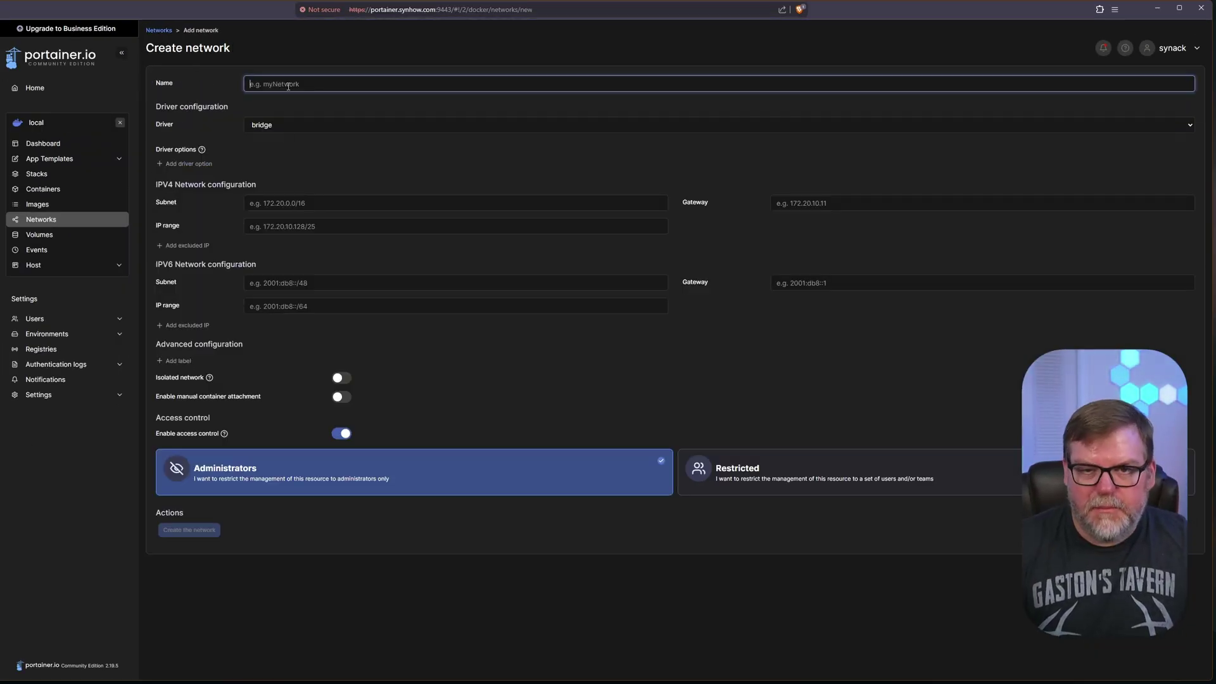
{"action": "type", "text": "privatebin"}
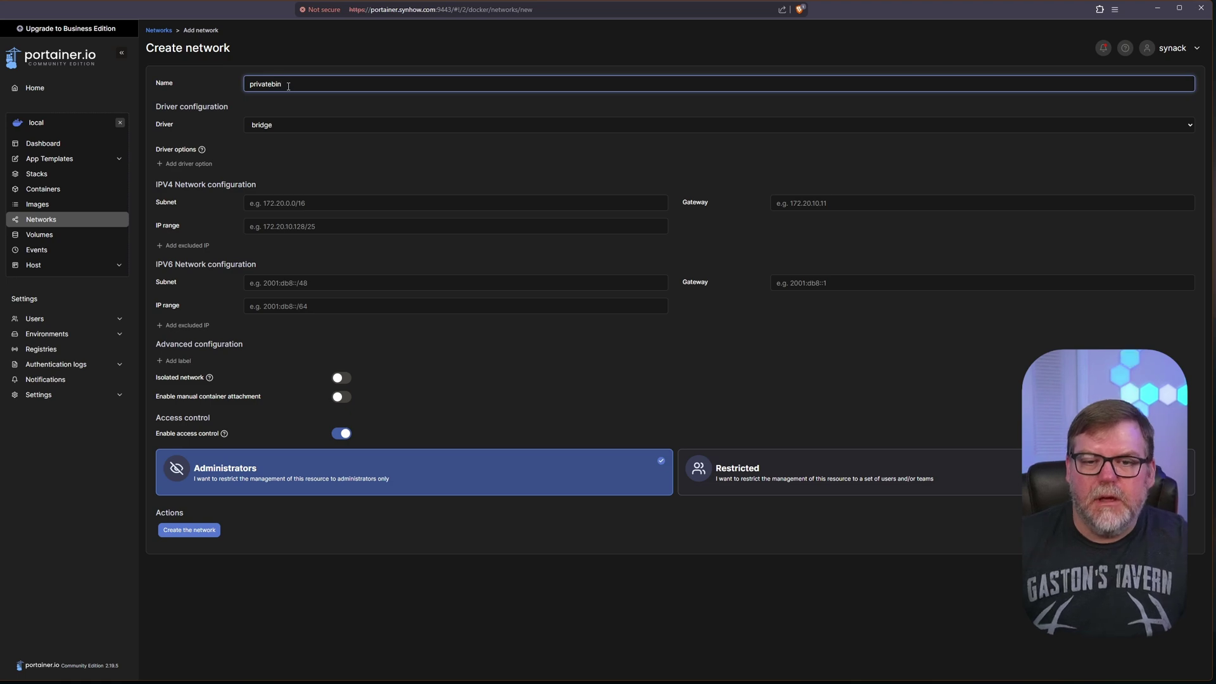
{"action": "left_click", "coordinate": [307, 202]}
{"action": "key", "text": "ctrl+v"}
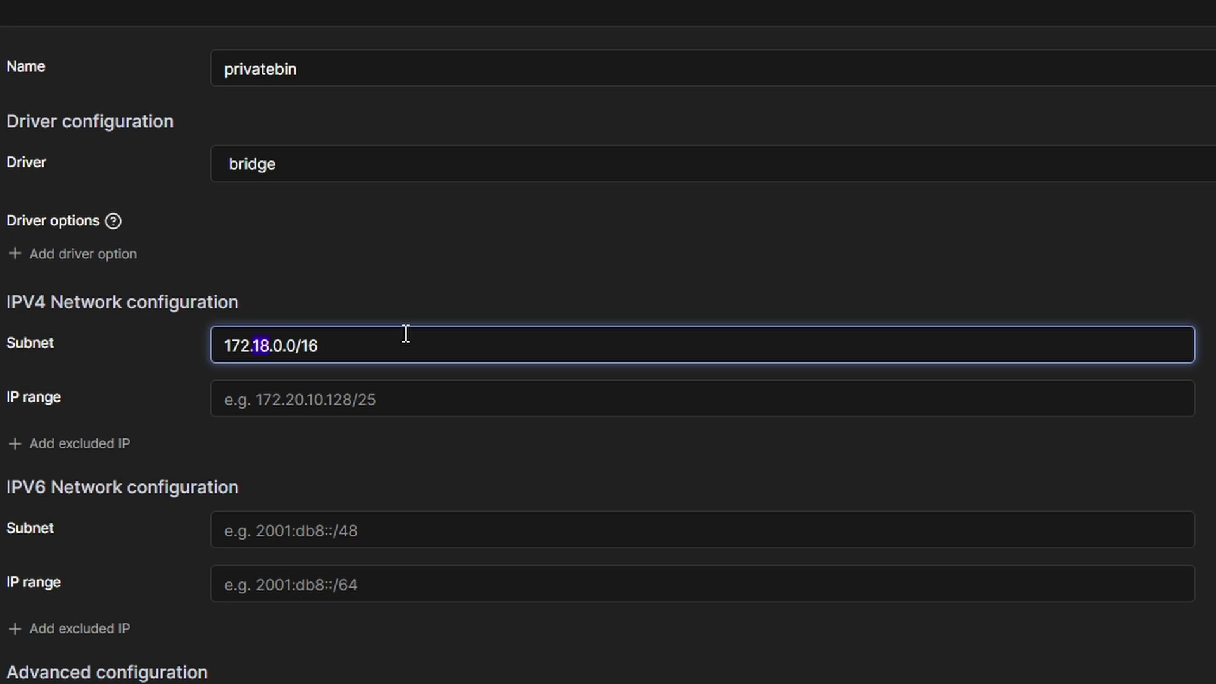
{"action": "type", "text": "20"}
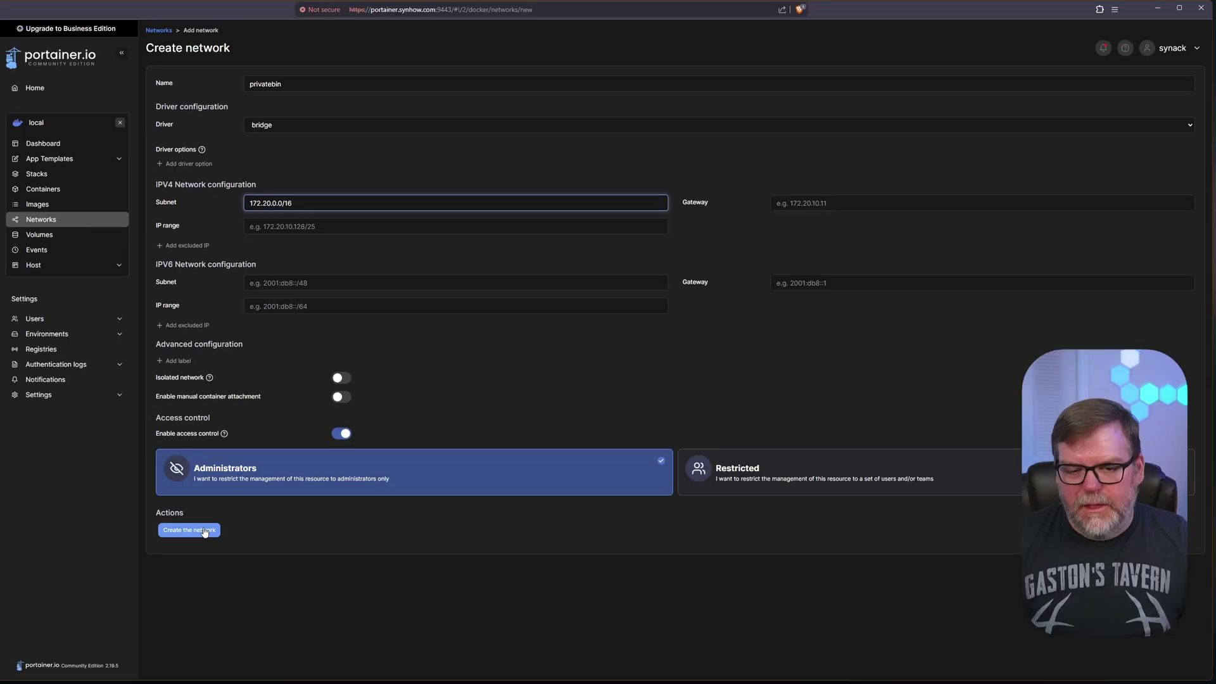
{"action": "left_click", "coordinate": [205, 530]}
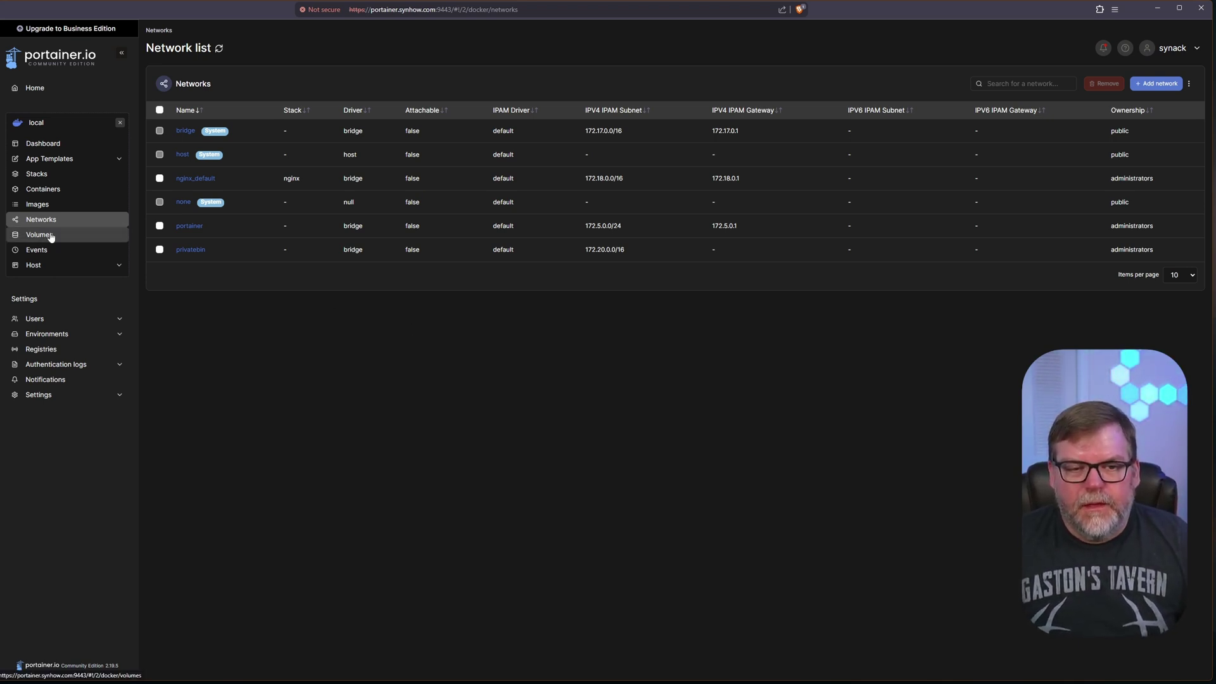
Create a local Docker volume named privatebin_cfg.
{"action": "left_click", "coordinate": [50, 236]}
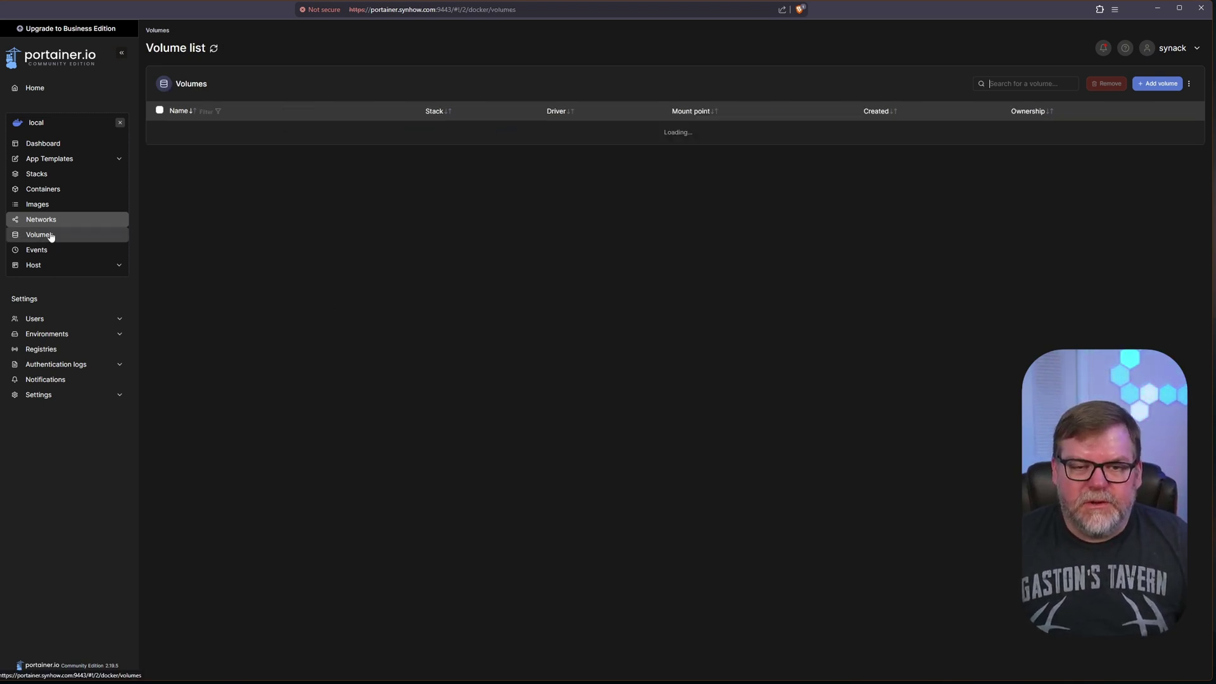
{"action": "left_click", "coordinate": [1158, 85]}
{"action": "left_click", "coordinate": [365, 83]}
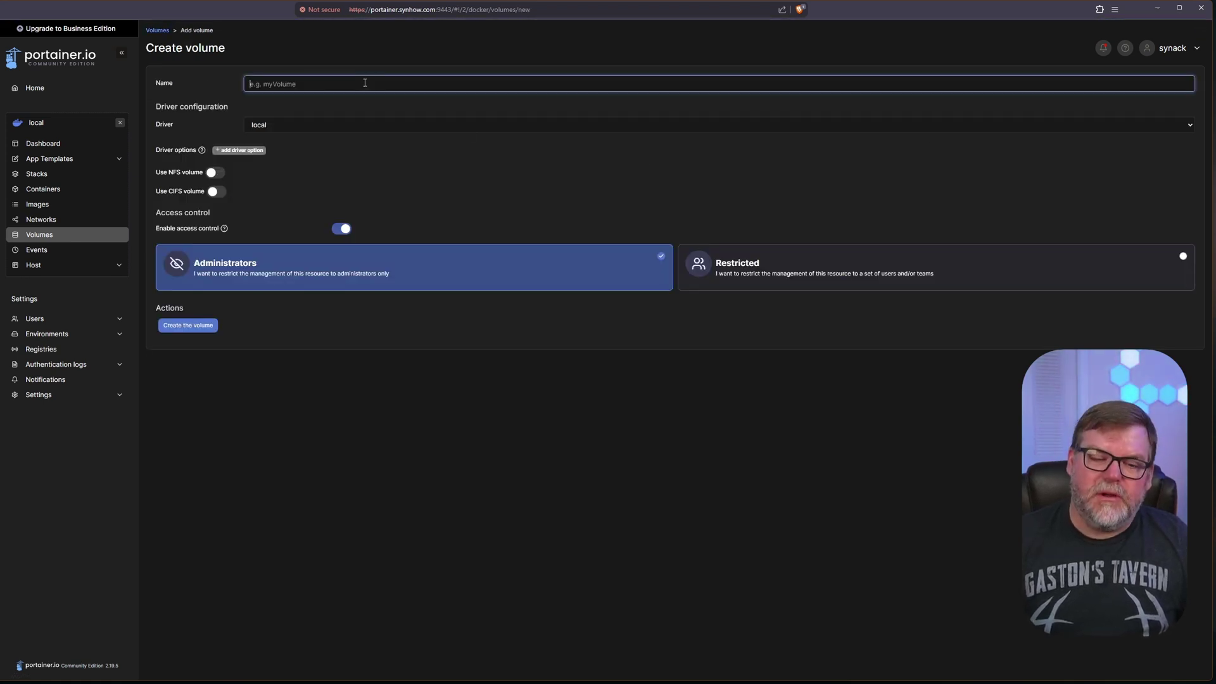
{"action": "type", "text": "privatebin_cfg"}
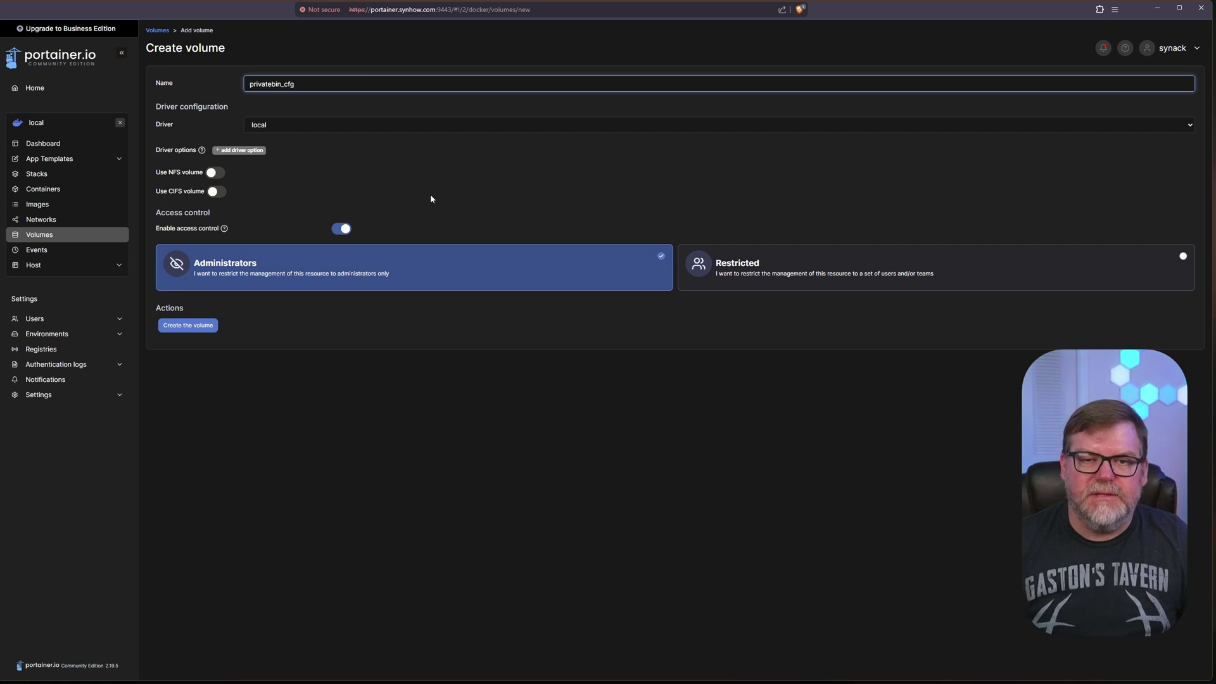
{"action": "left_click", "coordinate": [180, 328]}
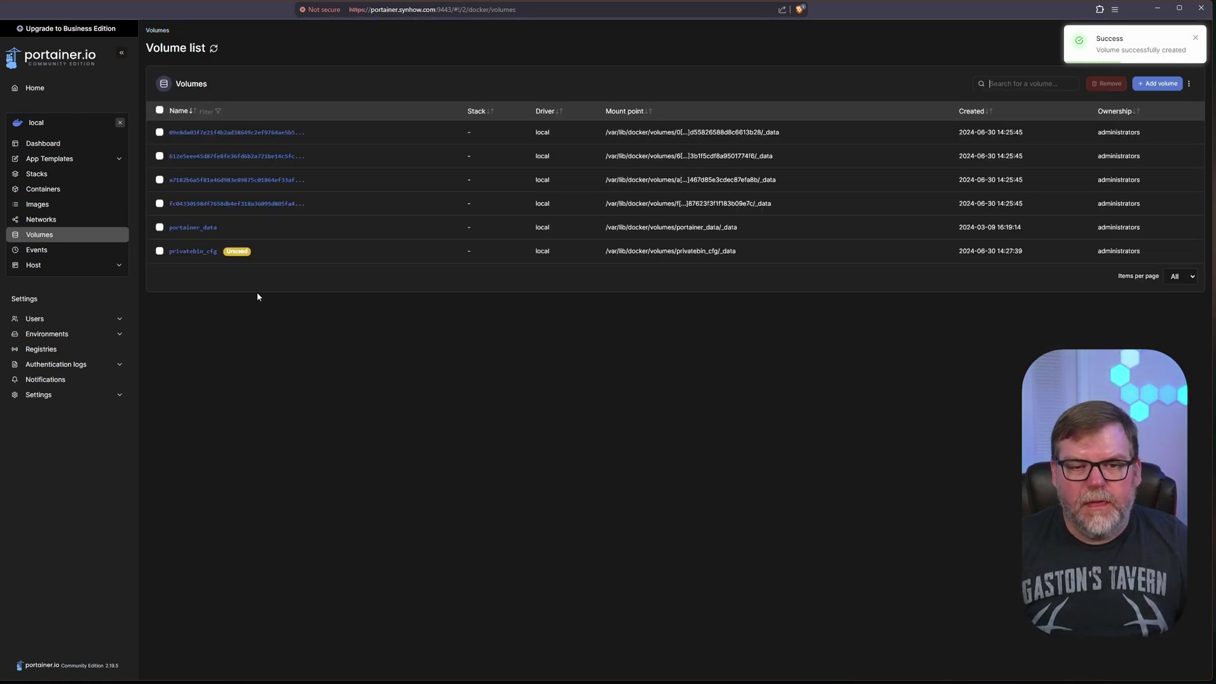
Review the privatebin container's volumes and connected networks, and open the container for duplicating or editing.
{"action": "left_click", "coordinate": [49, 194]}
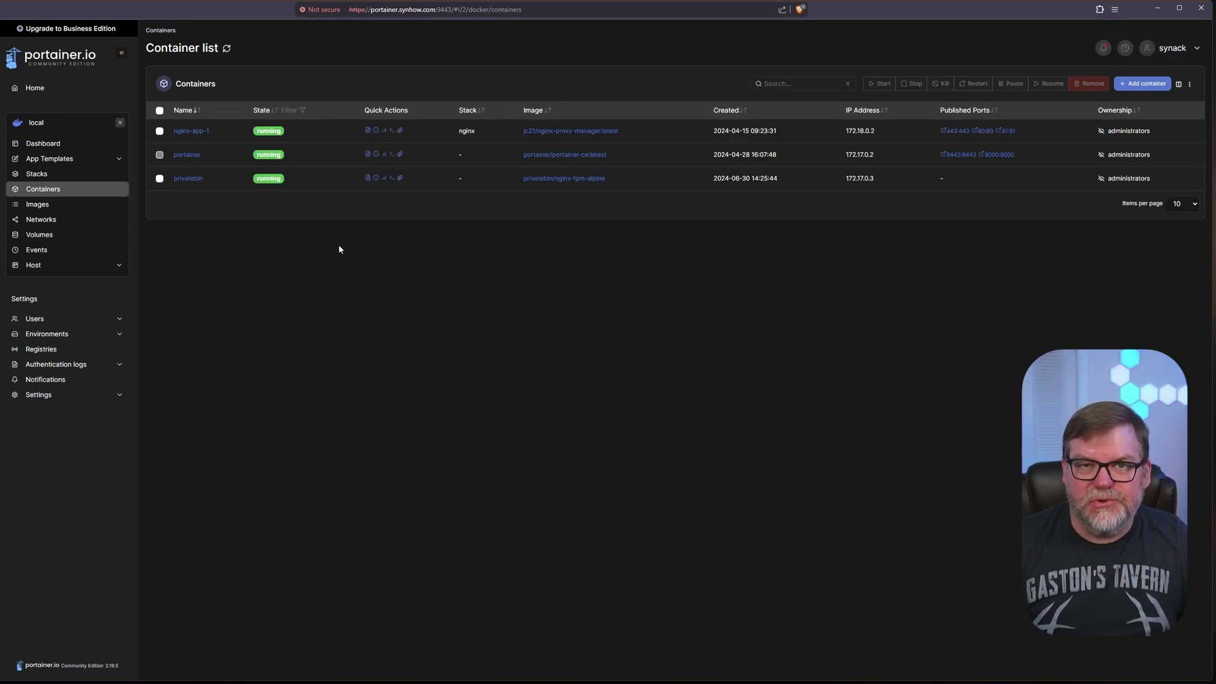
{"action": "left_click", "coordinate": [186, 177]}
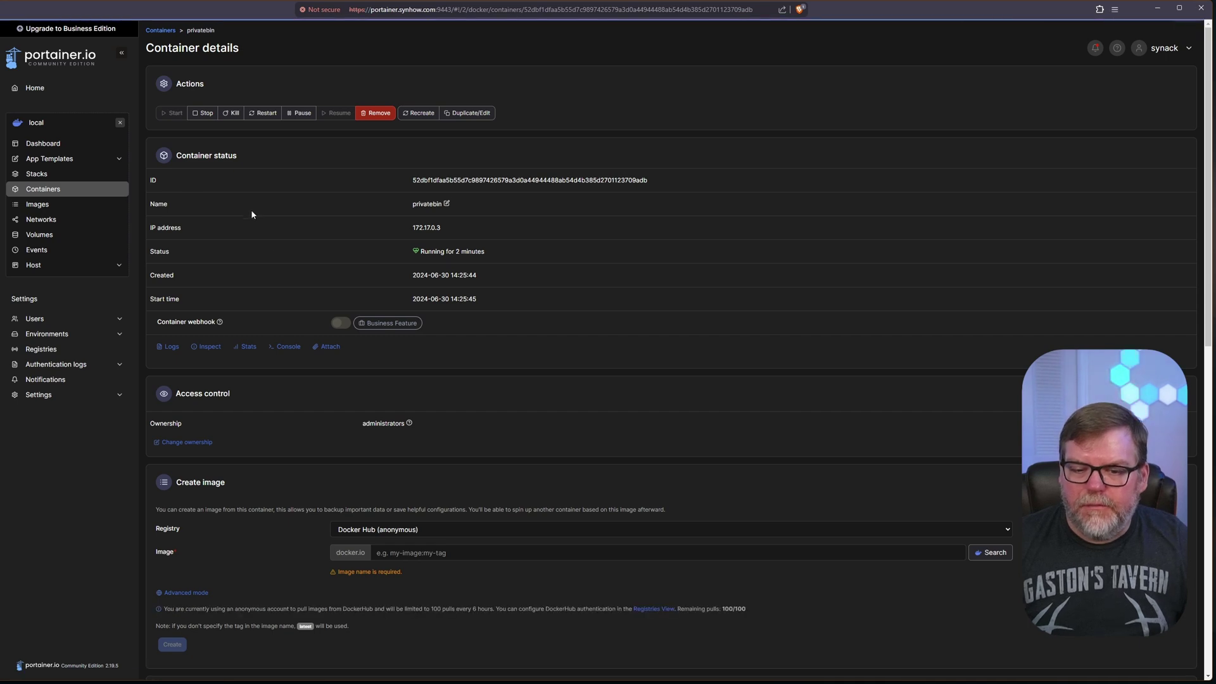
{"action": "scroll", "coordinate": [386, 438], "scroll_direction": "down", "scroll_amount": 10}
{"action": "scroll", "coordinate": [386, 439], "scroll_direction": "down", "scroll_amount": 1}
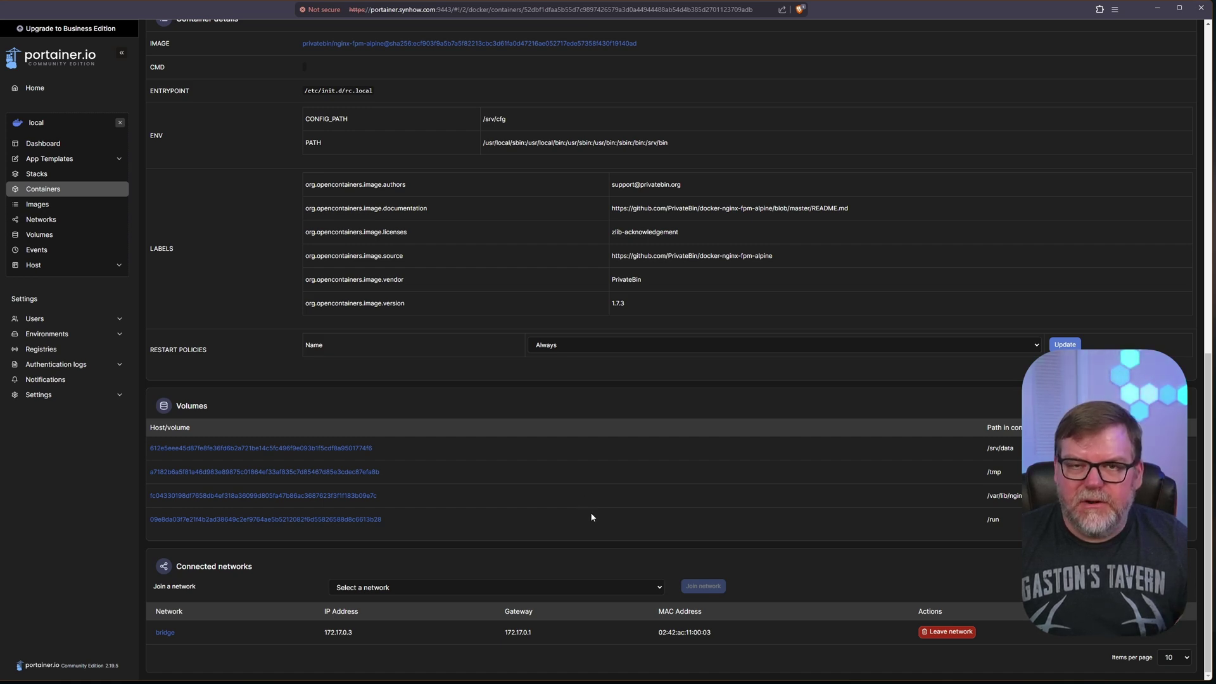
{"action": "scroll", "coordinate": [591, 517], "scroll_direction": "up", "scroll_amount": 10}
{"action": "scroll", "coordinate": [582, 510], "scroll_direction": "up", "scroll_amount": 2}
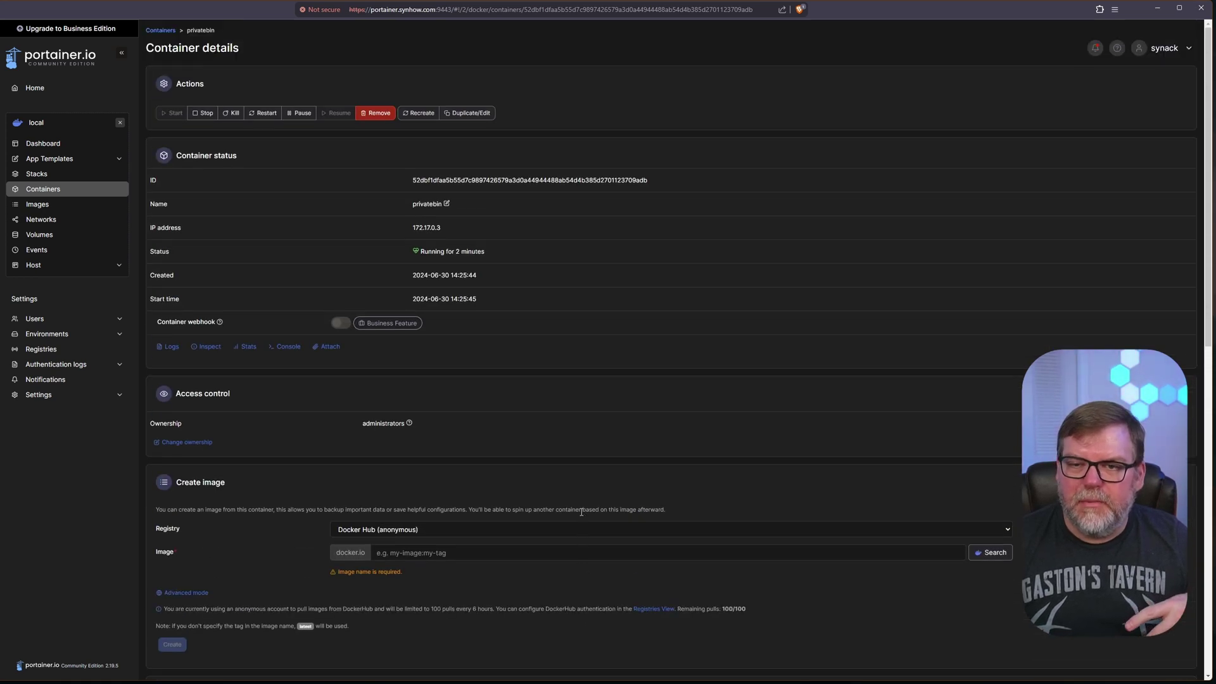
{"action": "left_click", "coordinate": [463, 114]}
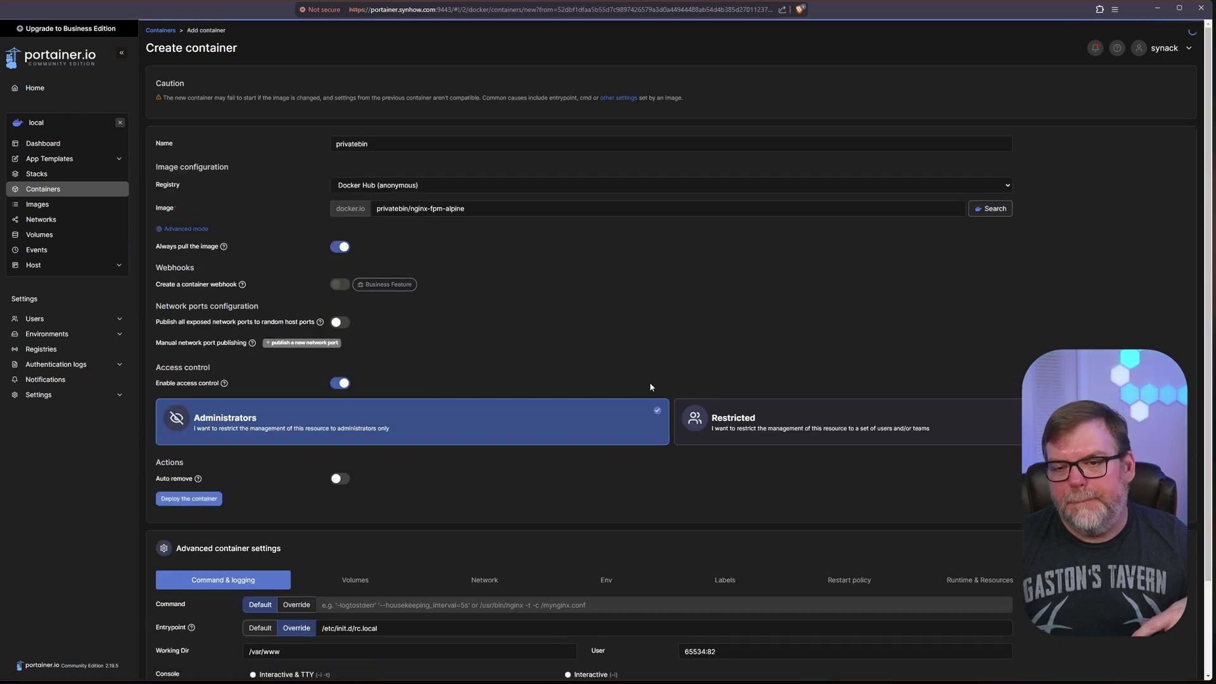
Add a volume mapping to the privatebin container from the path /srv/cfg to the volume privatebin_cfg.
{"action": "scroll", "coordinate": [516, 520], "scroll_direction": "down", "scroll_amount": 3}
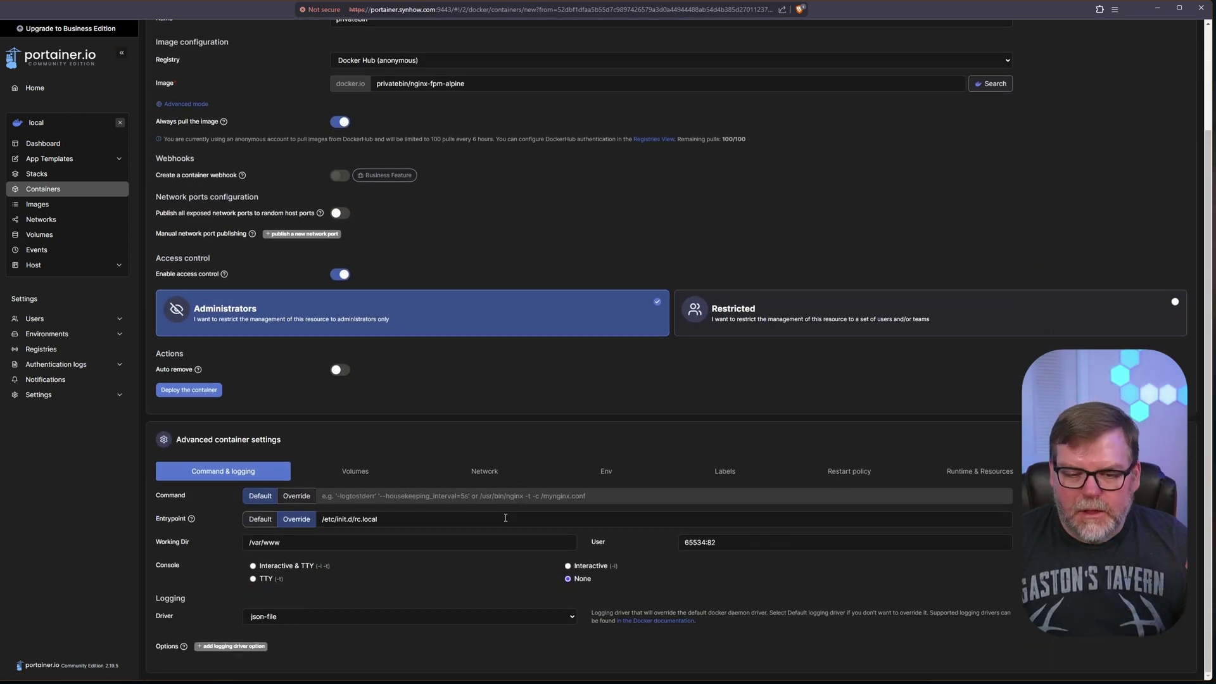
{"action": "left_click", "coordinate": [364, 479]}
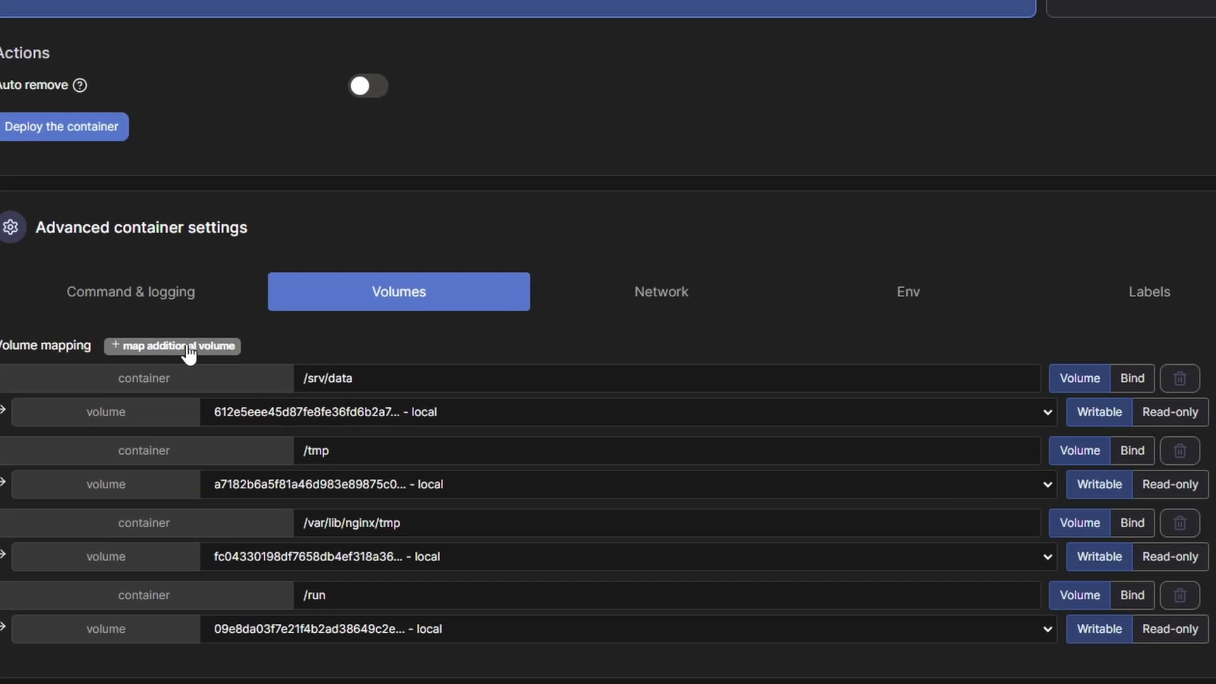
{"action": "left_click", "coordinate": [226, 447]}
{"action": "scroll", "coordinate": [525, 652], "scroll_direction": "down", "scroll_amount": 2}
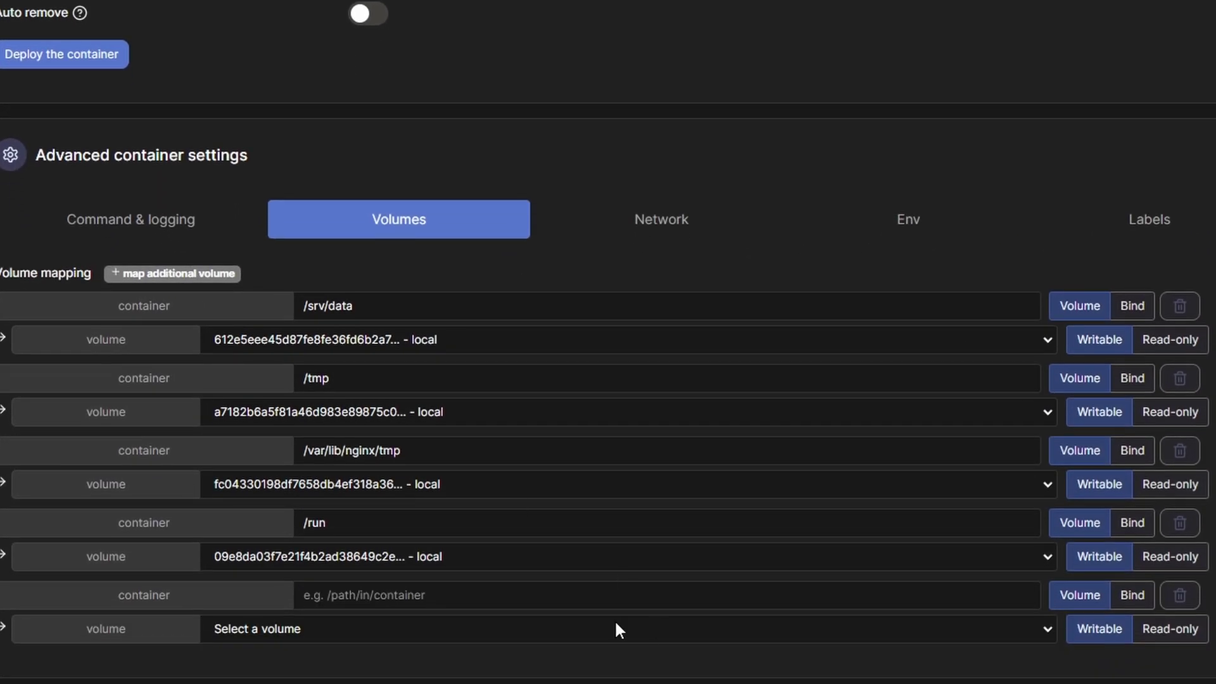
{"action": "left_click", "coordinate": [480, 598]}
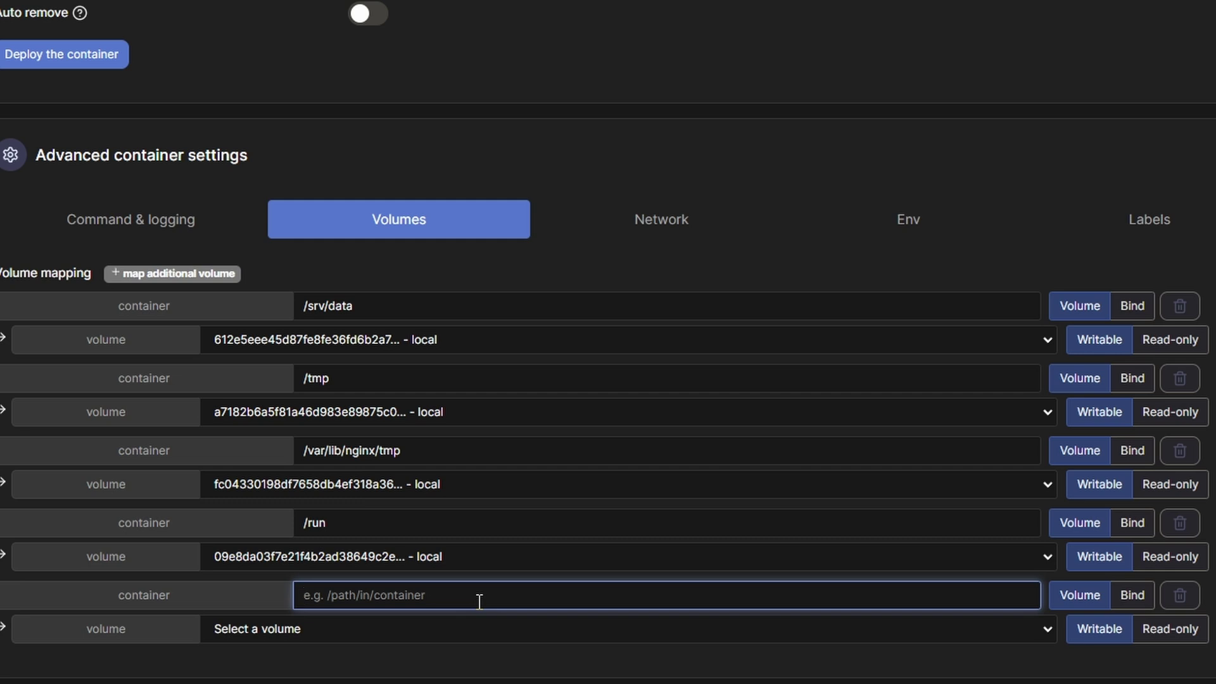
{"action": "type", "text": "/srv/"}
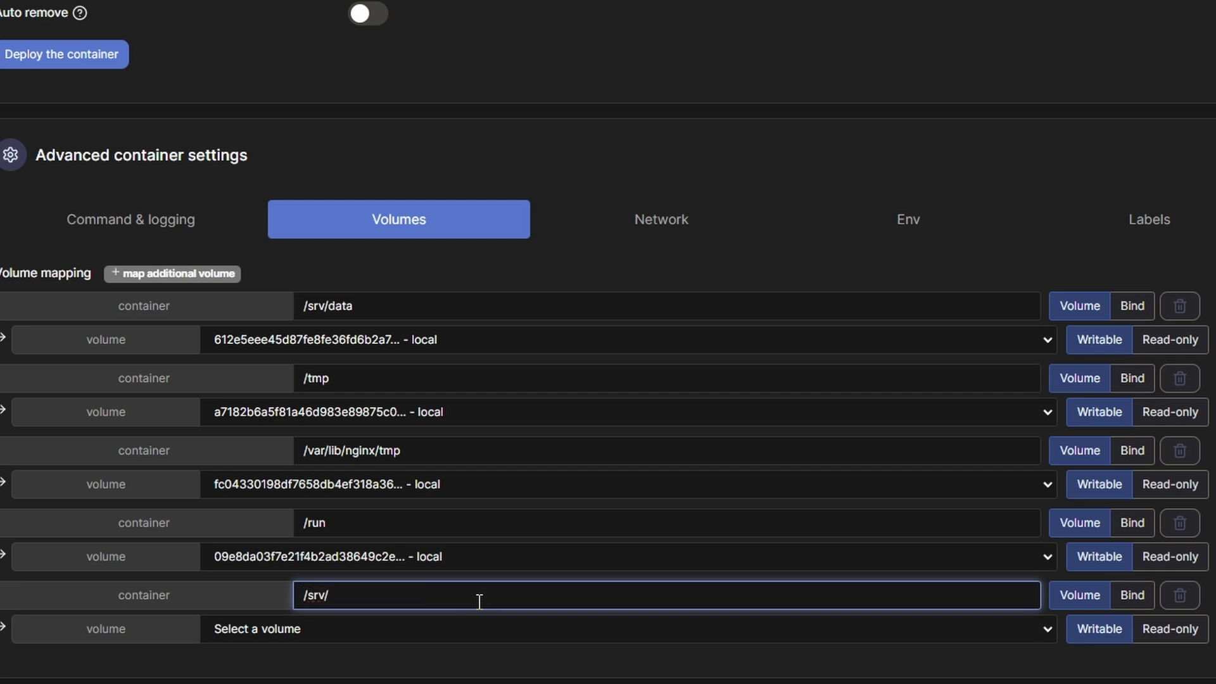
{"action": "type", "text": "cfg"}
{"action": "left_click", "coordinate": [286, 629]}
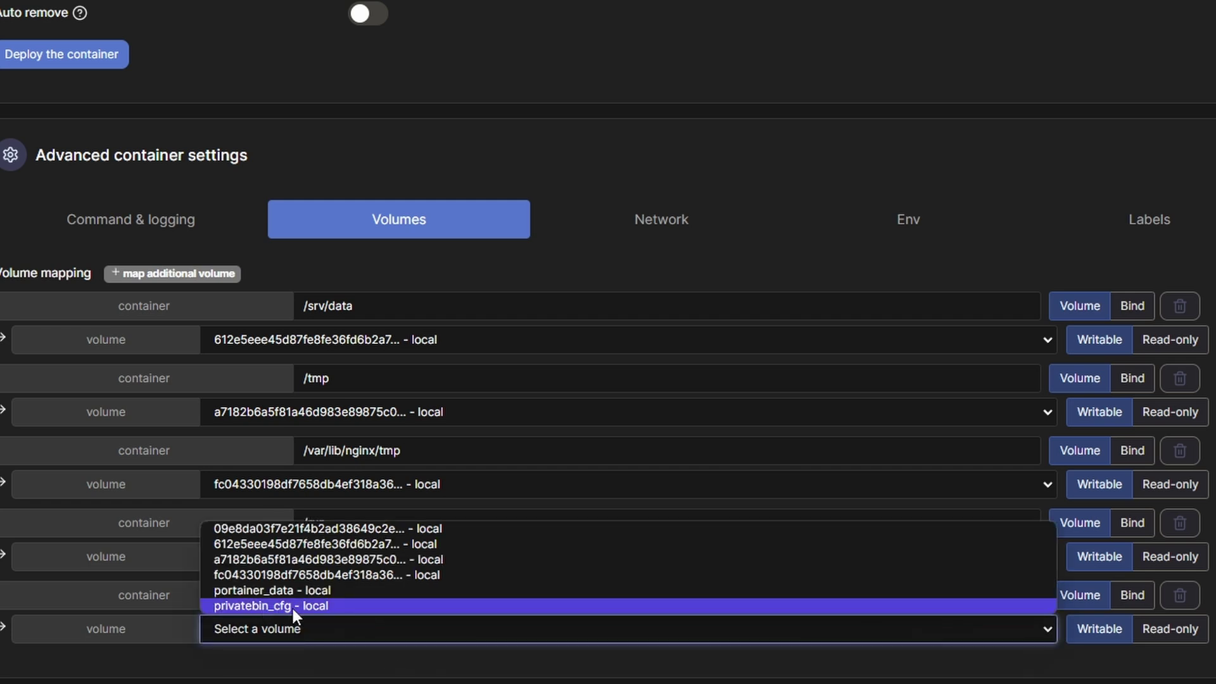
{"action": "left_click", "coordinate": [291, 605]}
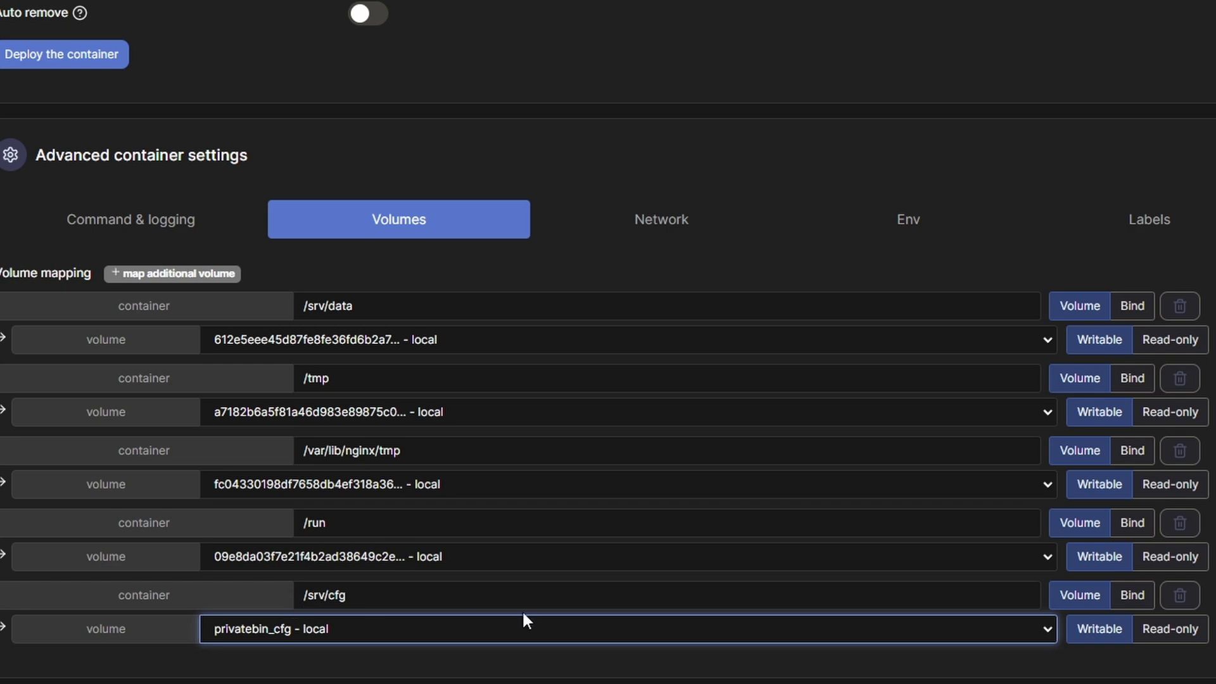
Set the container's network to privatebin and deploy it, replacing the existing container of the same name.
{"action": "left_click", "coordinate": [627, 240]}
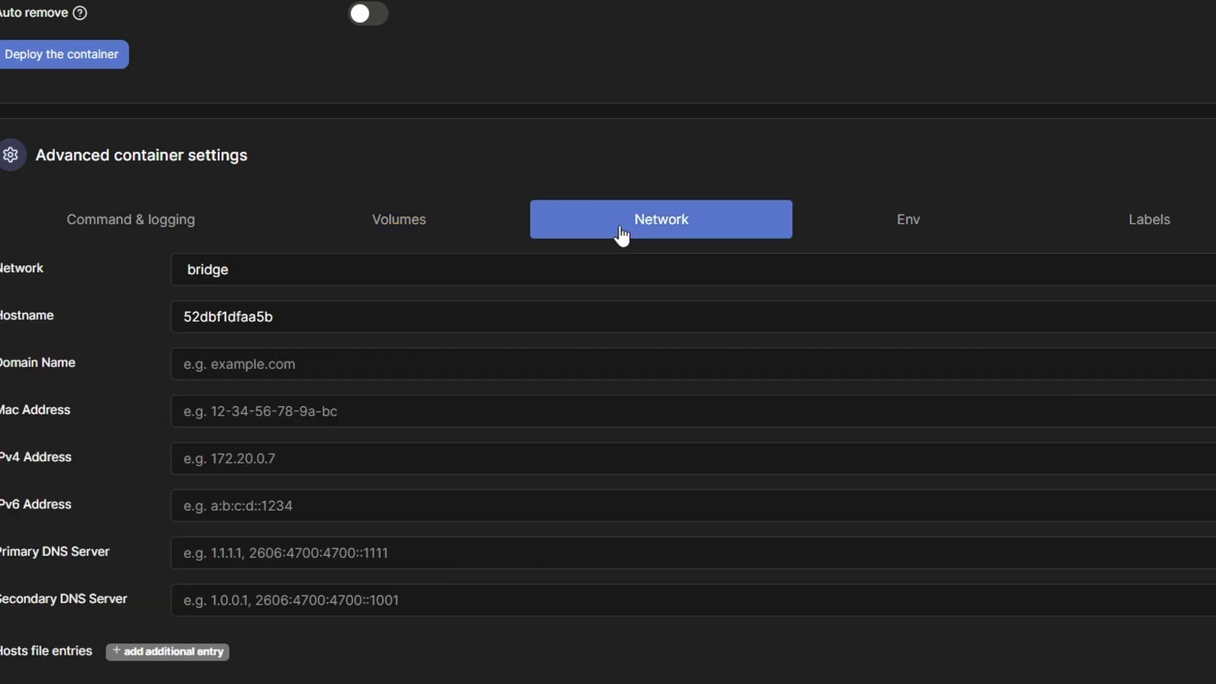
{"action": "left_click", "coordinate": [239, 273]}
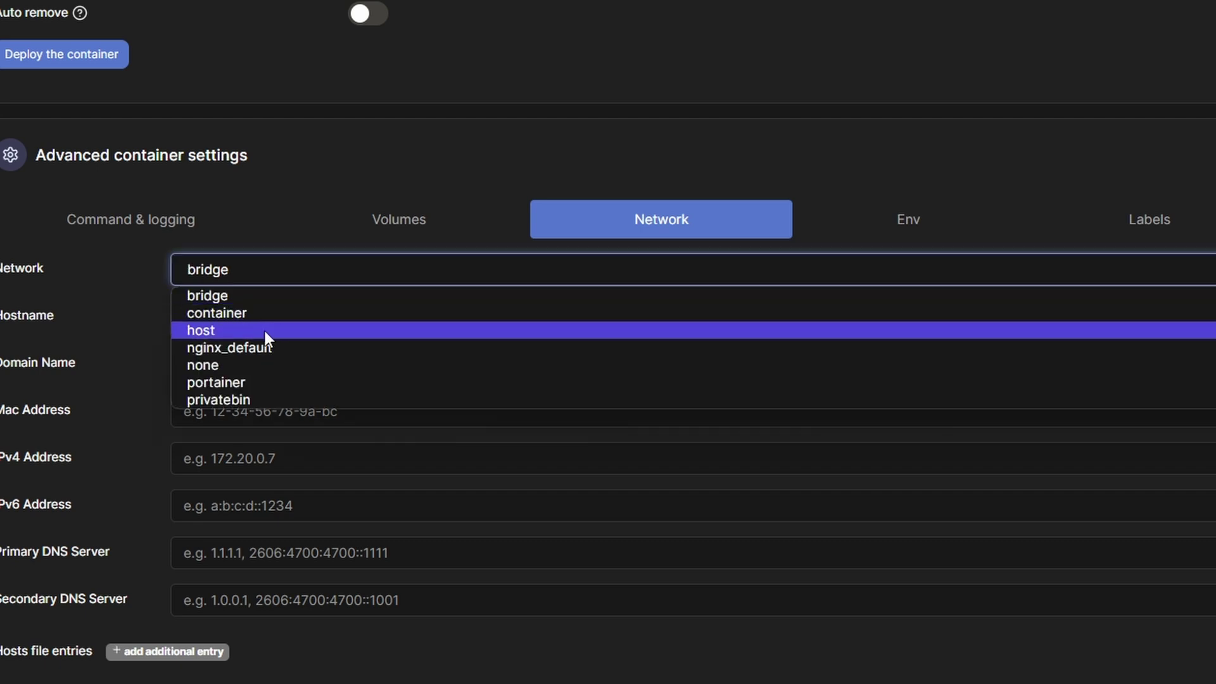
{"action": "left_click", "coordinate": [238, 400]}
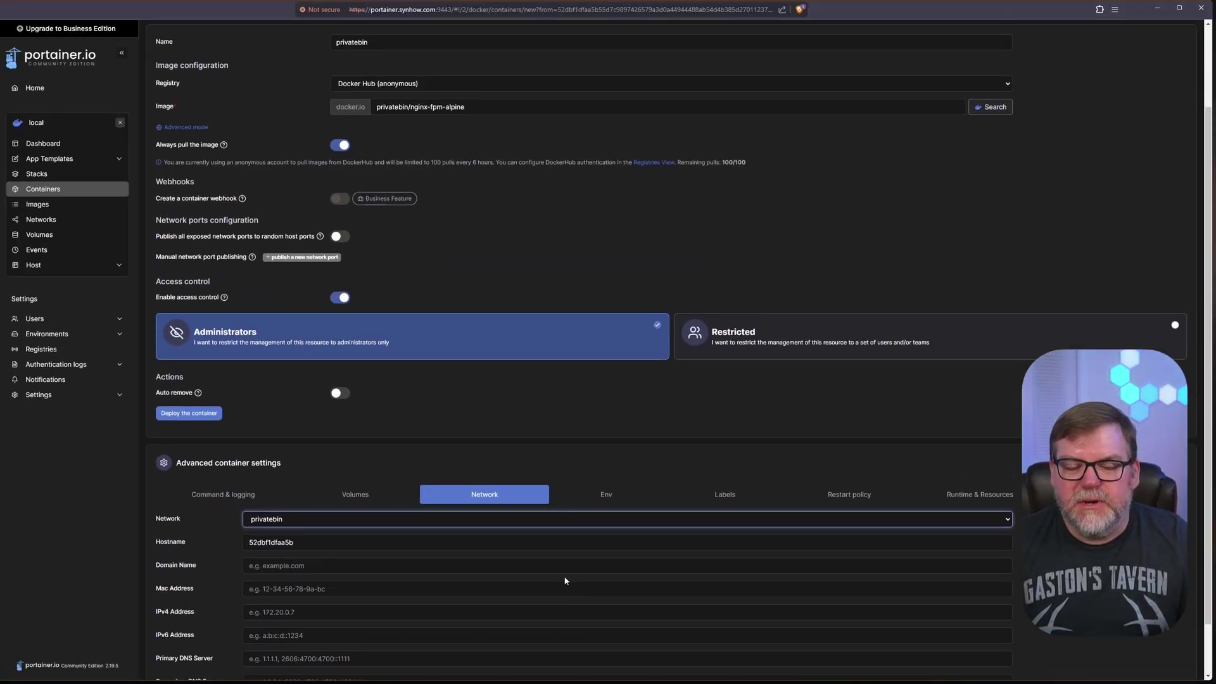
{"action": "left_click", "coordinate": [194, 414]}
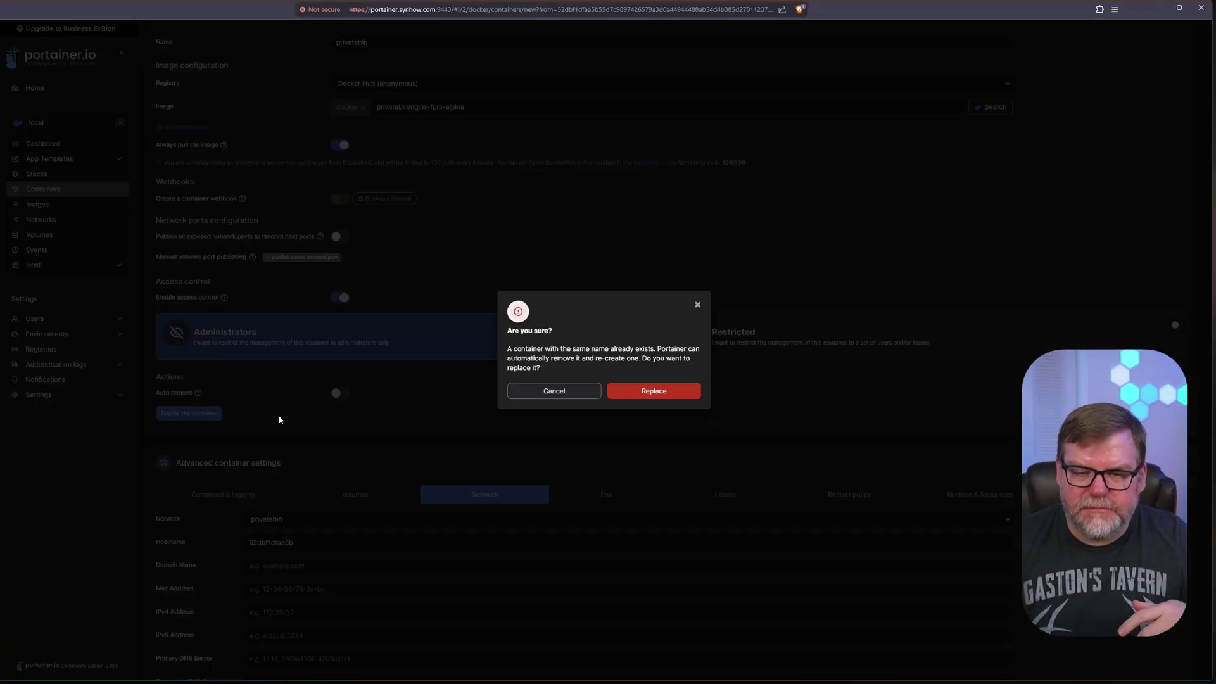
{"action": "left_click", "coordinate": [647, 390]}
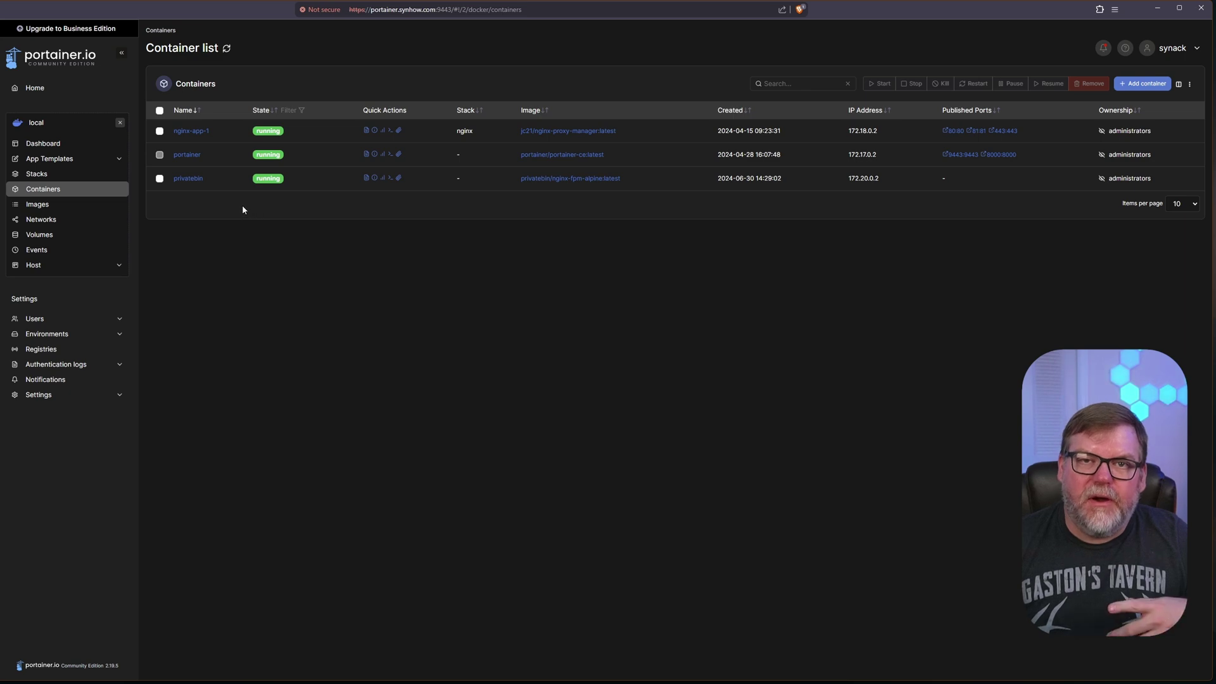
Check the redeployed privatebin container's volumes and network, and look up the mount path of the privatebin_cfg volume.
{"action": "left_click", "coordinate": [188, 179]}
{"action": "scroll", "coordinate": [349, 535], "scroll_direction": "down", "scroll_amount": 2}
{"action": "scroll", "coordinate": [348, 535], "scroll_direction": "down", "scroll_amount": 7}
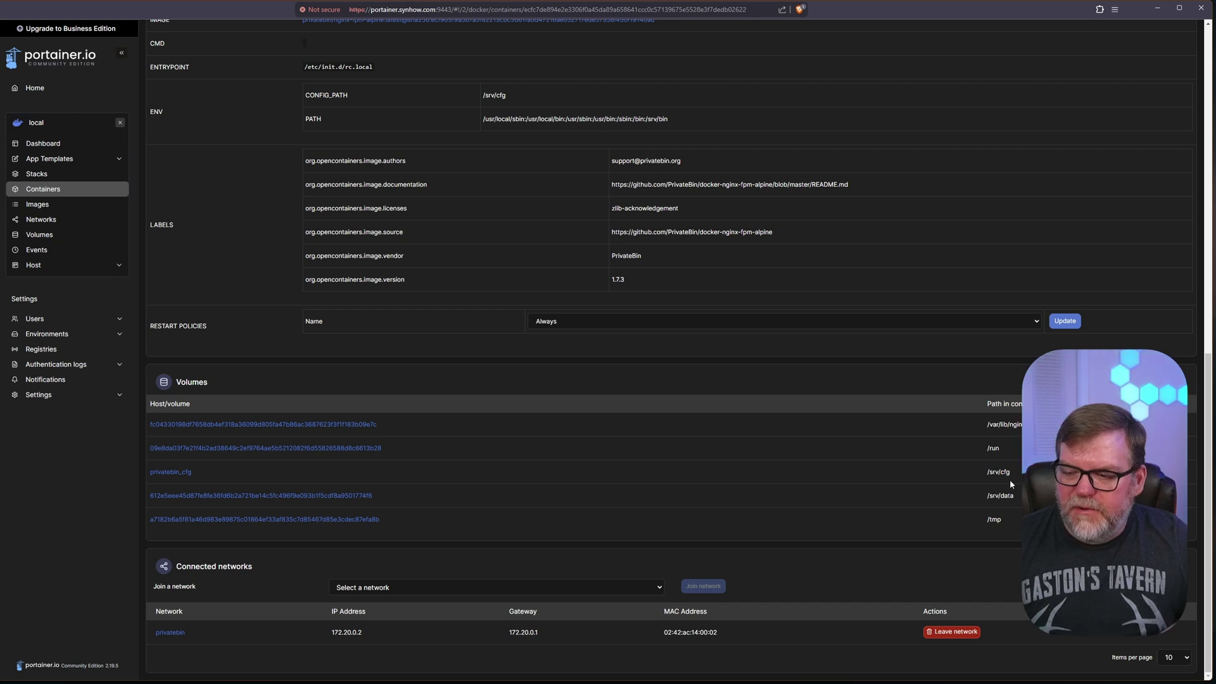
{"action": "left_click", "coordinate": [171, 474]}
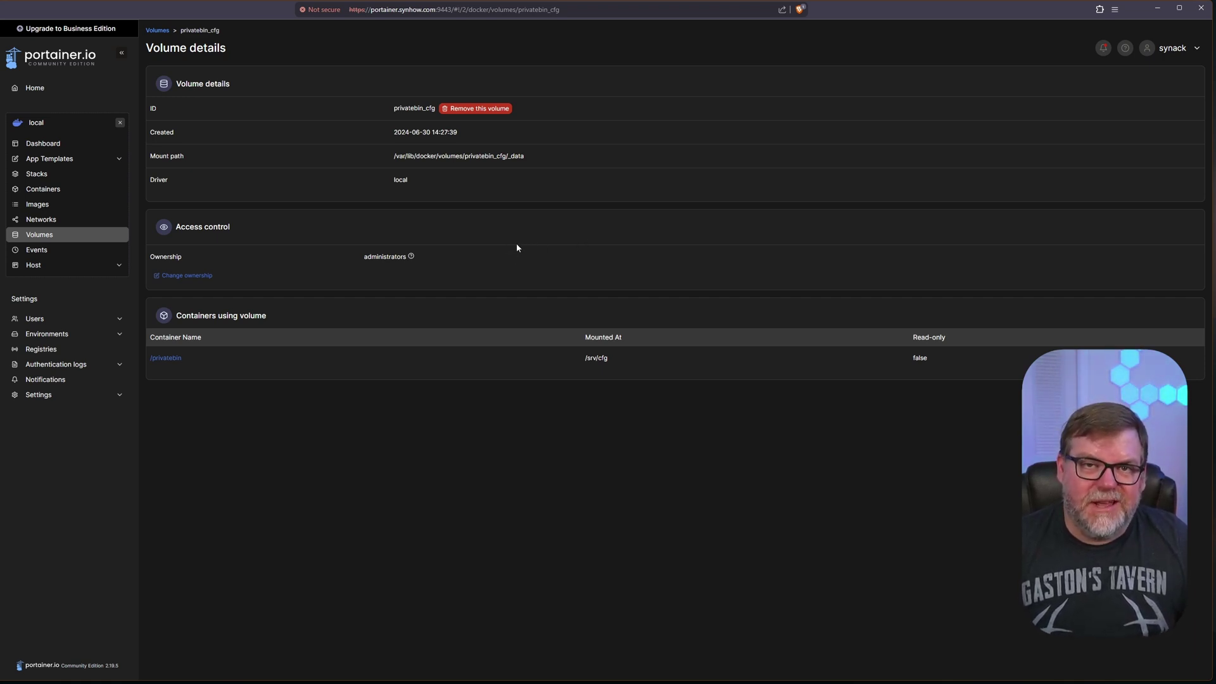
Switch to the server's terminal and open a root shell with sudo su.
{"action": "key", "text": "alt+Tab"}
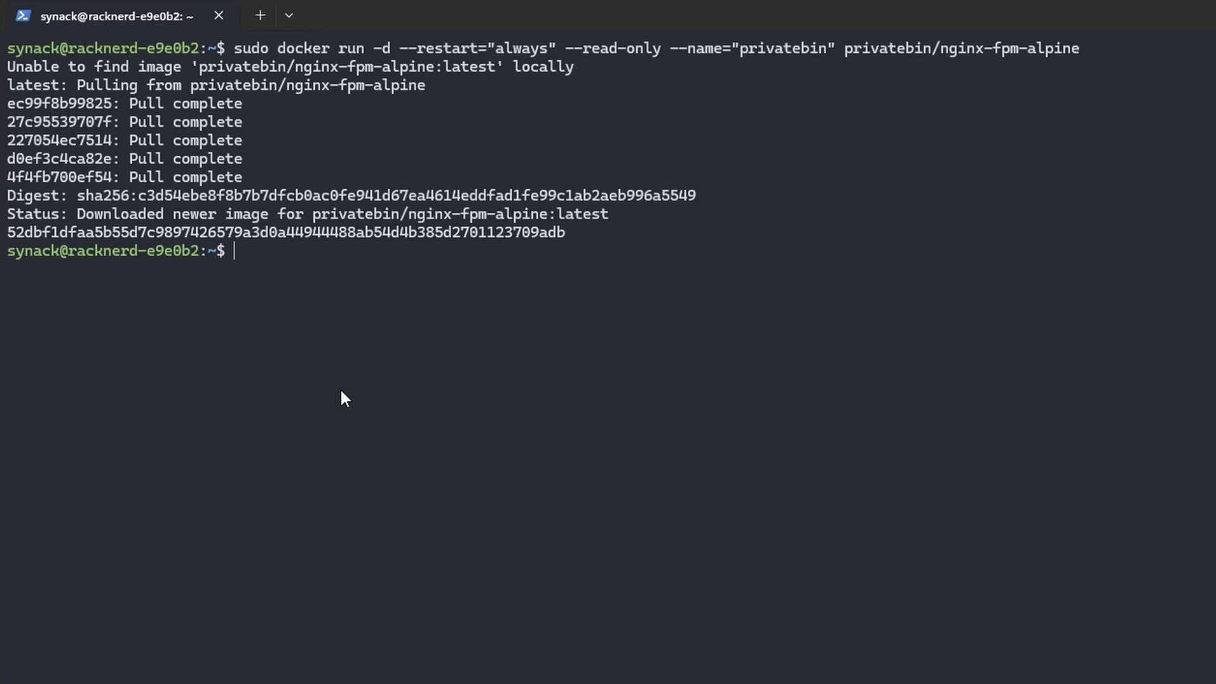
{"action": "type", "text": "sudo su"}
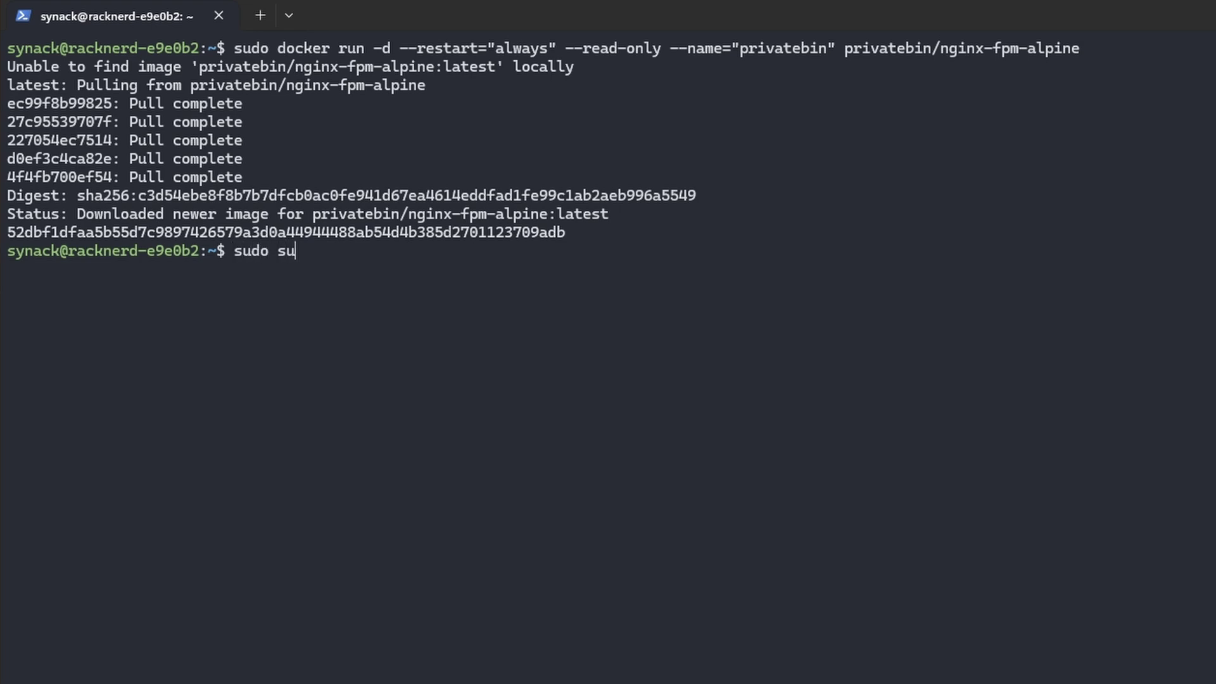
{"action": "key", "text": "Return"}
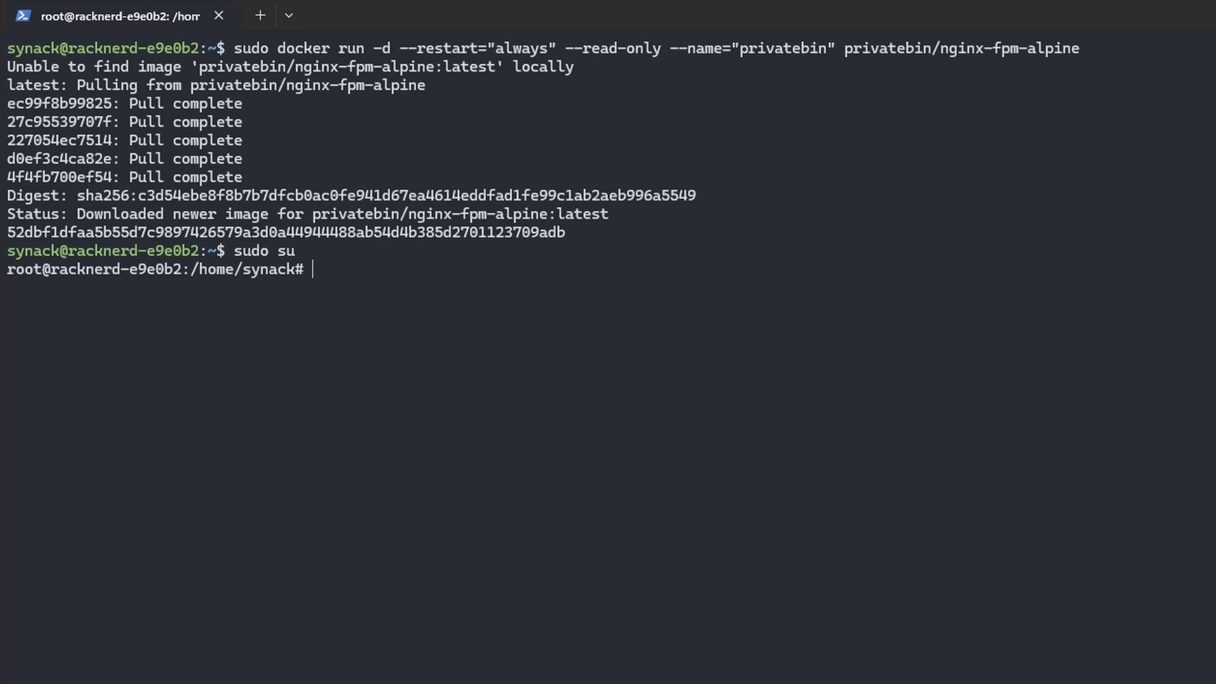
Change to the directory /var/lib/docker/volumes/privatebin_cfg/_data/ and list its contents.
{"action": "type", "text": "cd /var/lib/doc"}
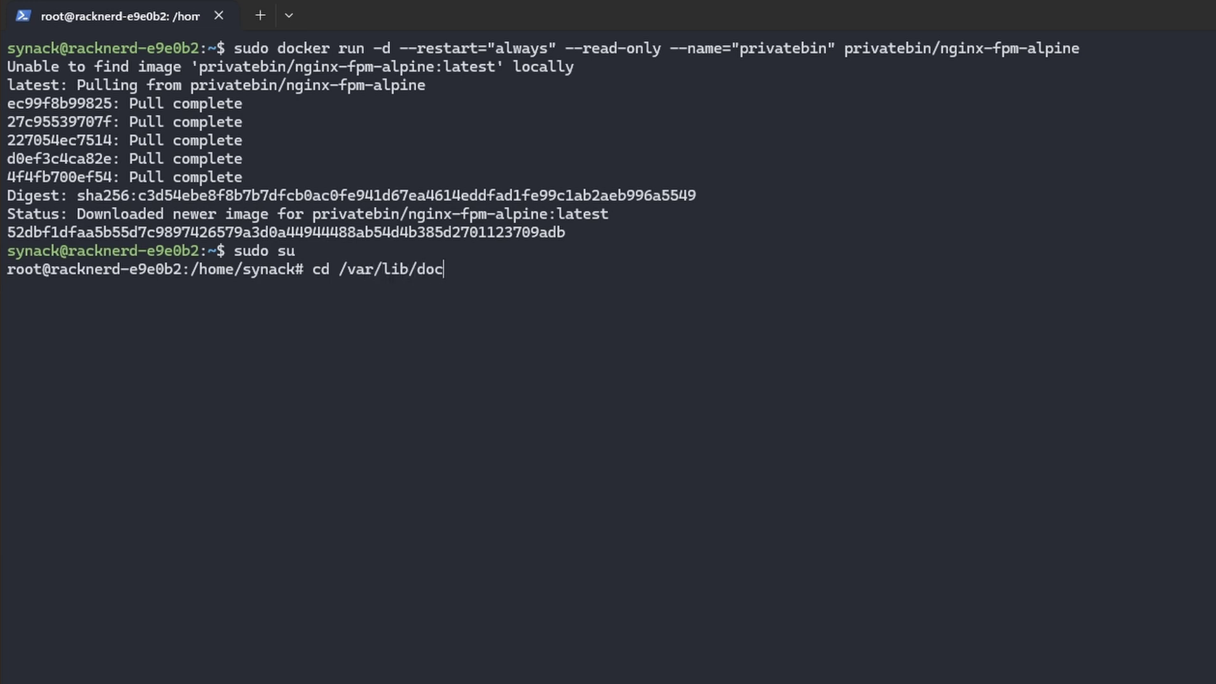
{"action": "key", "text": "Tab"}
{"action": "key", "text": "BackSpace"}
{"action": "type", "text": "/volu"}
{"action": "key", "text": "Tab"}
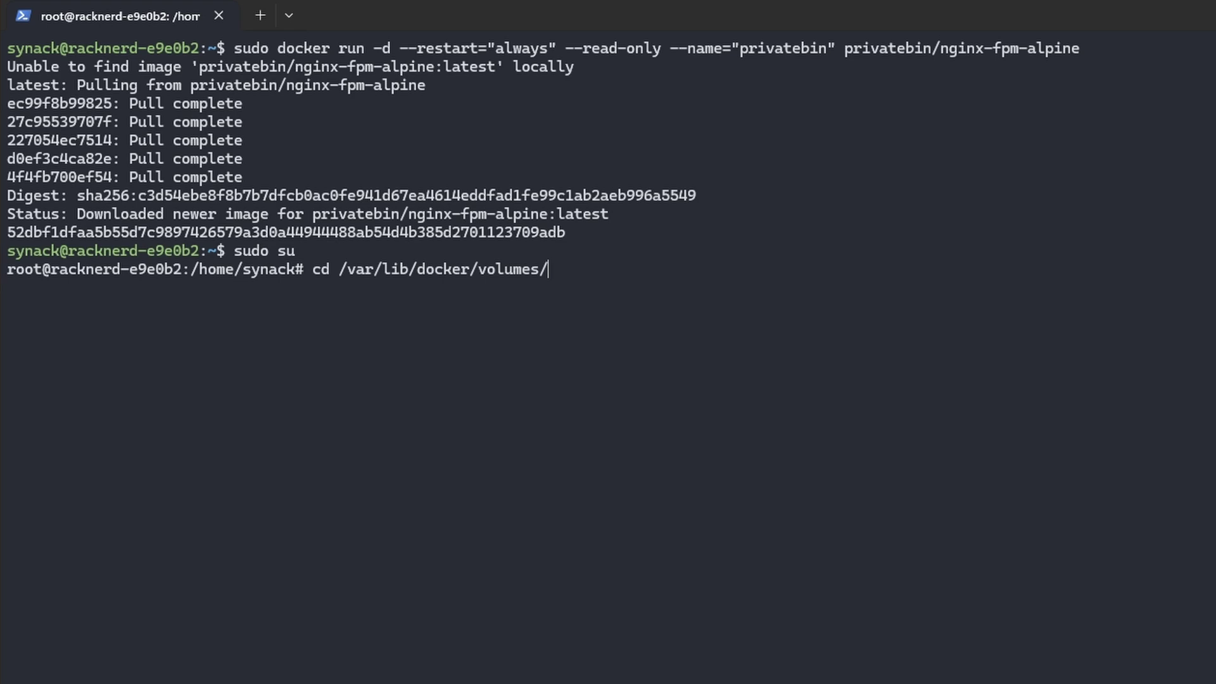
{"action": "type", "text": "pri"}
{"action": "key", "text": "Tab"}
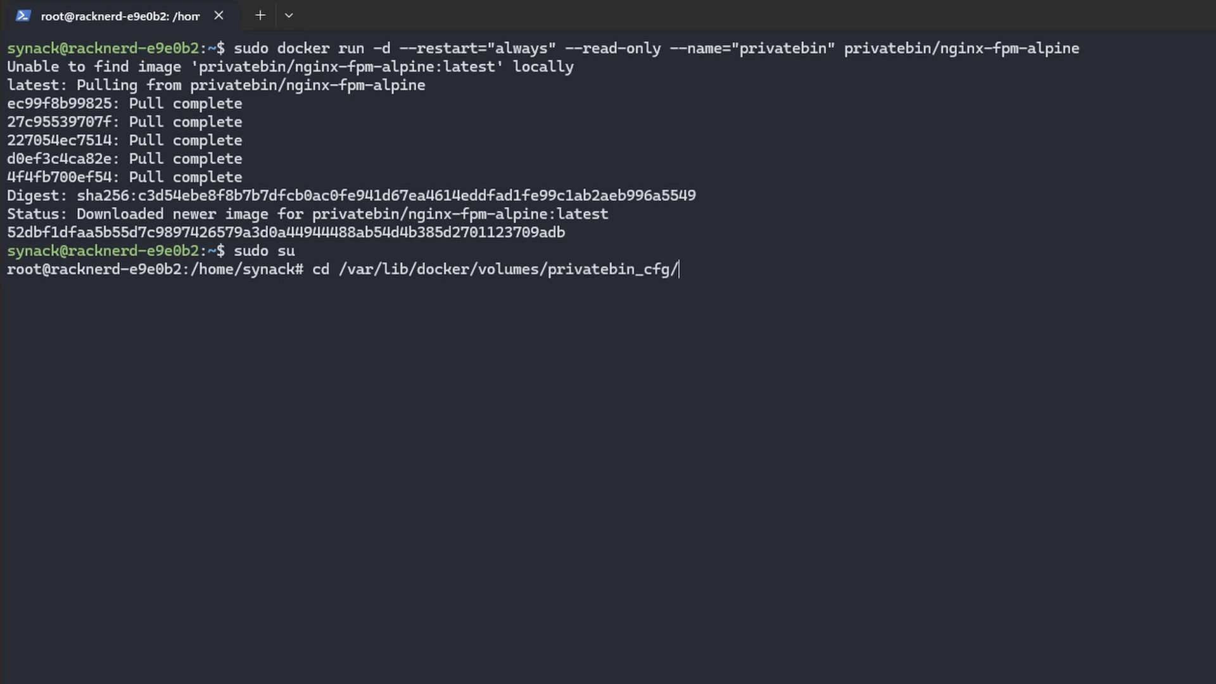
{"action": "type", "text": "_"}
{"action": "key", "text": "Tab"}
{"action": "key", "text": "Return"}
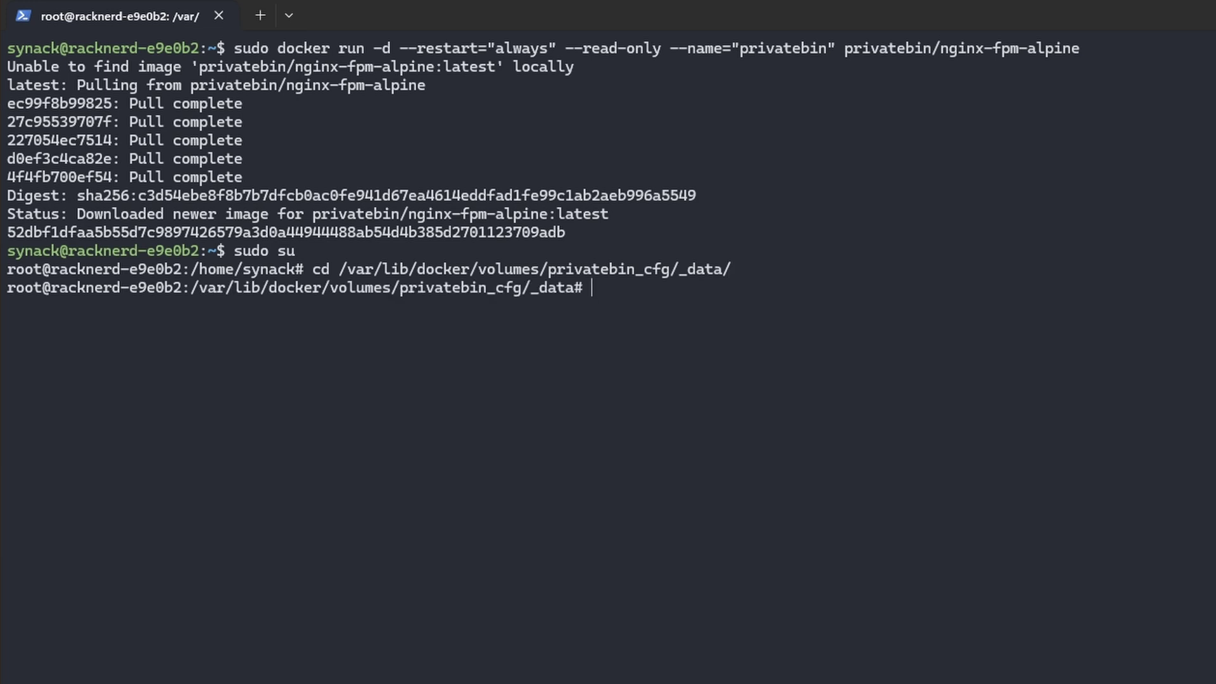
{"action": "type", "text": "ls"}
{"action": "key", "text": "Return"}
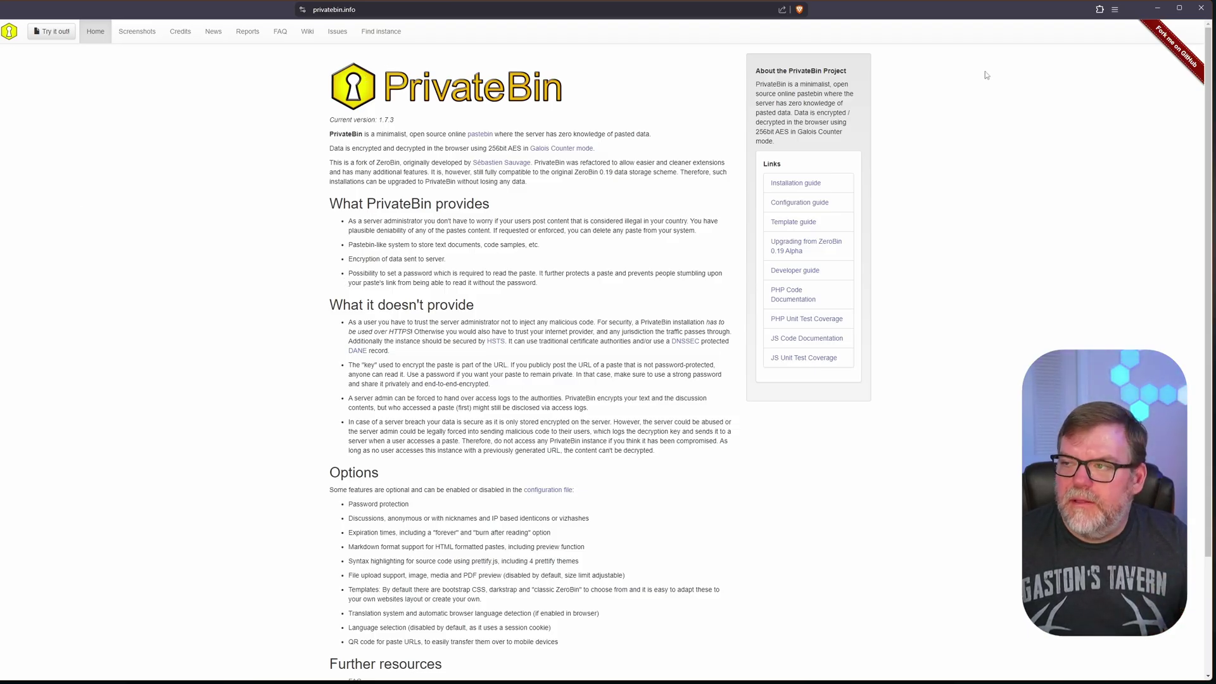
From the PrivateBin website, go to the GitHub repository, open cfg/conf.sample.php in raw view and copy its URL.
{"action": "left_click", "coordinate": [1162, 49]}
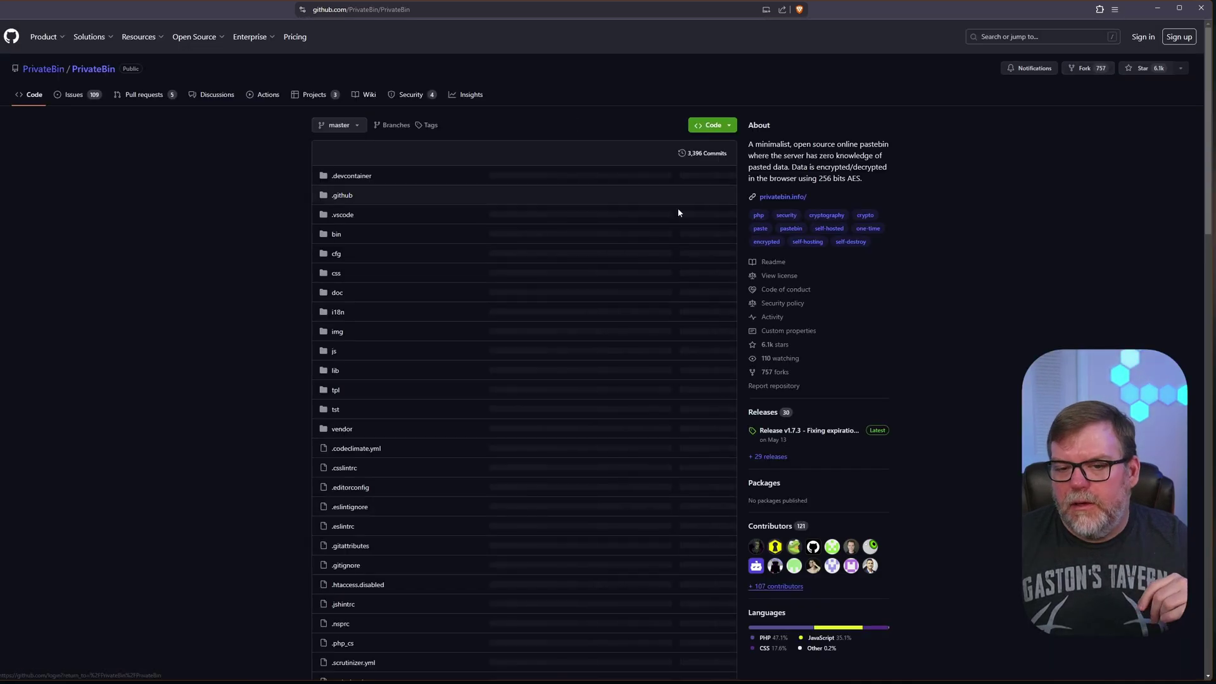
{"action": "left_click", "coordinate": [333, 254]}
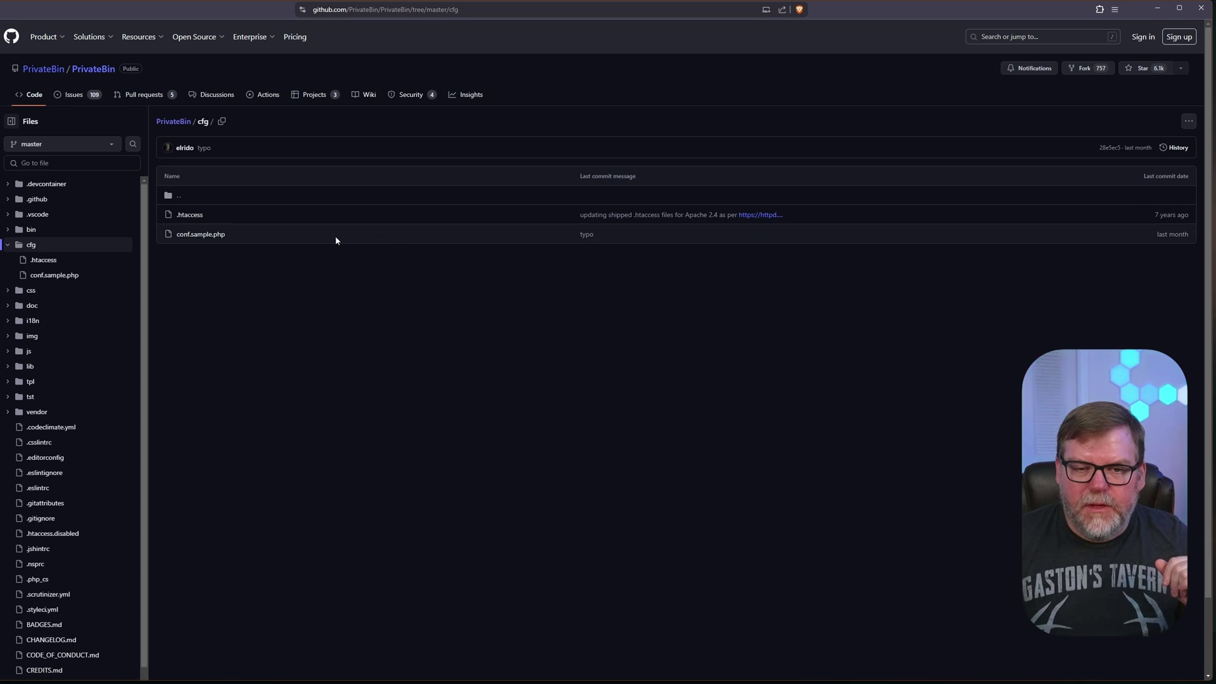
{"action": "left_click", "coordinate": [199, 235]}
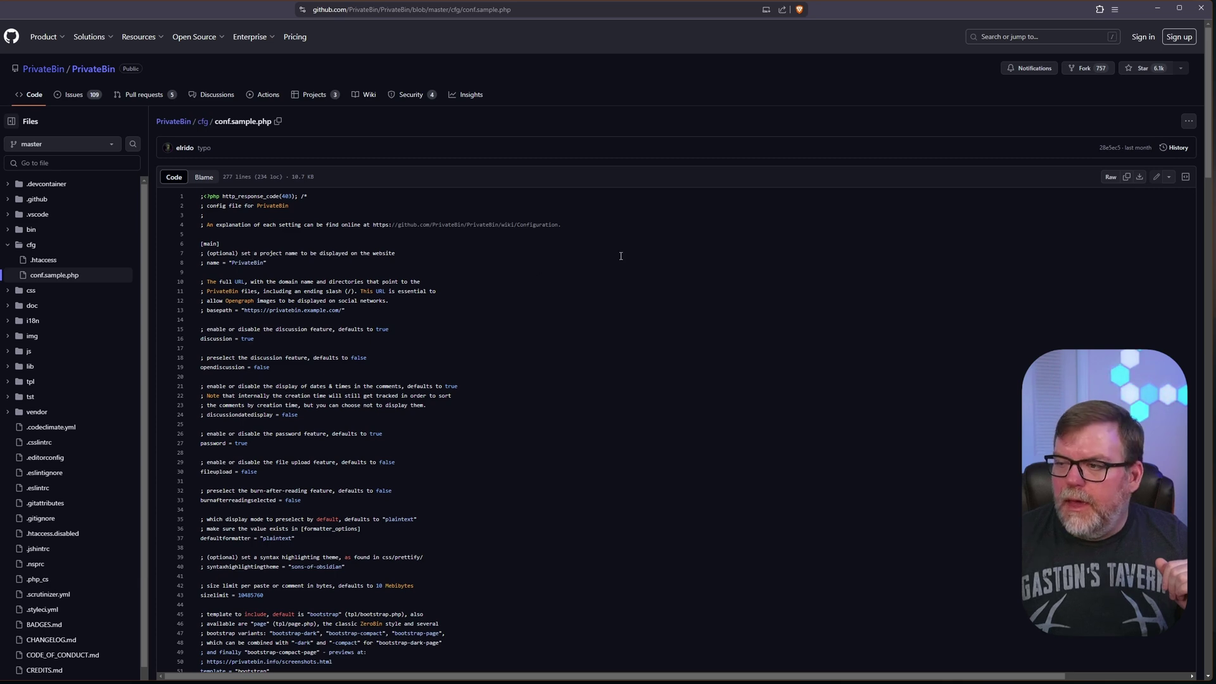
{"action": "left_click", "coordinate": [1111, 180]}
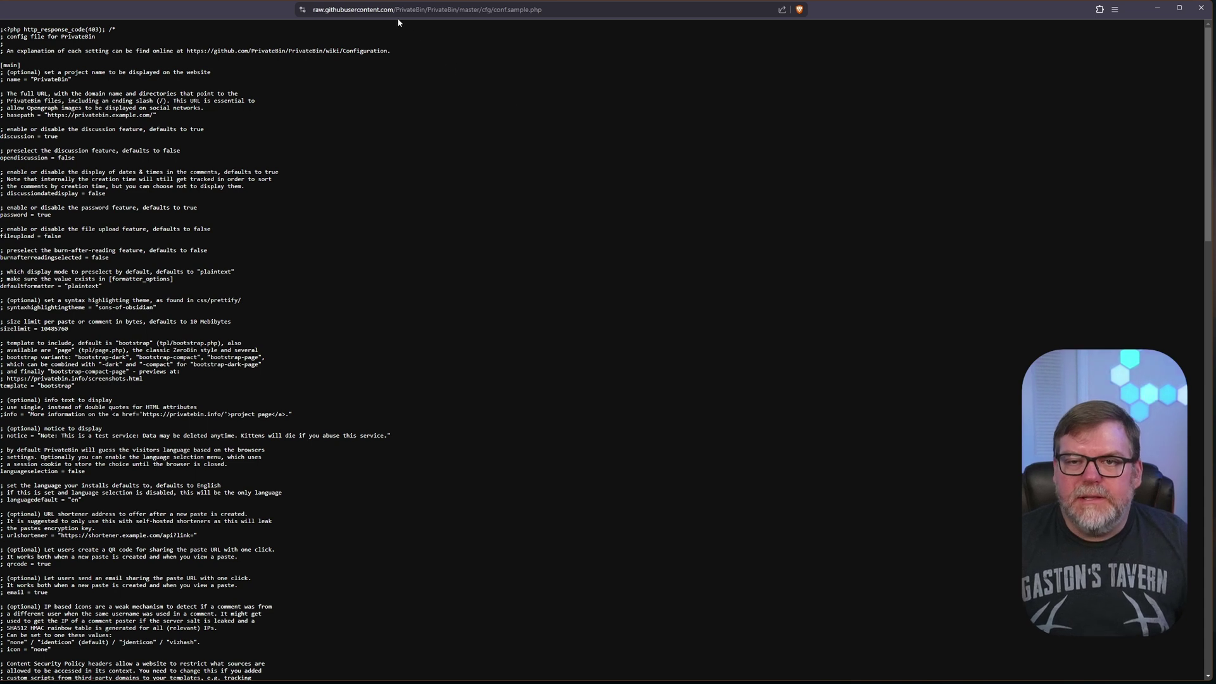
{"action": "left_click", "coordinate": [376, 10]}
{"action": "key", "text": "ctrl+c"}
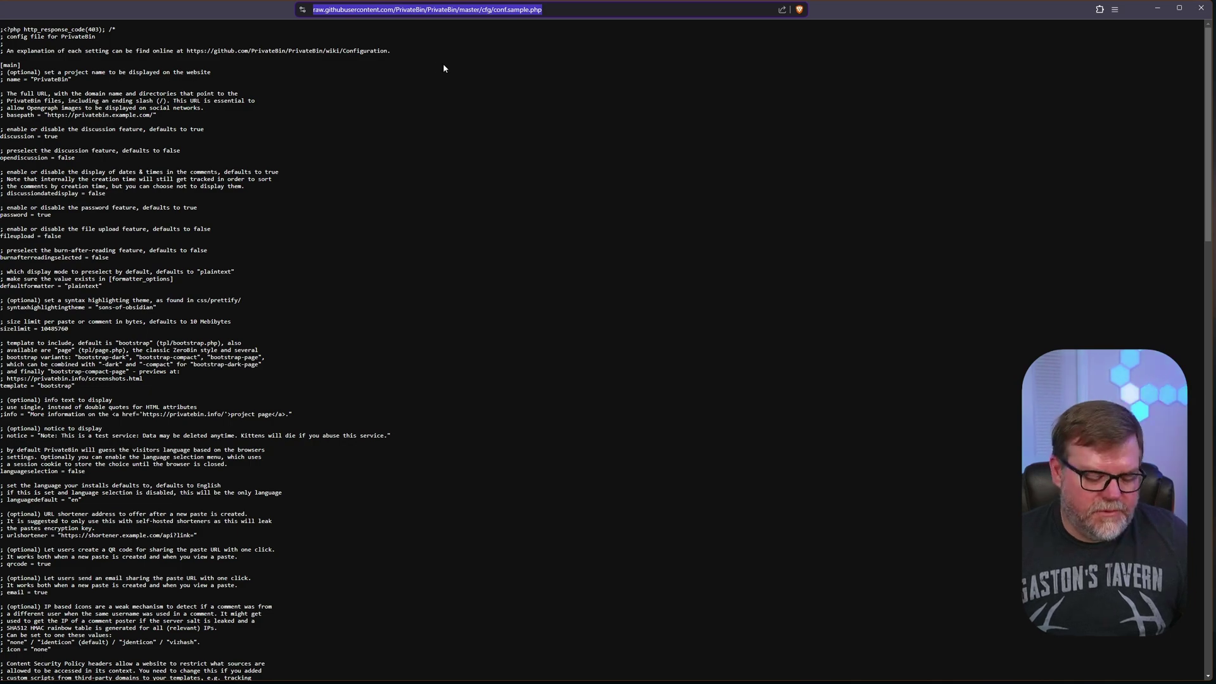
Switch to the terminal, download conf.sample.php with wget from the copied raw GitHub URL, and list the directory's files.
{"action": "key", "text": "alt+Tab"}
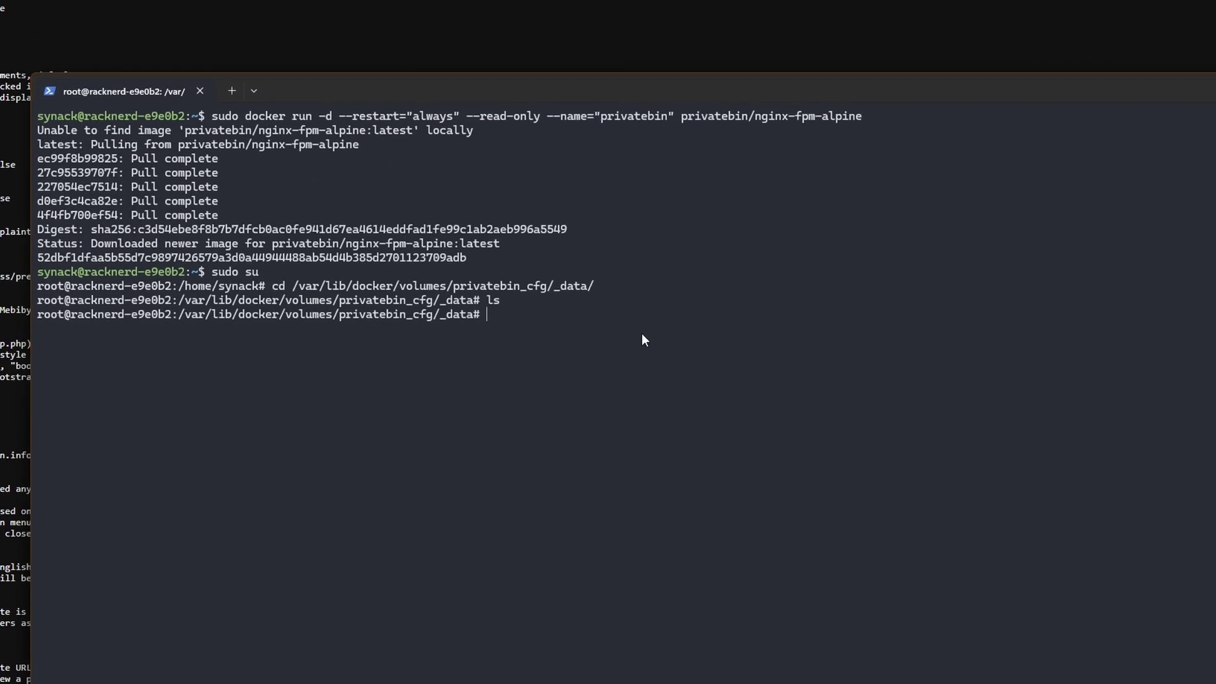
{"action": "type", "text": "wget"}
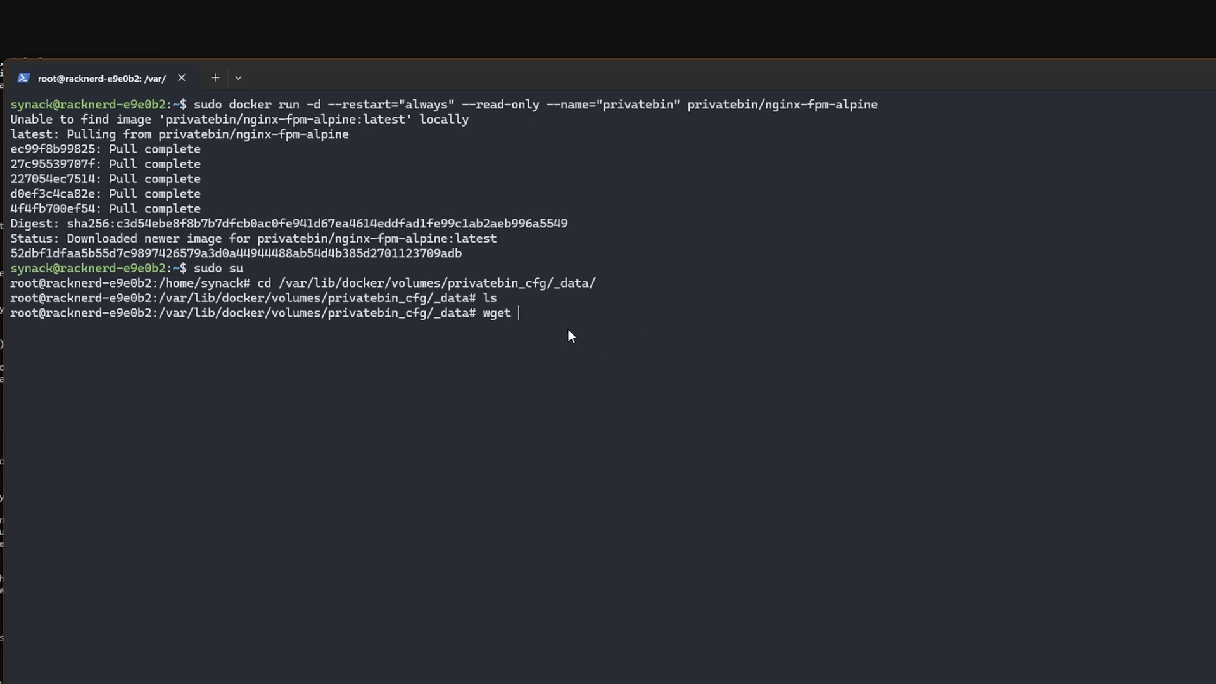
{"action": "key", "text": "ctrl+v"}
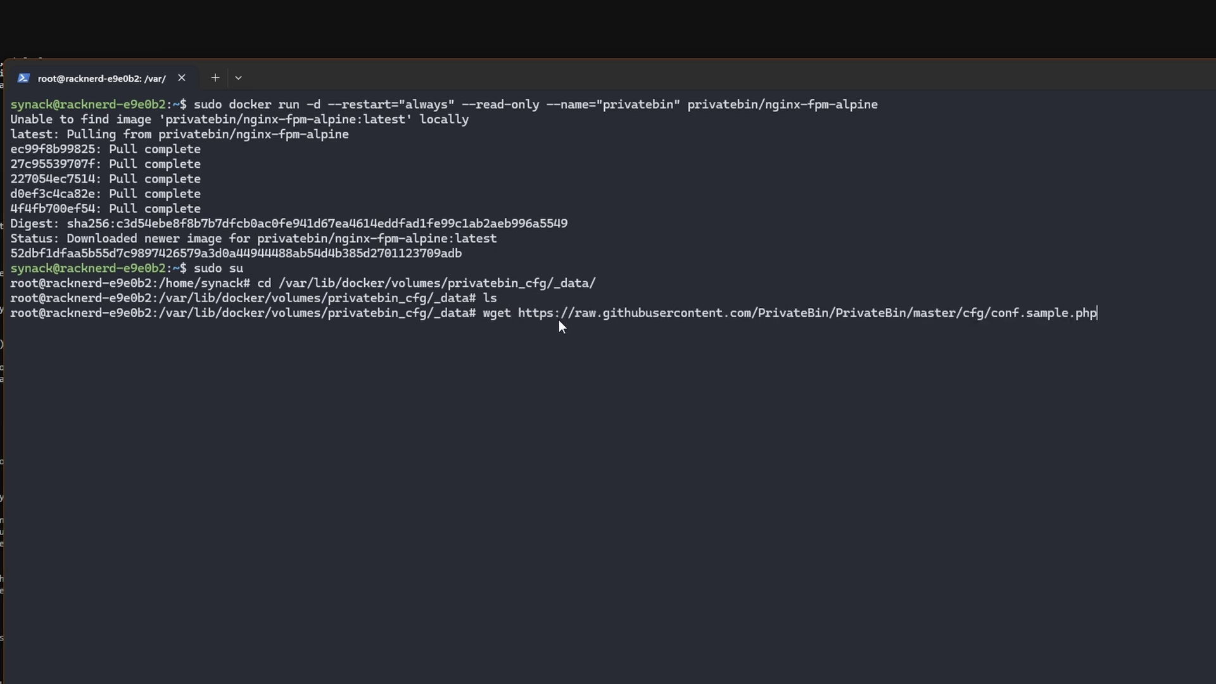
{"action": "key", "text": "Return"}
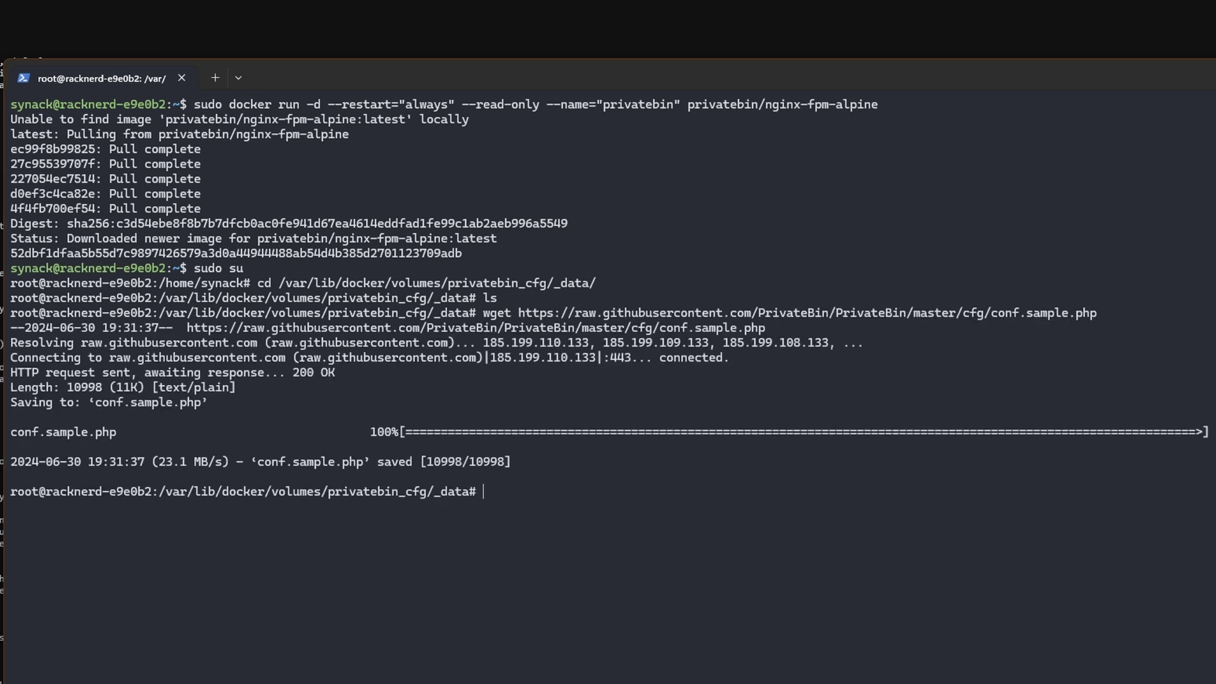
{"action": "type", "text": "ls"}
{"action": "key", "text": "Return"}
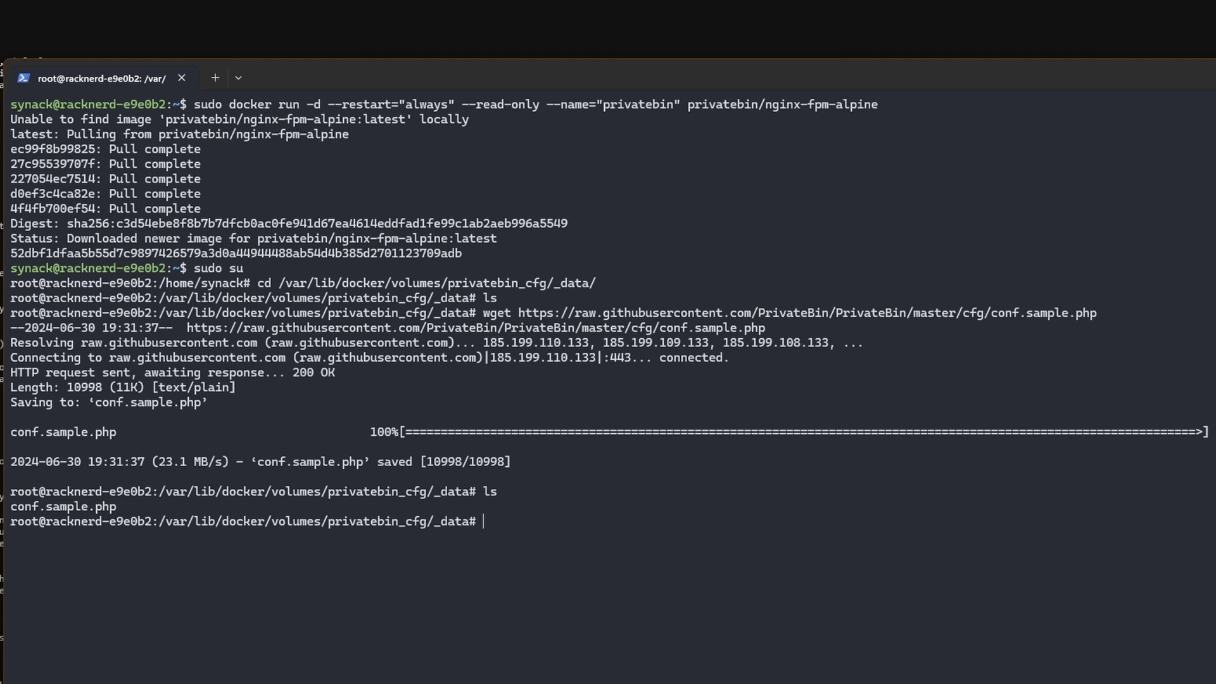
Rename conf.sample.php to conf.php and open conf.php in nano.
{"action": "type", "text": "mv conf."}
{"action": "key", "text": "Tab"}
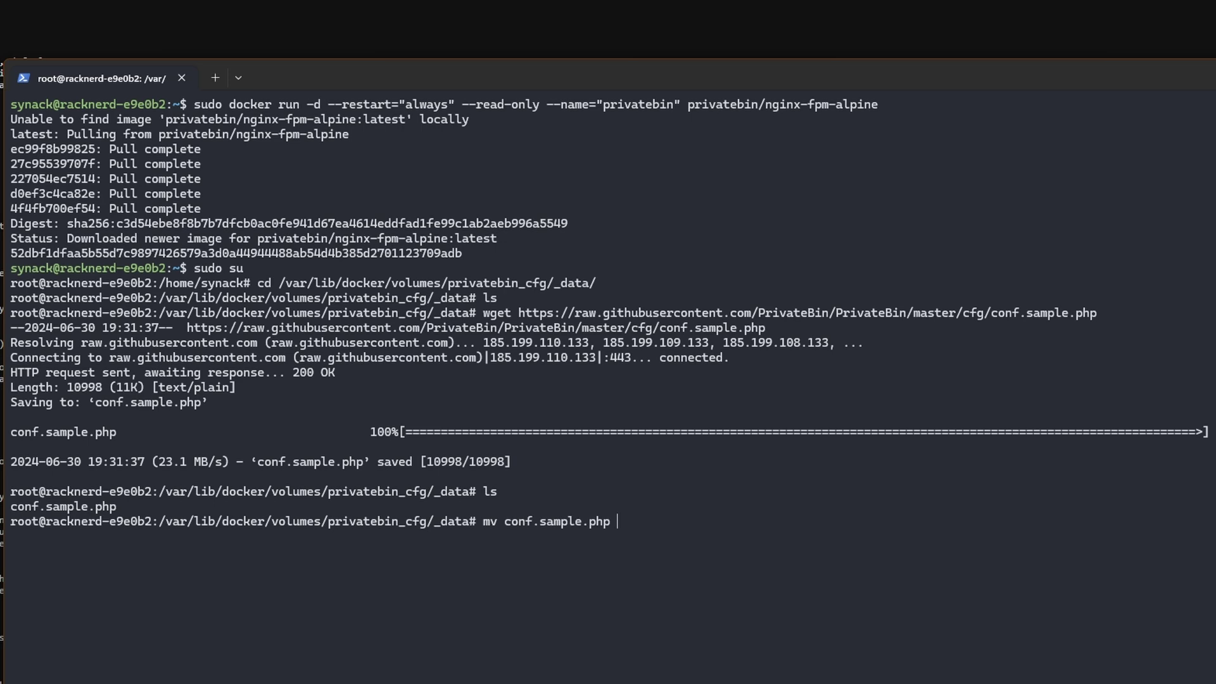
{"action": "type", "text": "conf.php"}
{"action": "key", "text": "Return"}
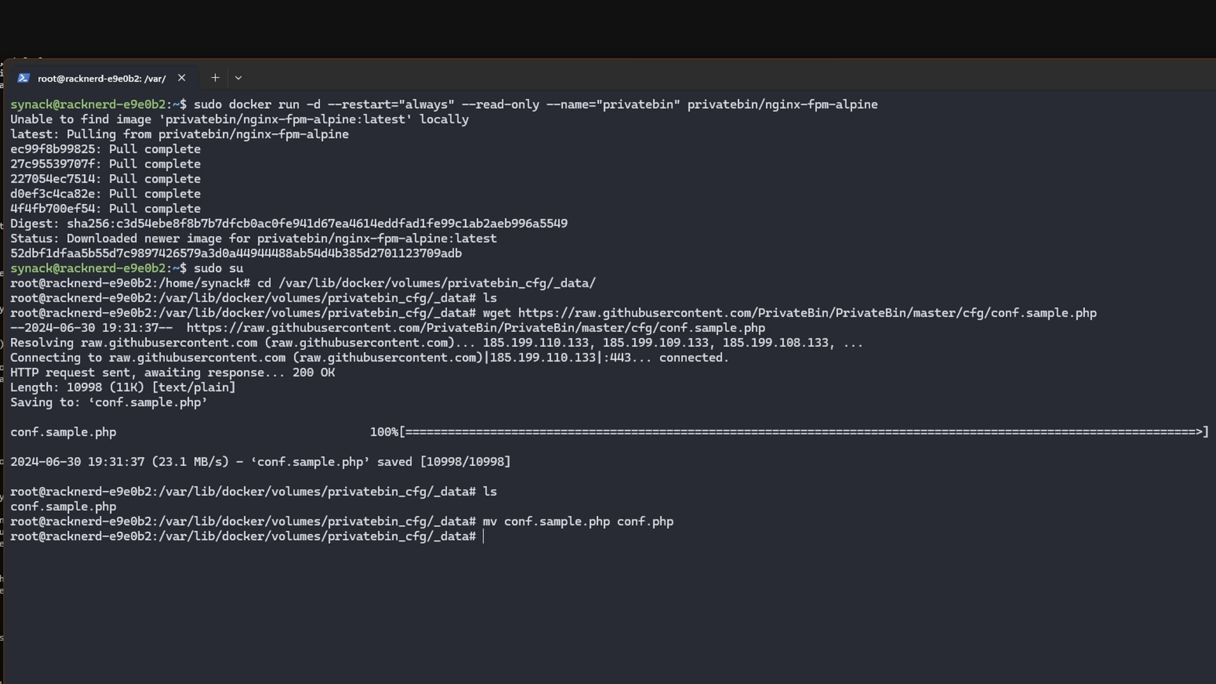
{"action": "type", "text": "nano config"}
{"action": "key", "text": "BackSpace"}
{"action": "key", "text": "BackSpace"}
{"action": "type", "text": "."}
{"action": "key", "text": "Tab"}
{"action": "key", "text": "Return"}
Uncomment the name setting in the [main] section and set it to "SynHow PrivateBin".
{"action": "key", "text": "Down"}
{"action": "key", "text": "Down"}
{"action": "key", "text": "Down"}
{"action": "key", "text": "Down"}
{"action": "key", "text": "Down"}
{"action": "key", "text": "Down"}
{"action": "key", "text": "Down"}
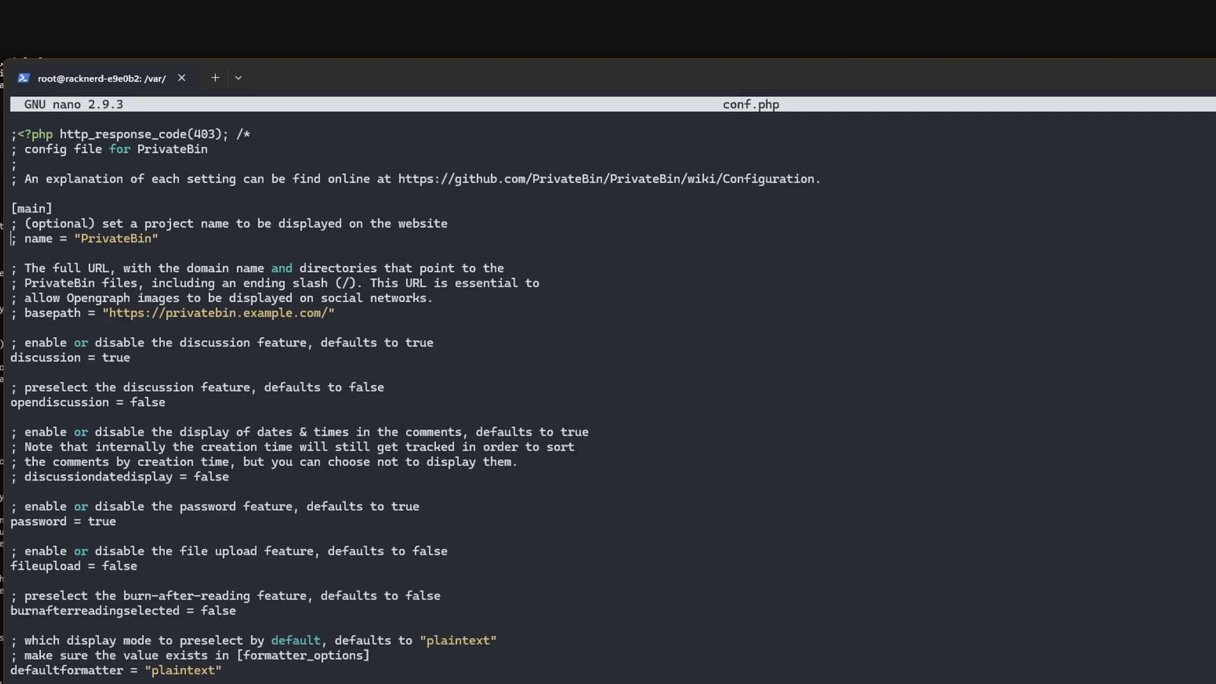
{"action": "key", "text": "Delete"}
{"action": "key", "text": "Delete"}
{"action": "key", "text": "Right"}
{"action": "key", "text": "Right"}
{"action": "key", "text": "Right"}
{"action": "key", "text": "Right"}
{"action": "key", "text": "Right"}
{"action": "key", "text": "Right"}
{"action": "key", "text": "Right"}
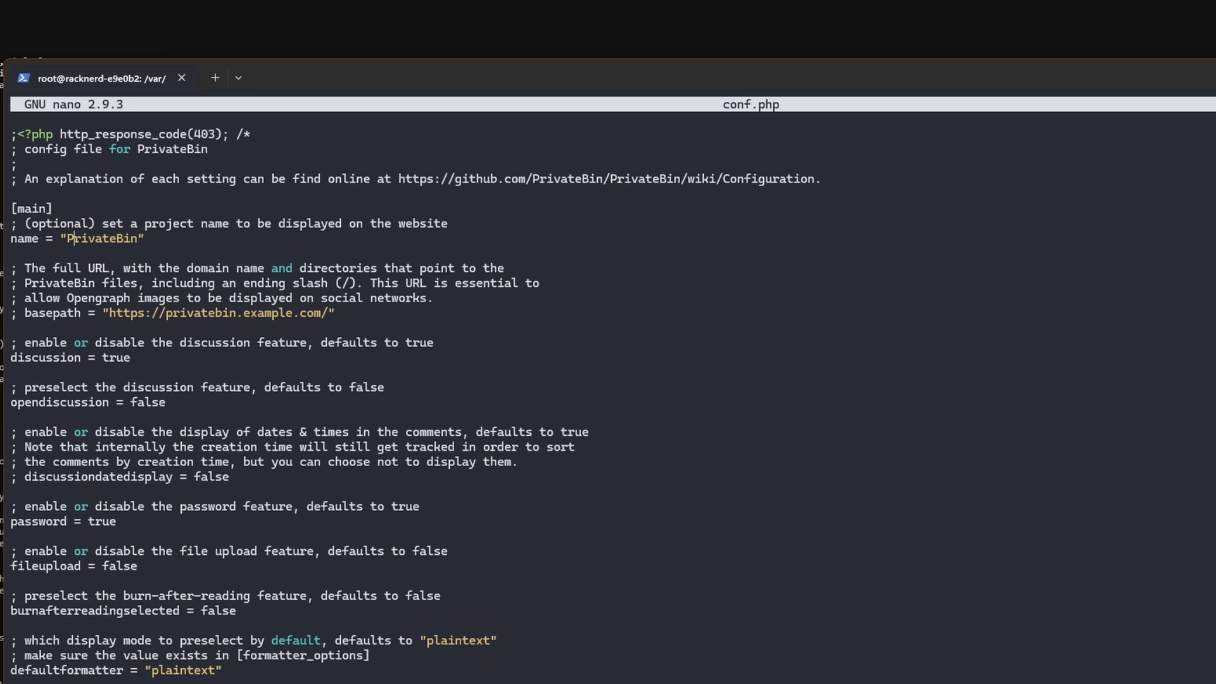
{"action": "key", "text": "BackSpace"}
{"action": "type", "text": "SynHow"}
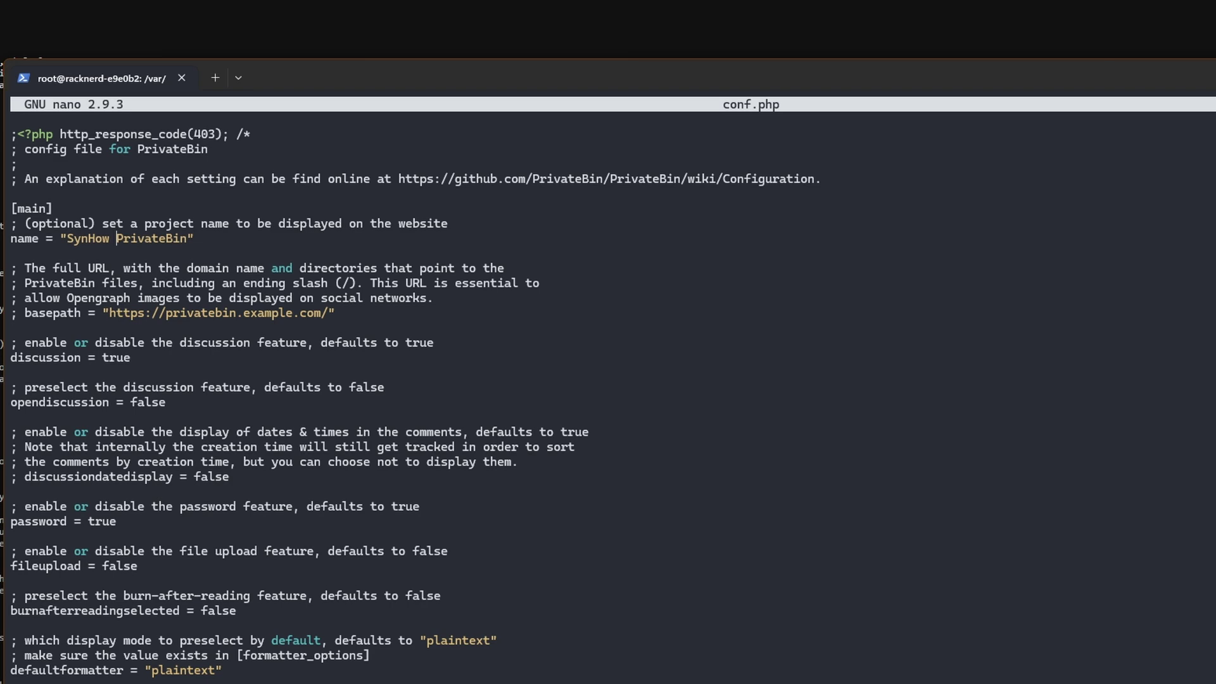
Comment out the never = 0 line in the [expire_options] section with a semicolon.
{"action": "key", "text": "Page_Down"}
{"action": "key", "text": "Page_Down"}
{"action": "key", "text": "Page_Down"}
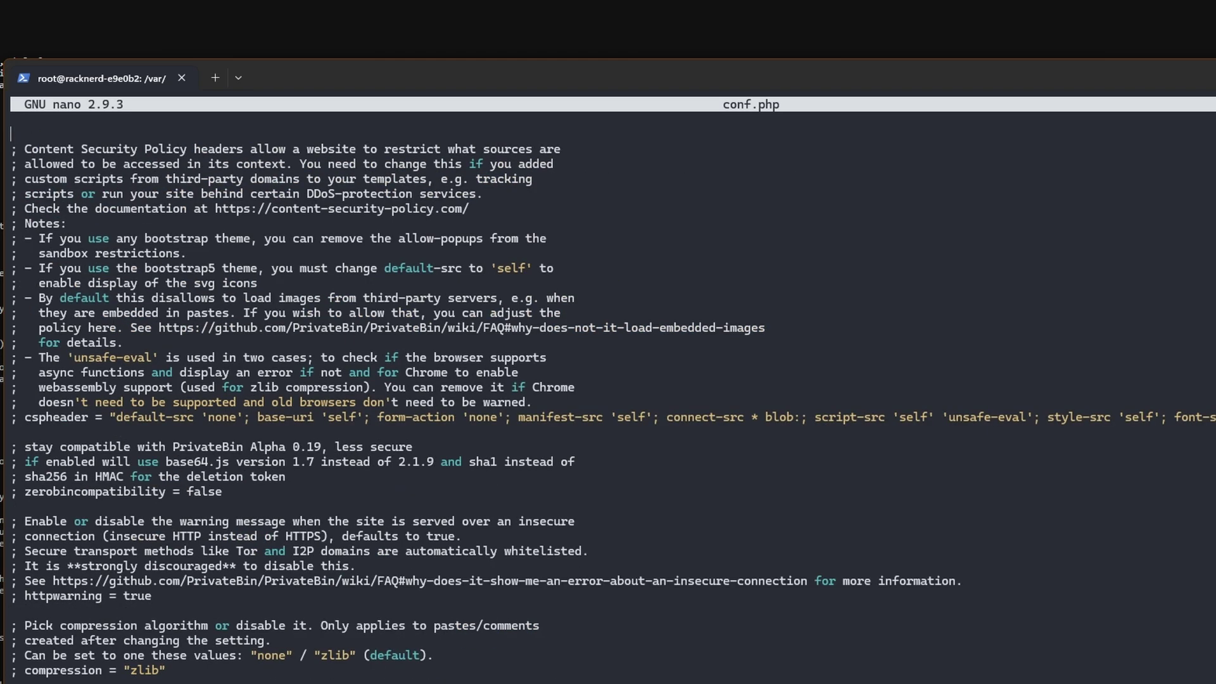
{"action": "key", "text": "Page_Down"}
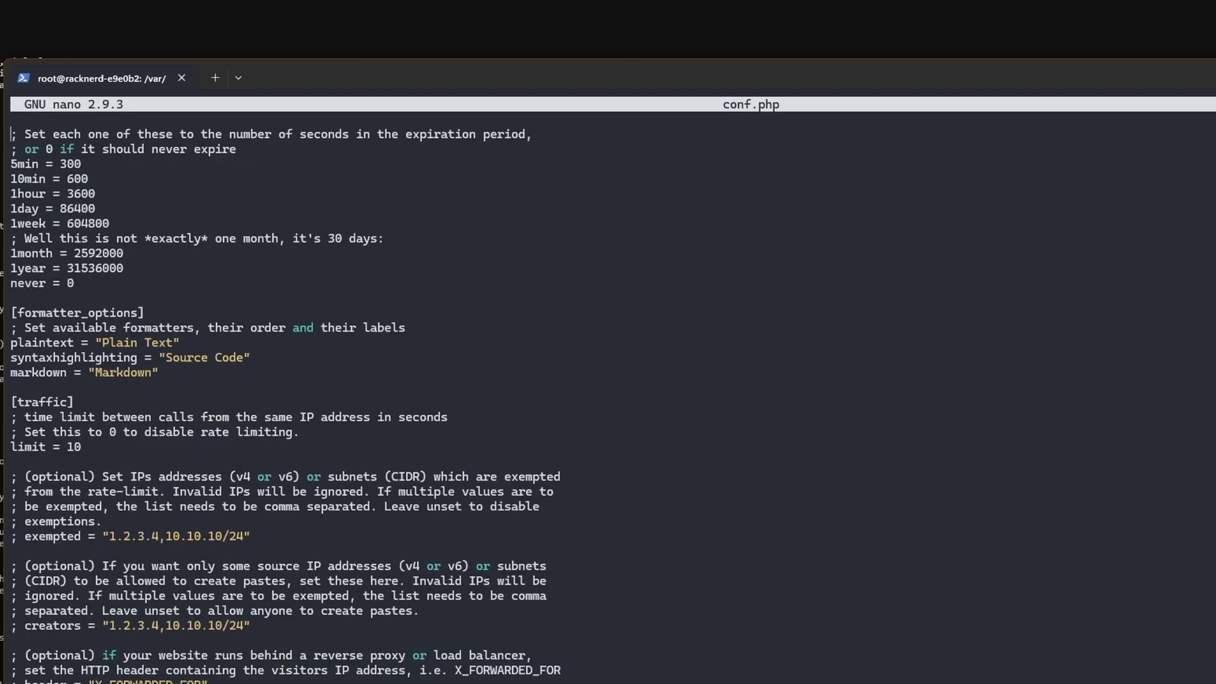
{"action": "key", "text": "Up"}
{"action": "key", "text": "Down"}
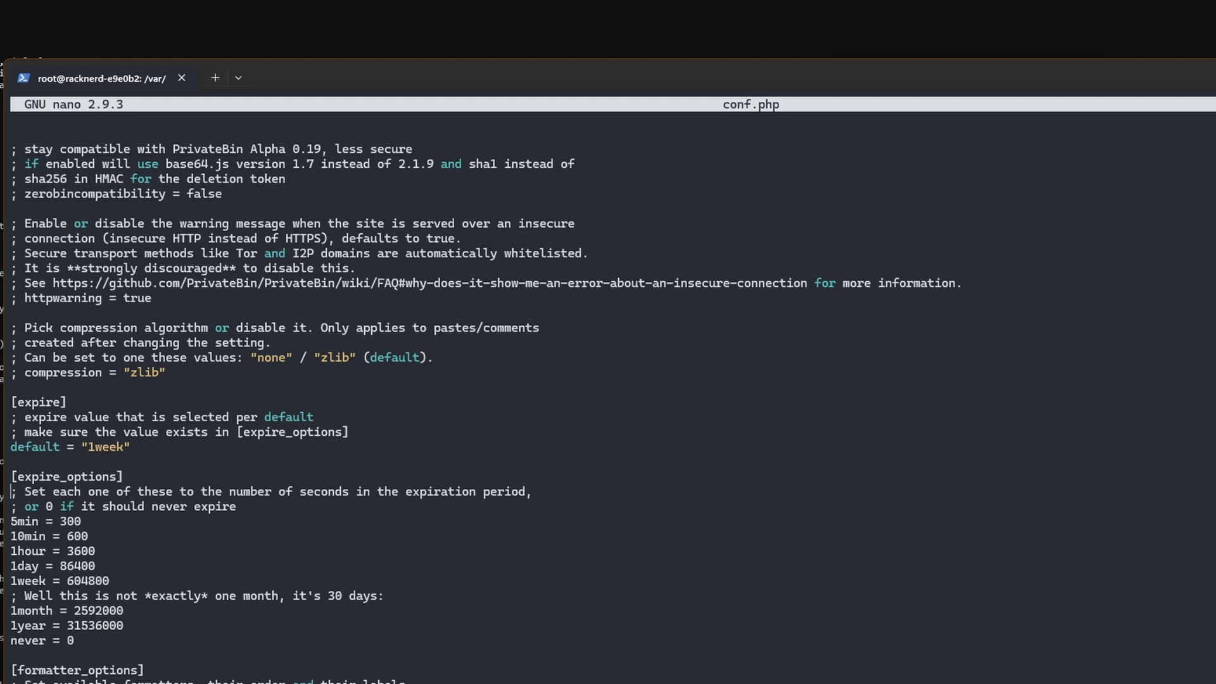
{"action": "key", "text": "Down"}
{"action": "key", "text": "Down"}
{"action": "key", "text": "Down"}
{"action": "key", "text": "Down"}
{"action": "key", "text": "Down"}
{"action": "key", "text": "Down"}
{"action": "key", "text": "Down"}
{"action": "key", "text": "Down"}
{"action": "key", "text": "Down"}
{"action": "type", "text": ";"}
{"action": "key", "text": "BackSpace"}
Add the line 1min = 60 above the 5min entry in [expire_options].
{"action": "key", "text": "Up"}
{"action": "key", "text": "Up"}
{"action": "key", "text": "Up"}
{"action": "key", "text": "Up"}
{"action": "key", "text": "Up"}
{"action": "key", "text": "Return"}
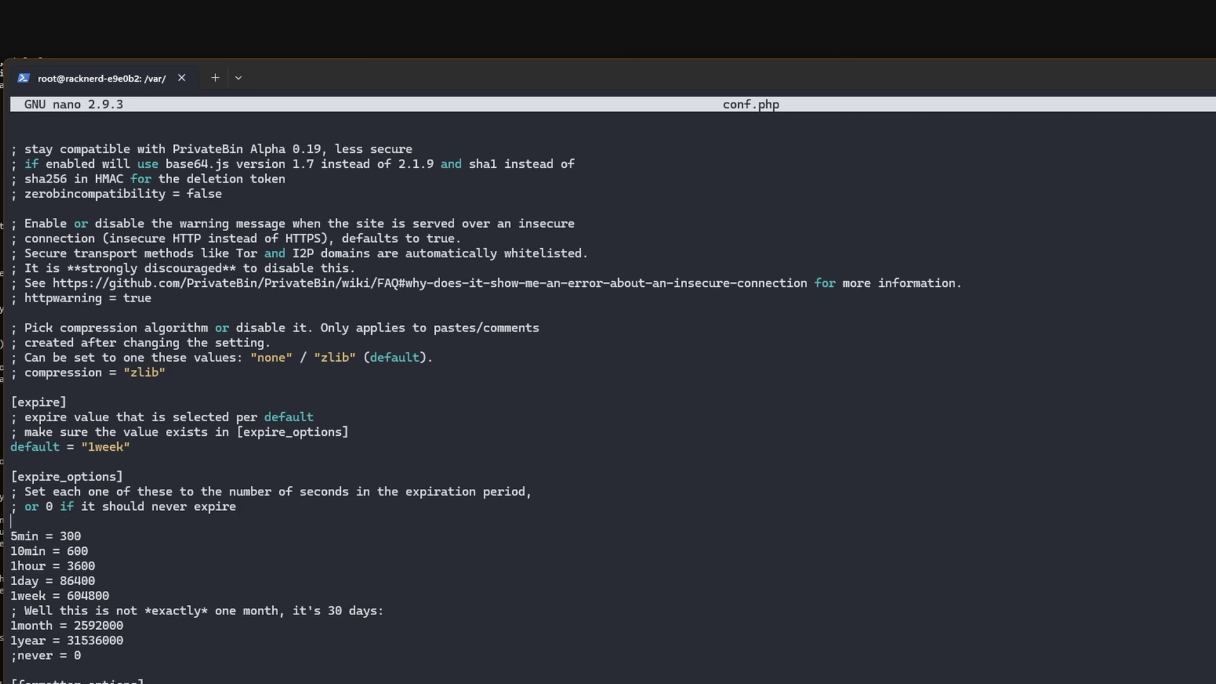
{"action": "type", "text": "1min = 60"}
{"action": "left_click", "coordinate": [74, 506]}
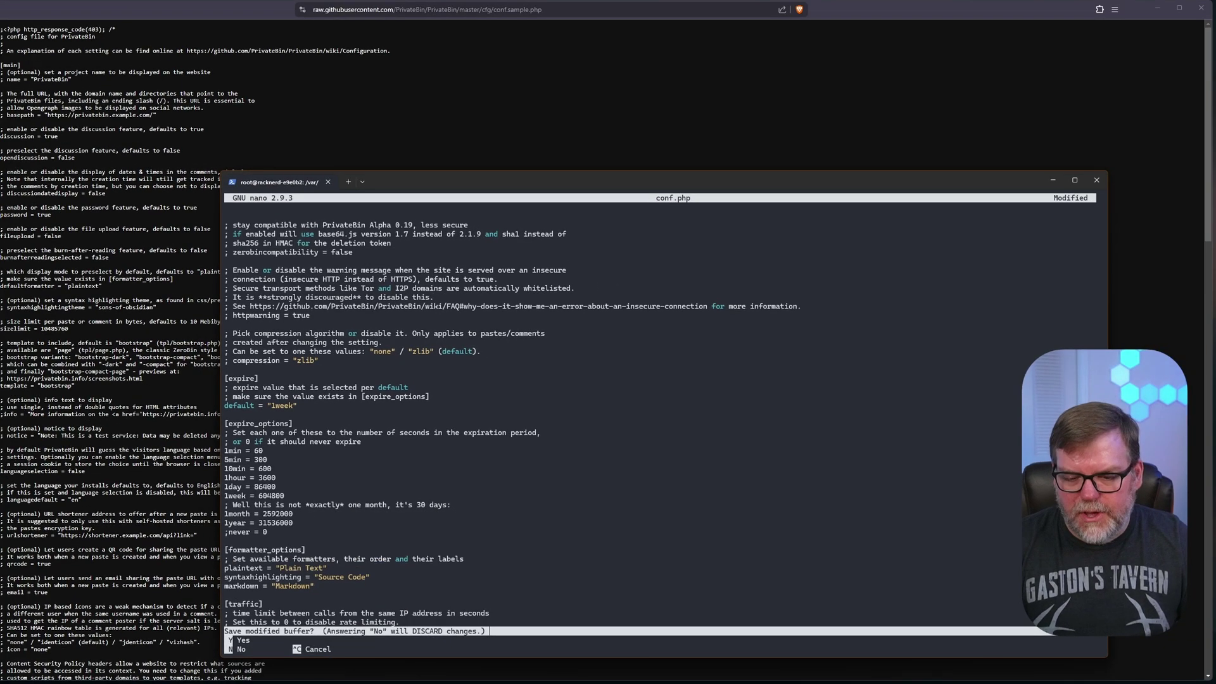
Save the changes to conf.php and exit nano.
{"action": "key", "text": "ctrl+o"}
{"action": "key", "text": "Return"}
{"action": "key", "text": "ctrl+x"}
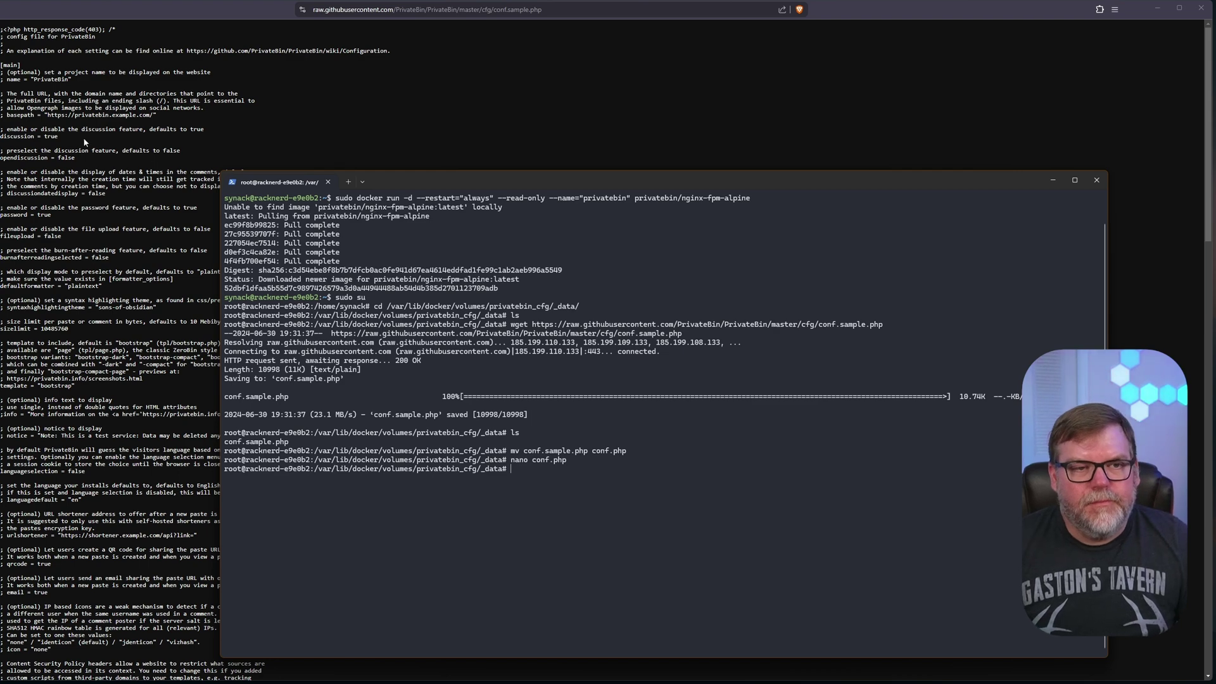
Switch to Portainer in the browser and restart the privatebin container from the container list.
{"action": "key", "text": "alt+Tab"}
{"action": "key", "text": "ctrl+Tab"}
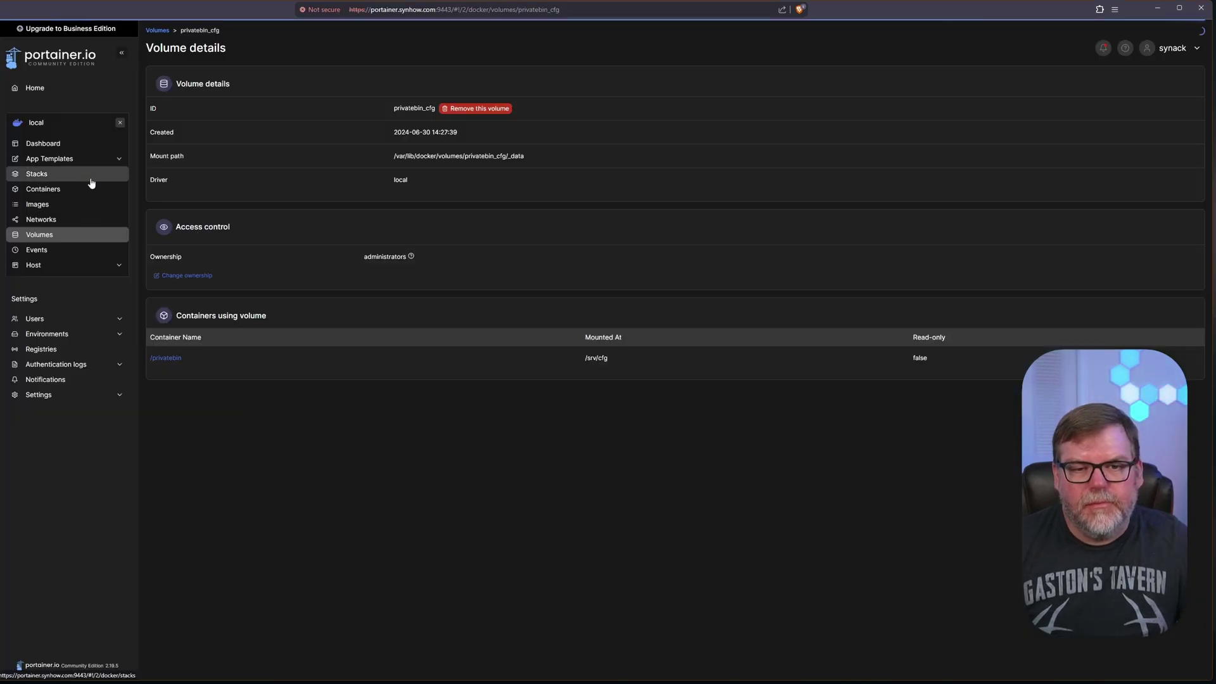
{"action": "left_click", "coordinate": [49, 189]}
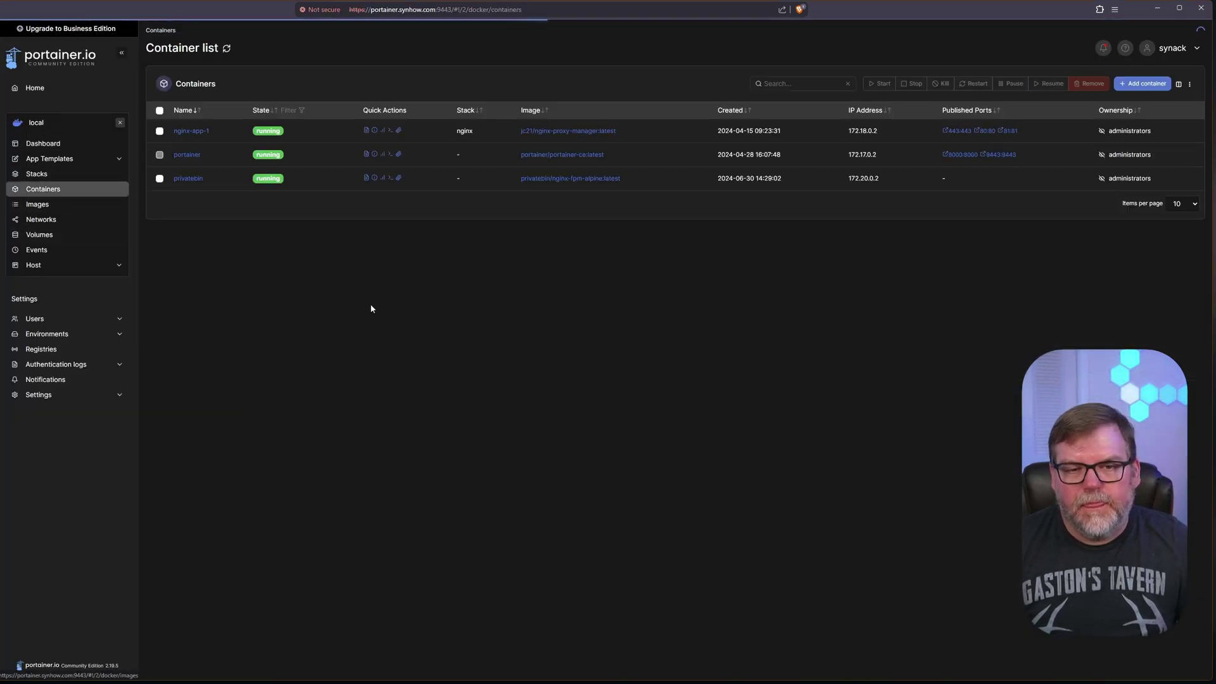
{"action": "left_click", "coordinate": [160, 179]}
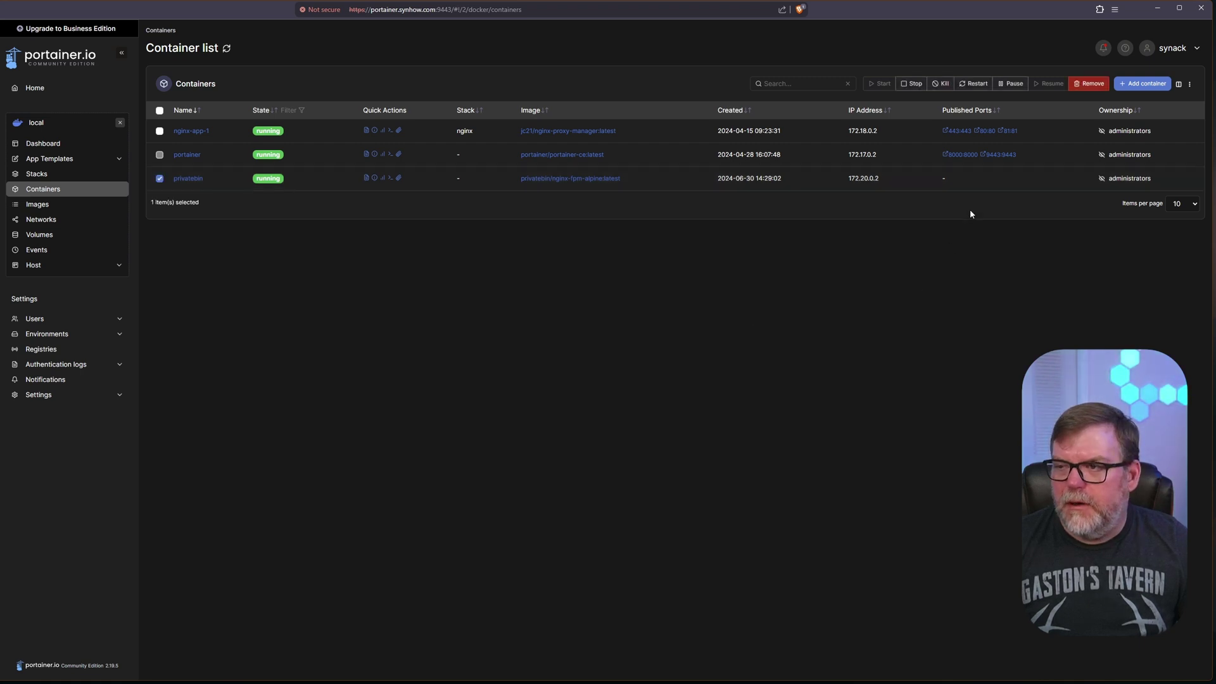
{"action": "left_click", "coordinate": [968, 88]}
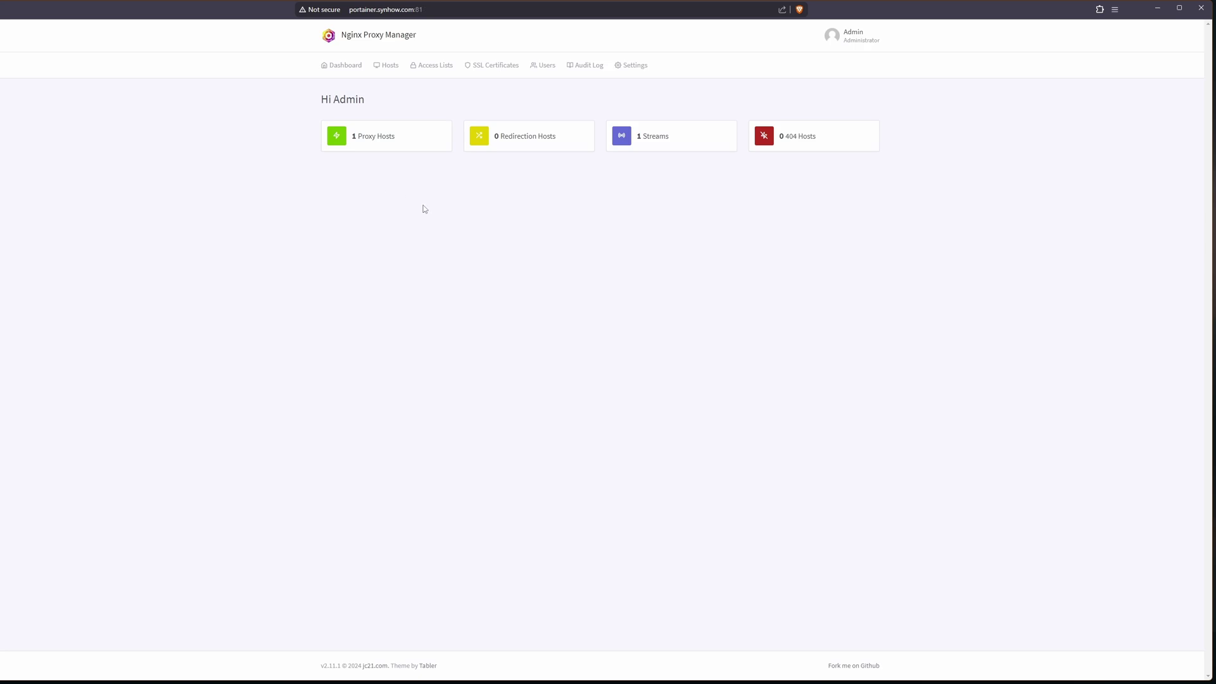
Start a new proxy host and set its domain name to private.synhow.com.
{"action": "left_click", "coordinate": [369, 138]}
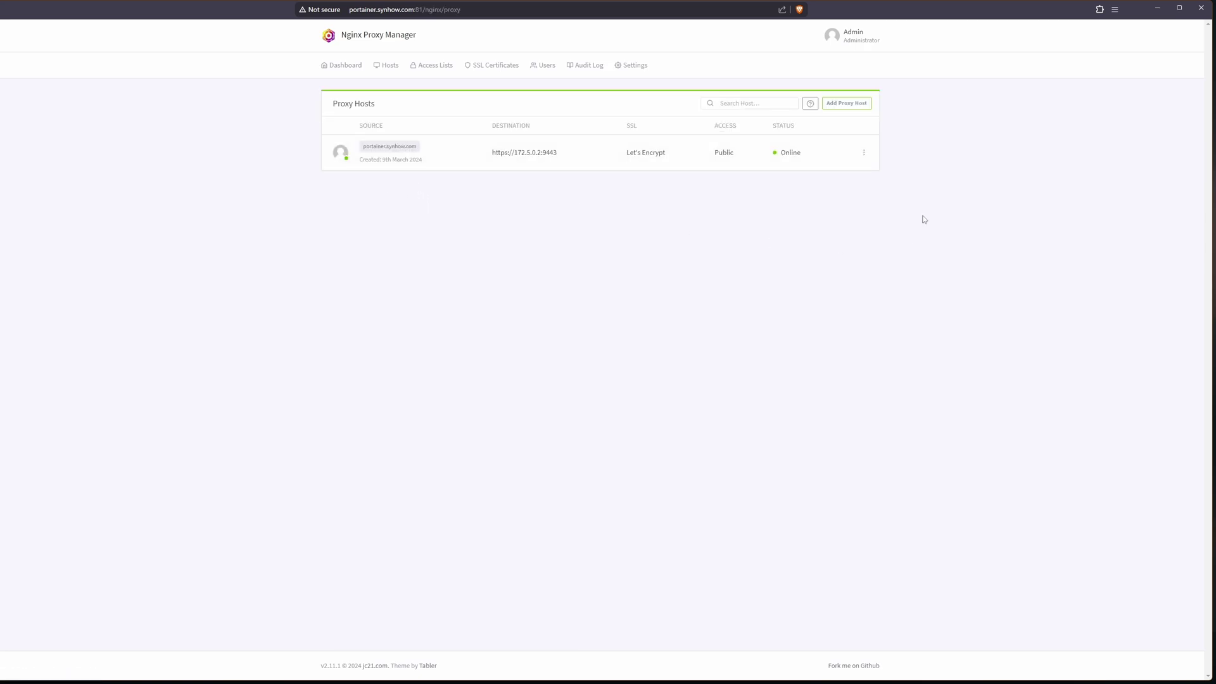
{"action": "left_click", "coordinate": [845, 103]}
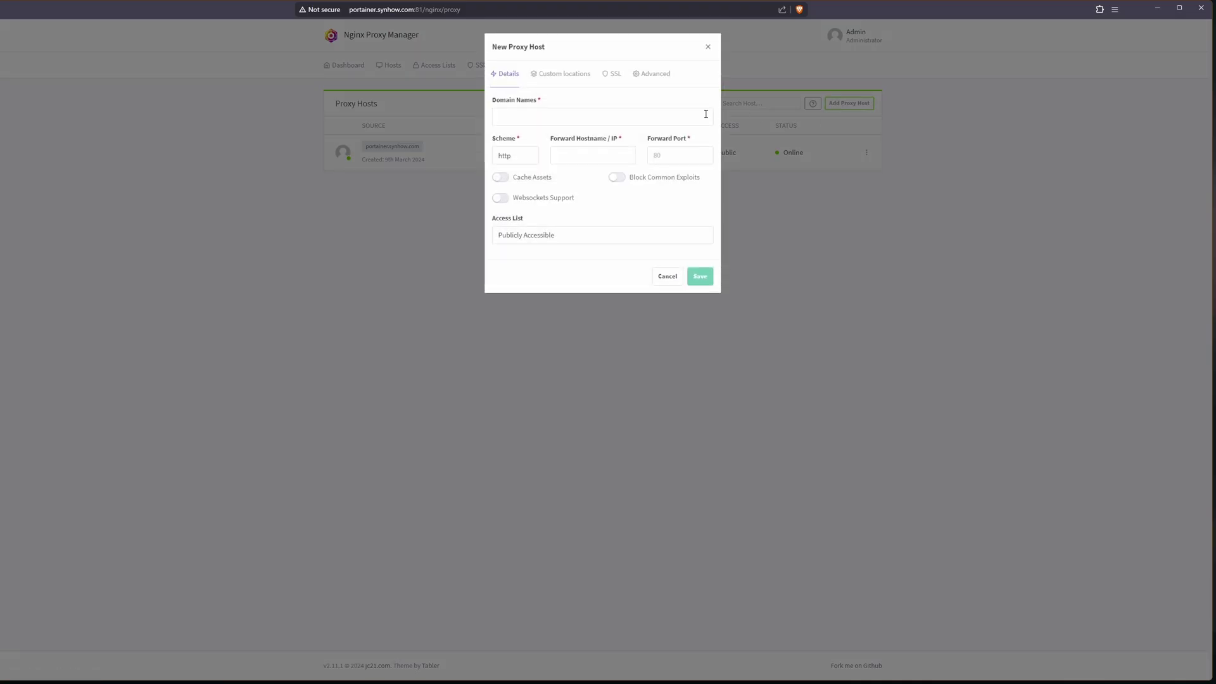
{"action": "left_click", "coordinate": [540, 119]}
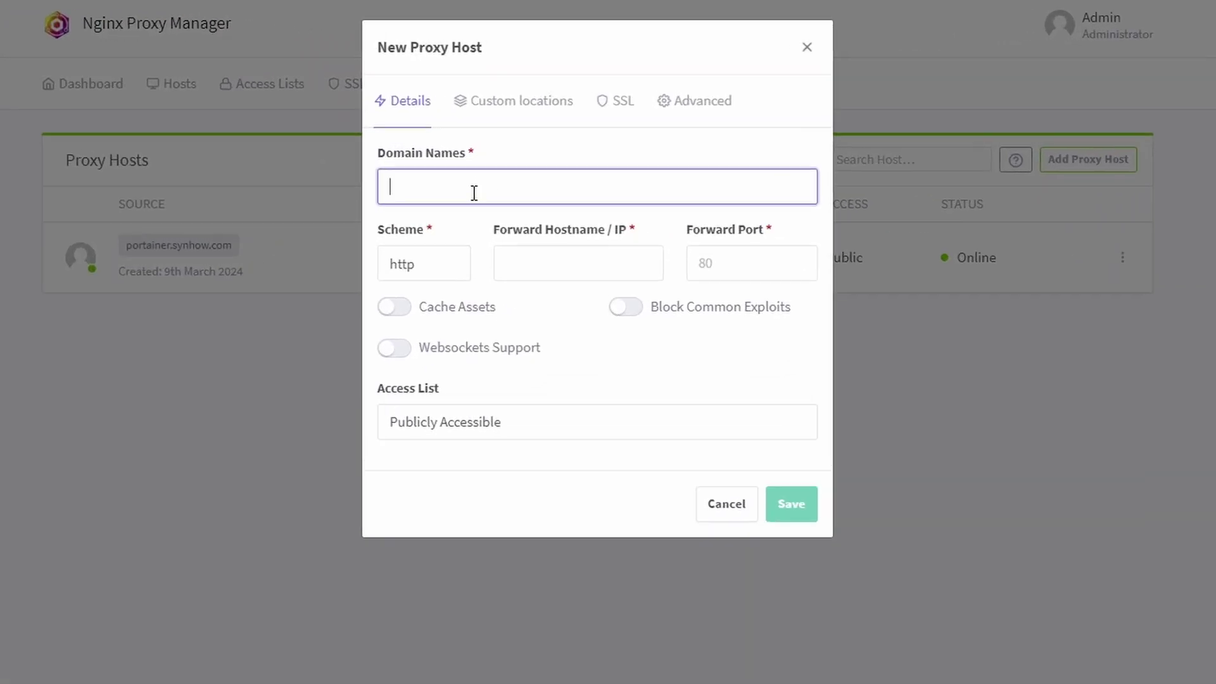
{"action": "type", "text": "private.synhow.com"}
{"action": "key", "text": "Return"}
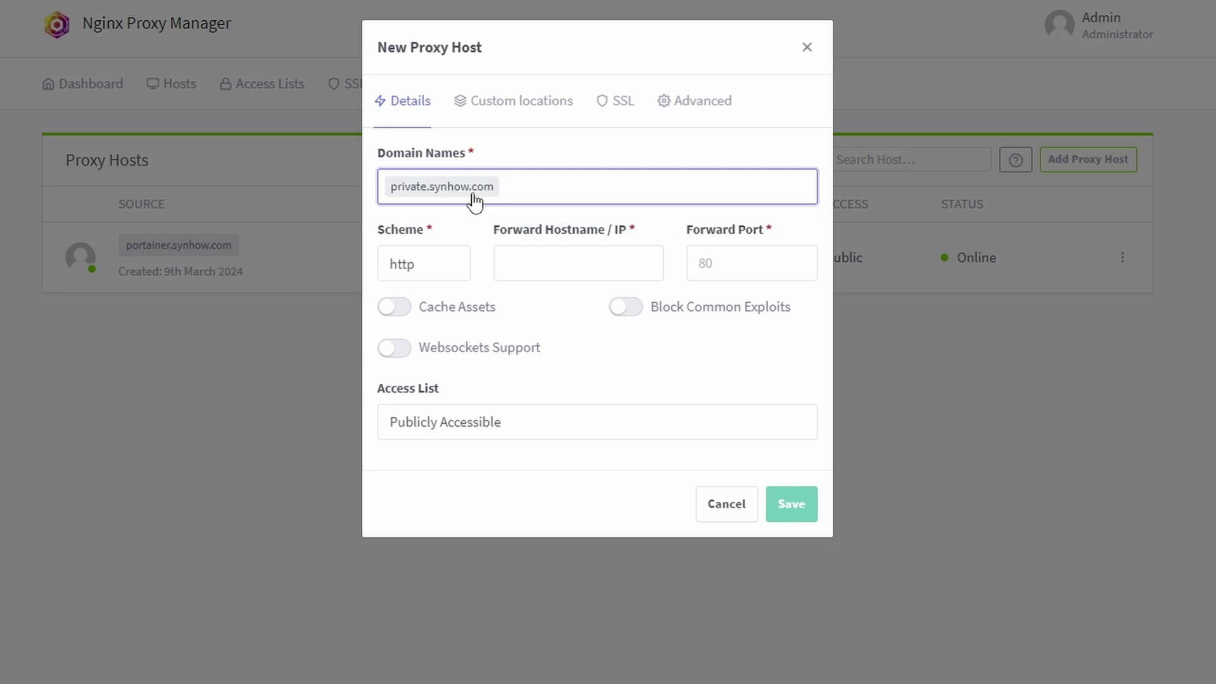
Copy the privatebin container's name from Portainer's container list and set it as the proxy host's forward hostname, without extra leading spaces.
{"action": "left_click", "coordinate": [520, 260]}
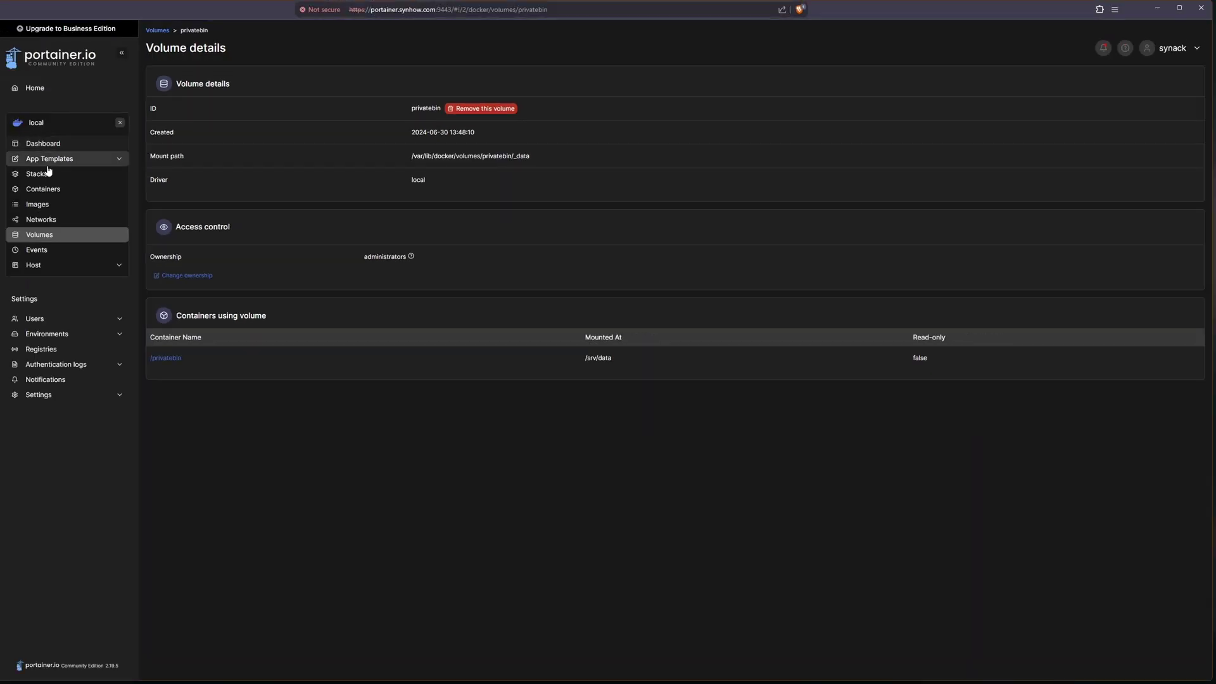
{"action": "left_click", "coordinate": [45, 190]}
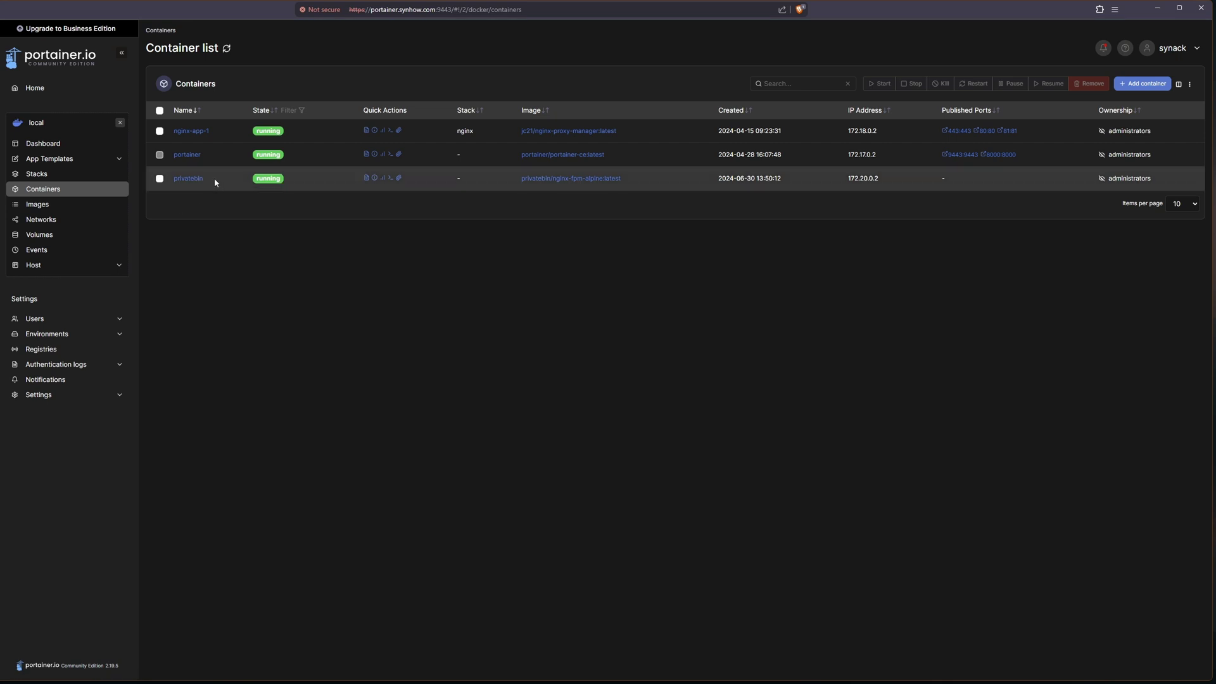
{"action": "left_click_drag", "start_coordinate": [215, 182], "coordinate": [171, 180]}
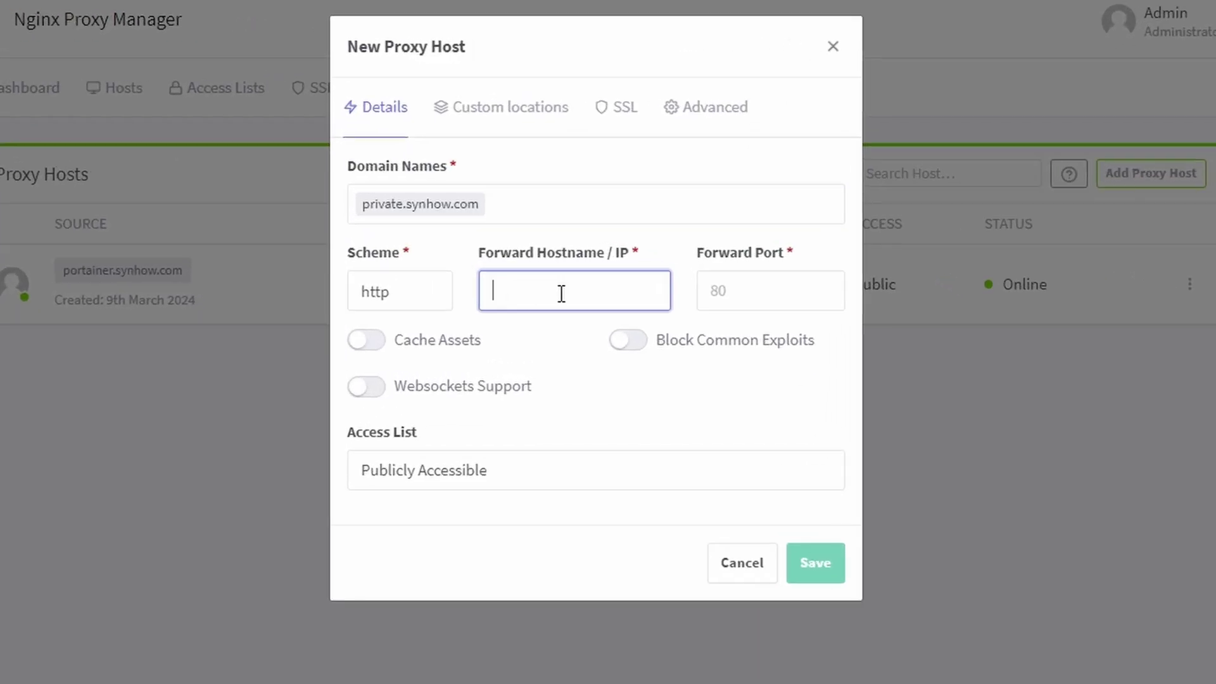
{"action": "key", "text": "ctrl+v"}
{"action": "left_click_drag", "start_coordinate": [517, 292], "coordinate": [449, 288]}
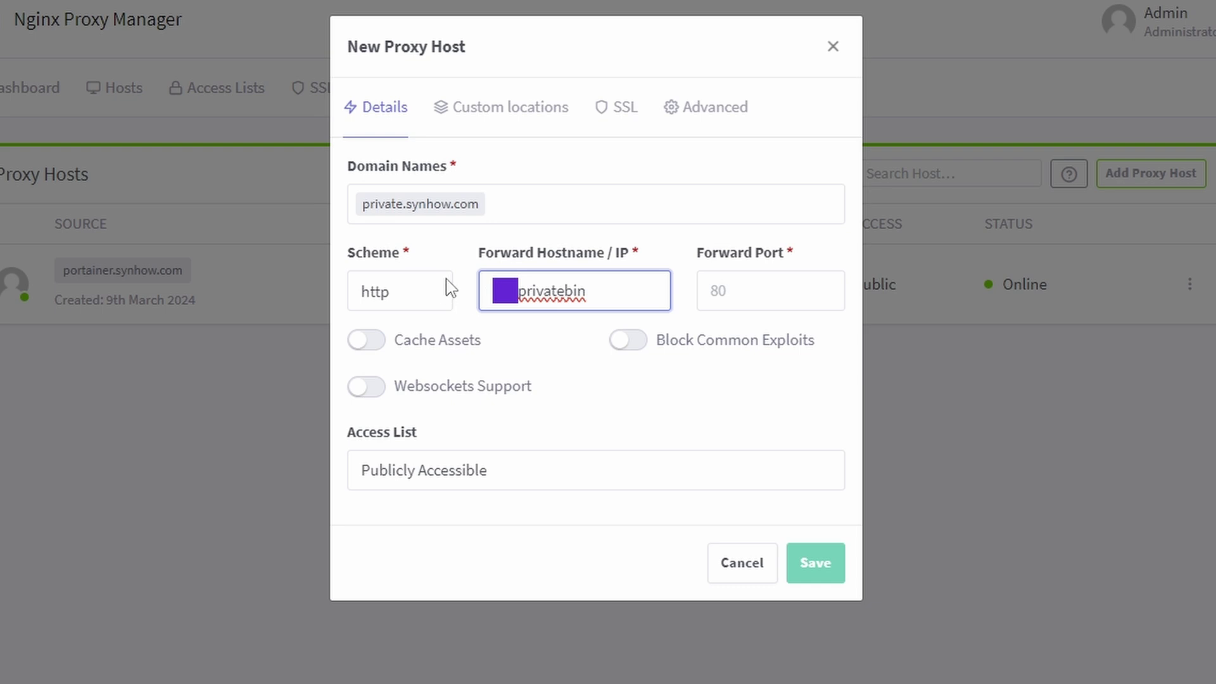
{"action": "key", "text": "BackSpace"}
{"action": "key", "text": "Tab"}
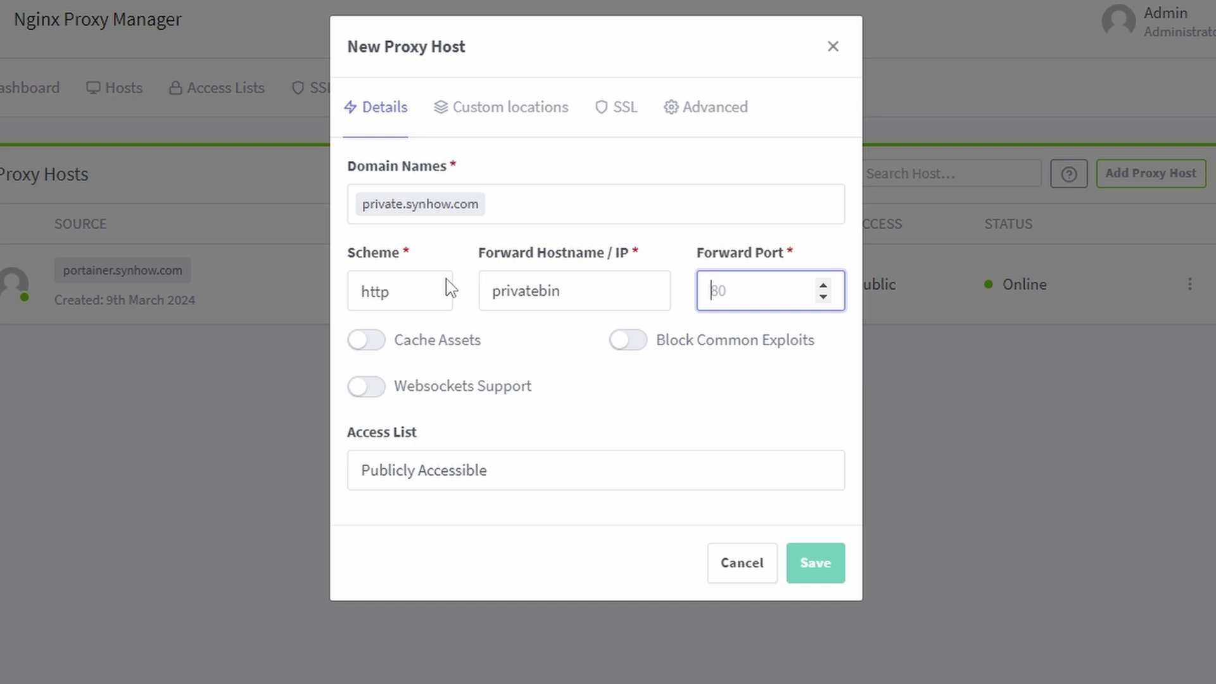
Set the forward port to 8080, enable Block Common Exploits and Websockets Support, and save the proxy host.
{"action": "type", "text": "8080"}
{"action": "left_click", "coordinate": [635, 342]}
{"action": "left_click", "coordinate": [364, 390]}
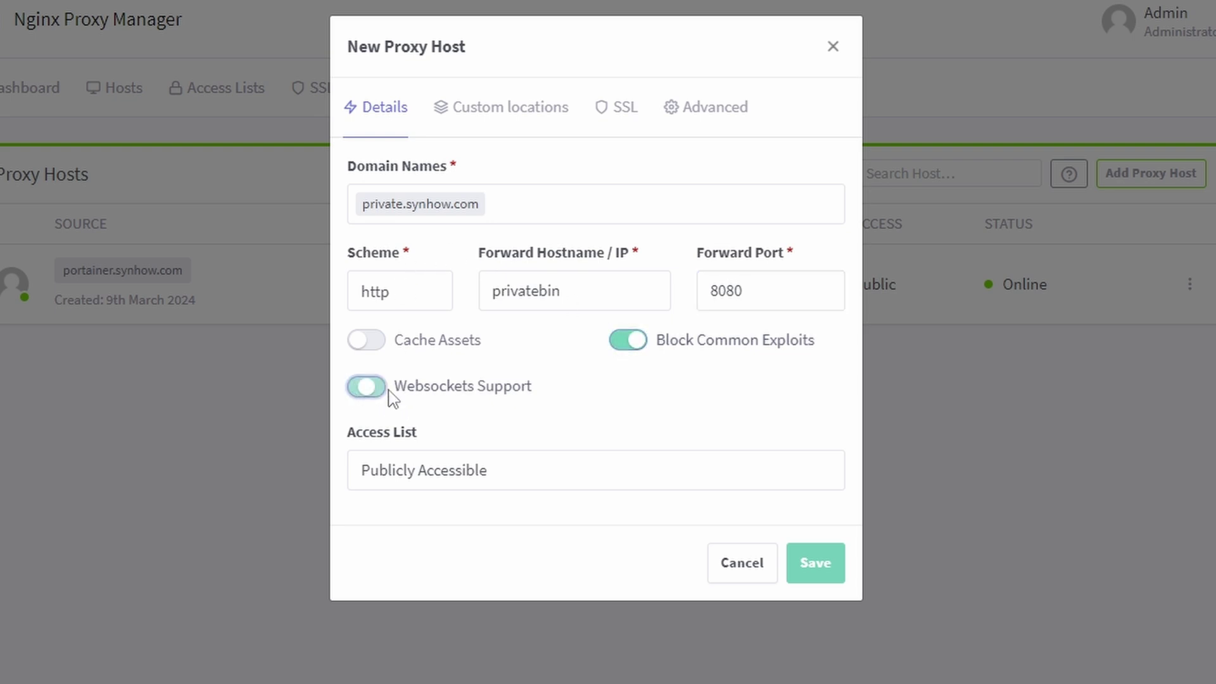
{"action": "left_click", "coordinate": [820, 573]}
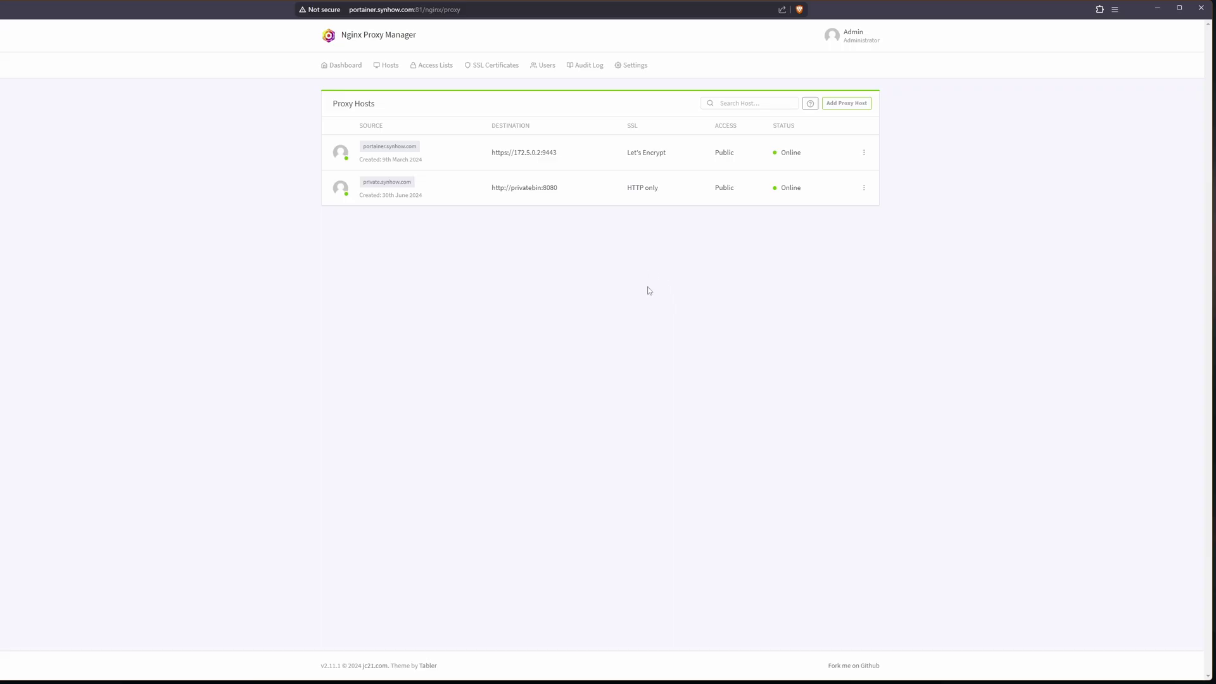
Edit the private.synhow.com proxy host to request a new Let's Encrypt SSL certificate with Force SSL, accept the terms of service, and save.
{"action": "left_click", "coordinate": [863, 192]}
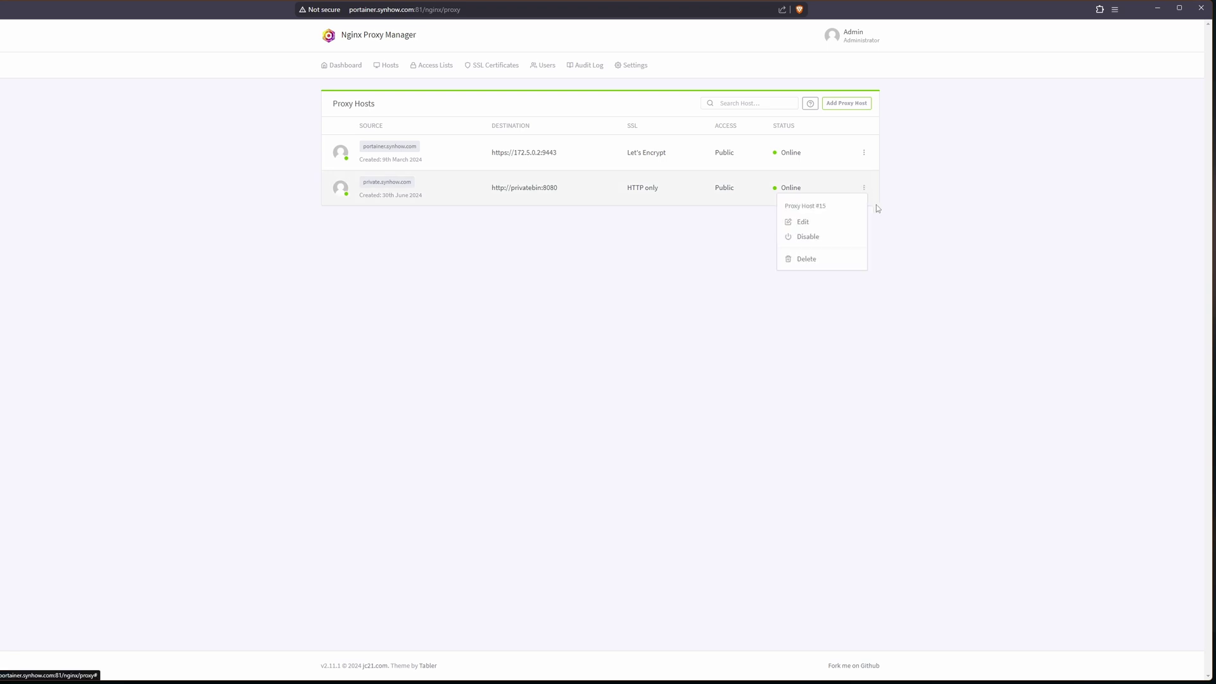
{"action": "left_click", "coordinate": [801, 224]}
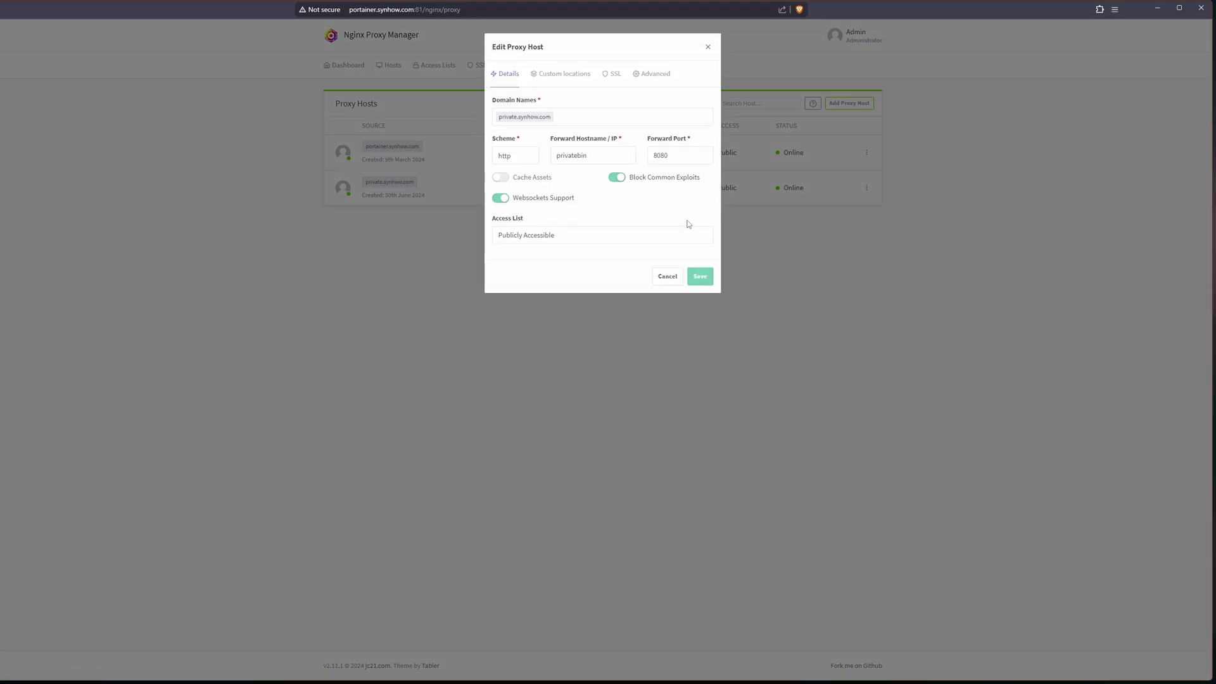
{"action": "left_click", "coordinate": [614, 77]}
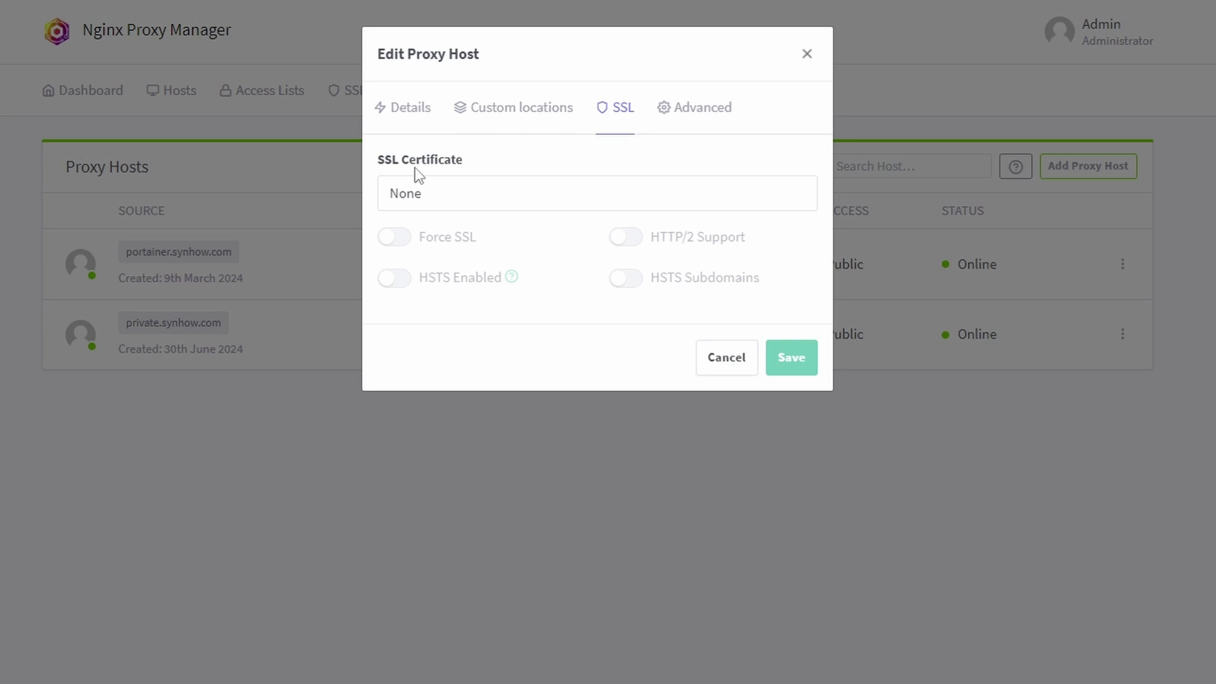
{"action": "left_click", "coordinate": [433, 193]}
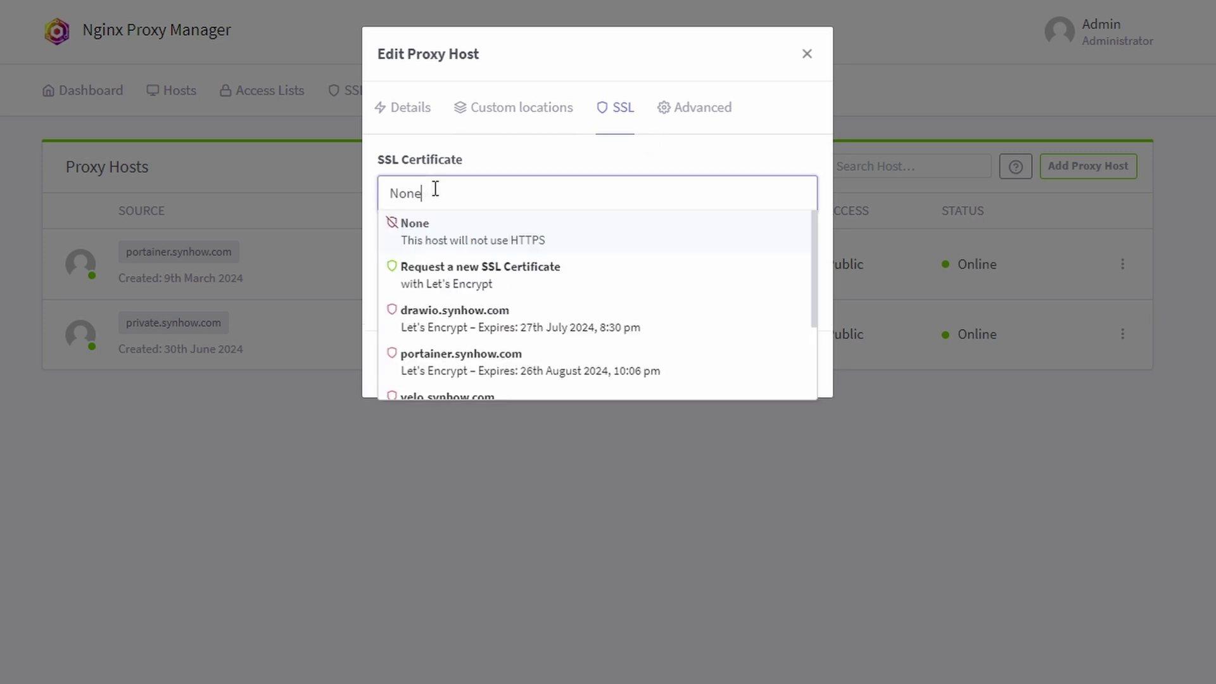
{"action": "left_click", "coordinate": [481, 281]}
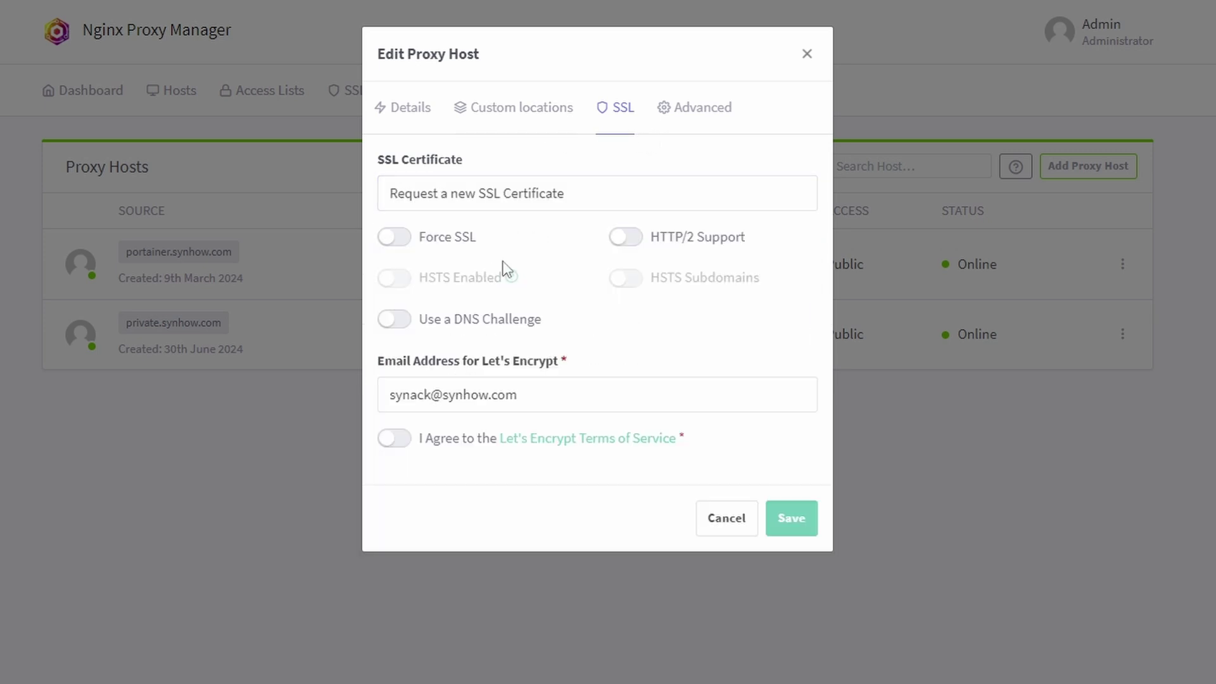
{"action": "left_click", "coordinate": [390, 236]}
{"action": "left_click", "coordinate": [394, 439]}
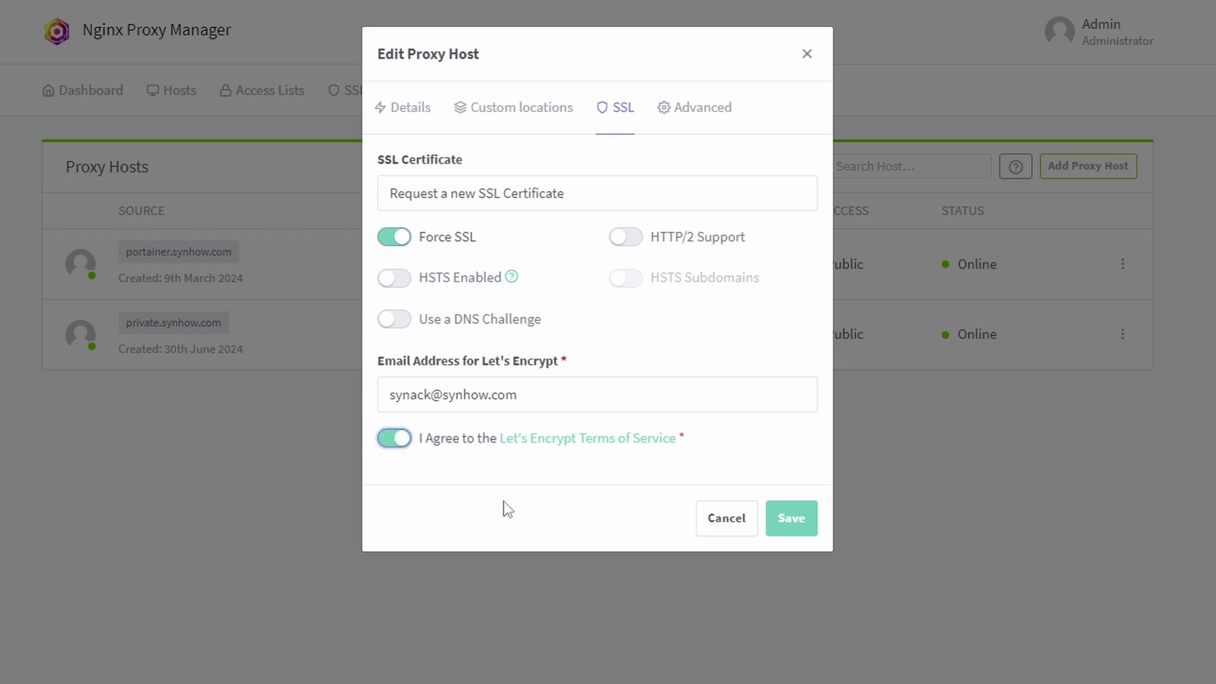
{"action": "left_click", "coordinate": [788, 520]}
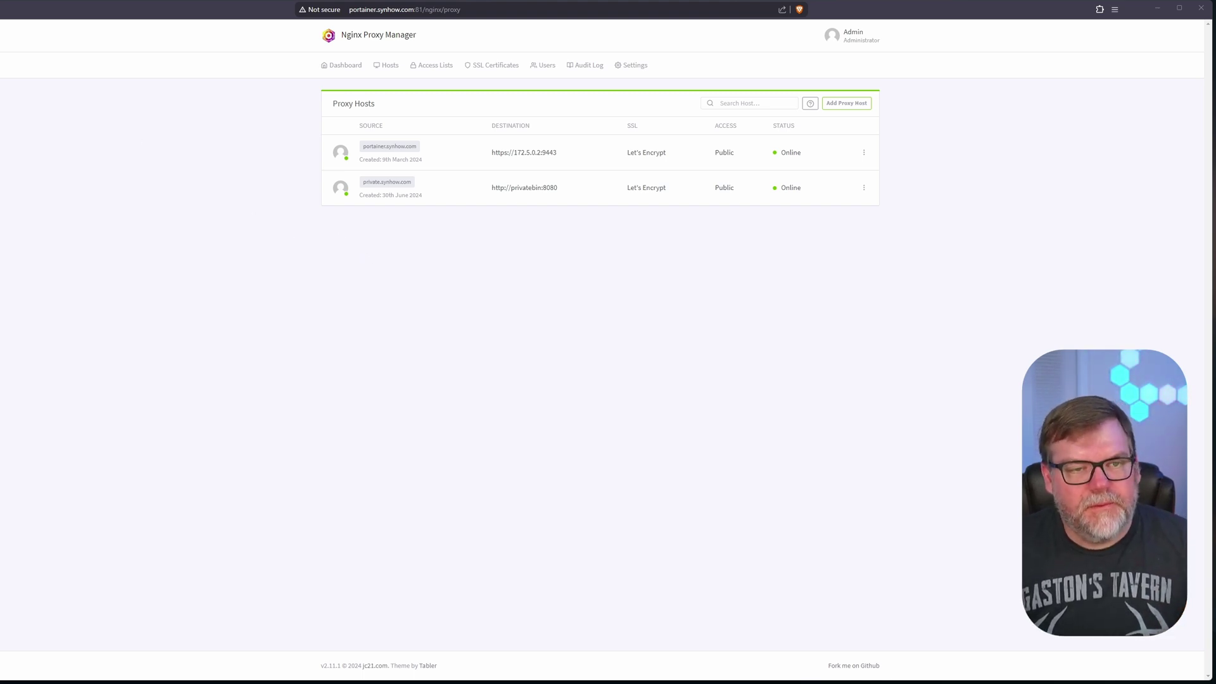
Switch to Portainer and join the nginx-app-1 container to the privatebin network.
{"action": "key", "text": "ctrl+Tab"}
{"action": "left_click", "coordinate": [312, 249]}
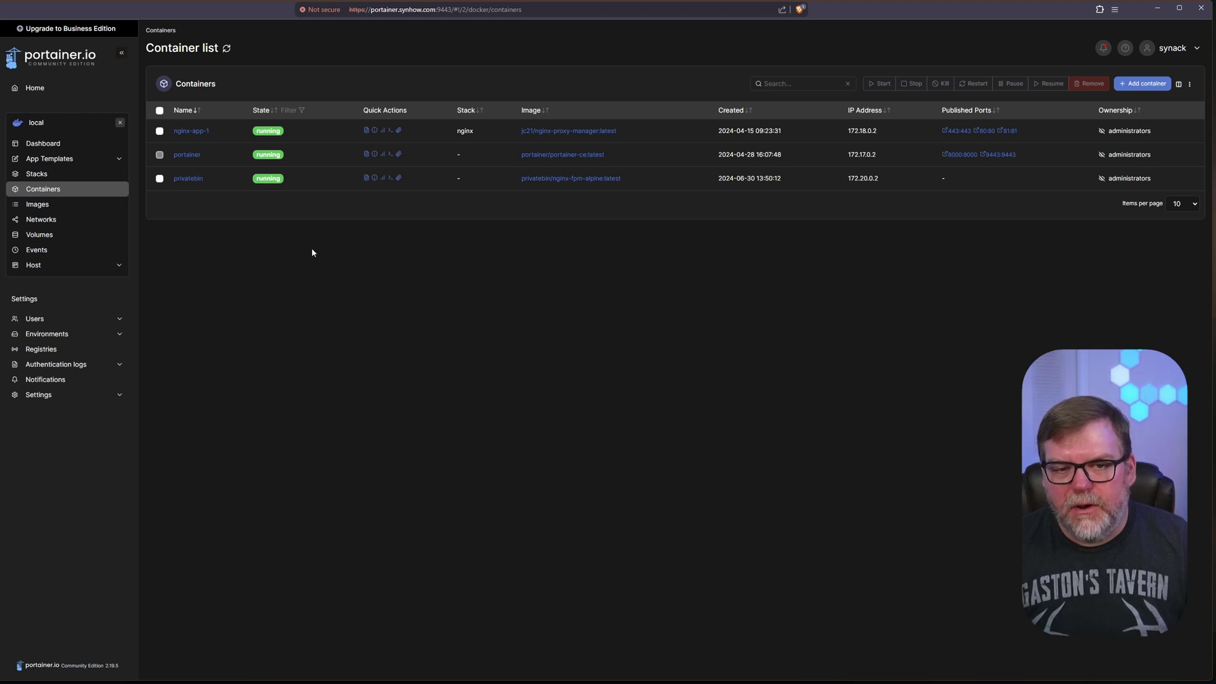
{"action": "left_click", "coordinate": [189, 132]}
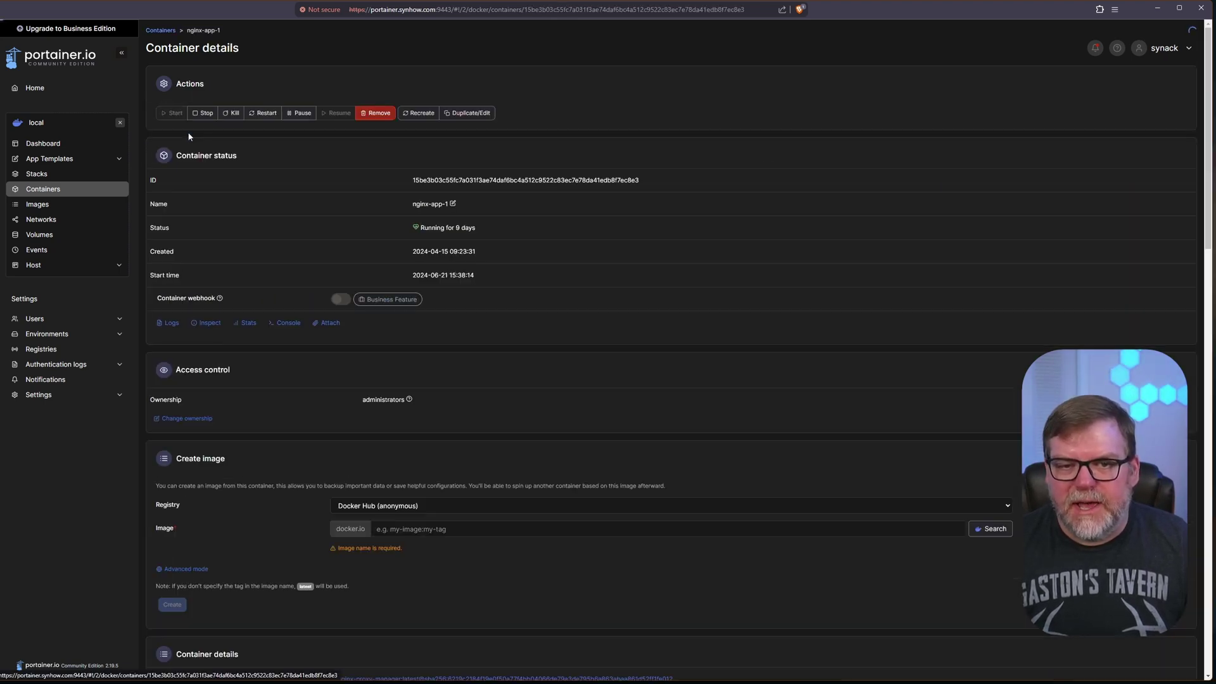
{"action": "scroll", "coordinate": [489, 577], "scroll_direction": "down", "scroll_amount": 7}
{"action": "scroll", "coordinate": [488, 581], "scroll_direction": "down", "scroll_amount": 10}
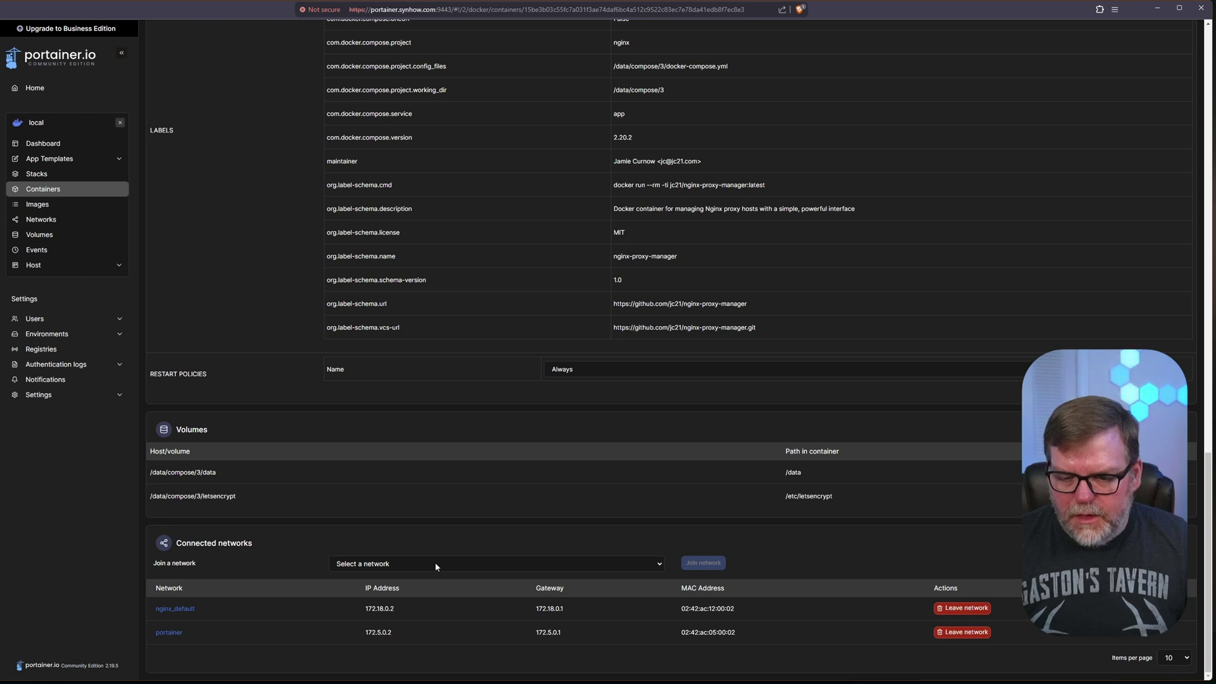
{"action": "left_click", "coordinate": [436, 563]}
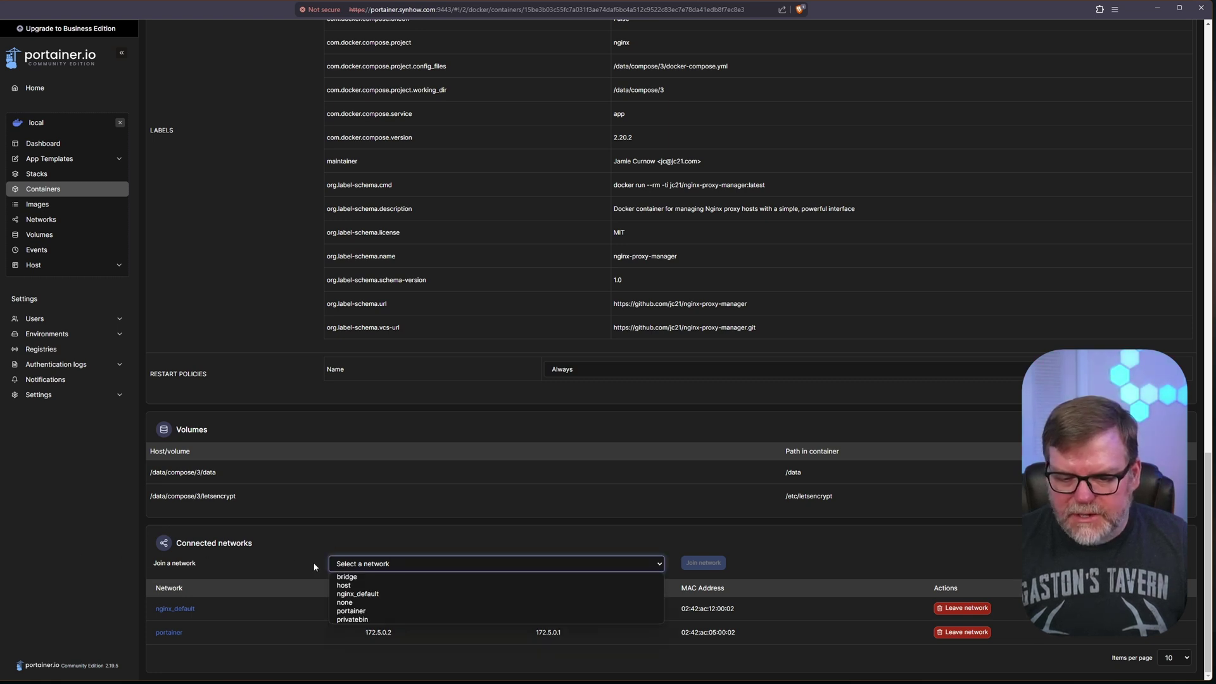
{"action": "left_click", "coordinate": [362, 620]}
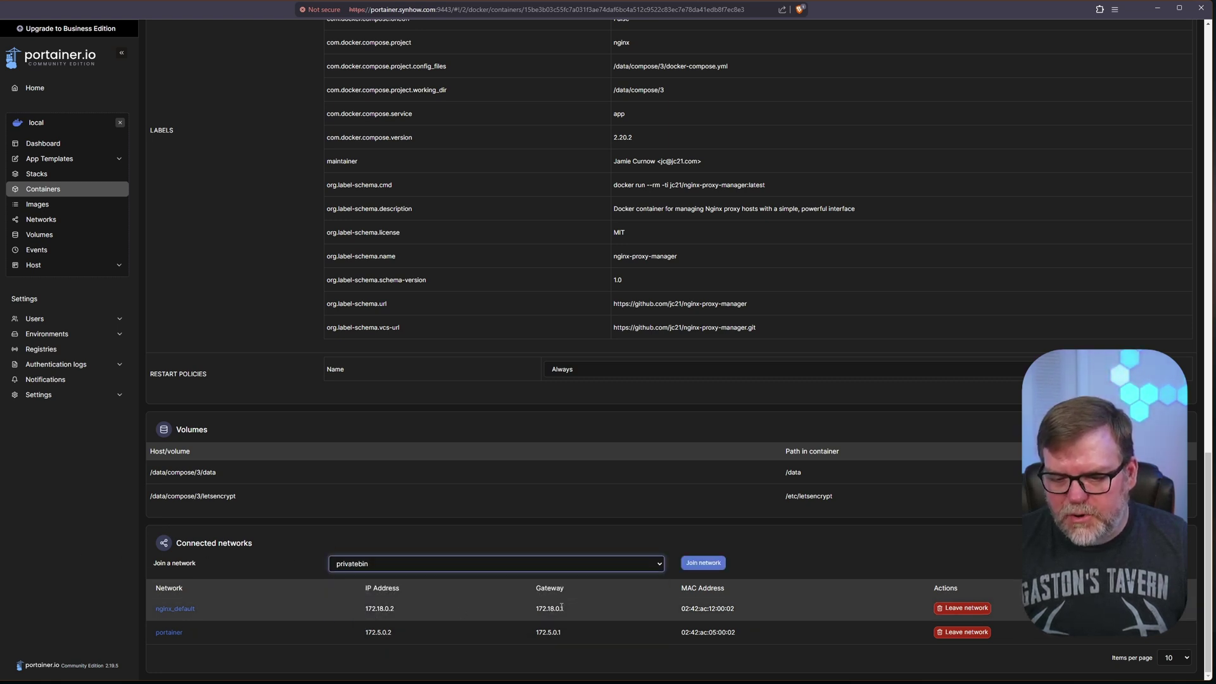
{"action": "left_click", "coordinate": [702, 562]}
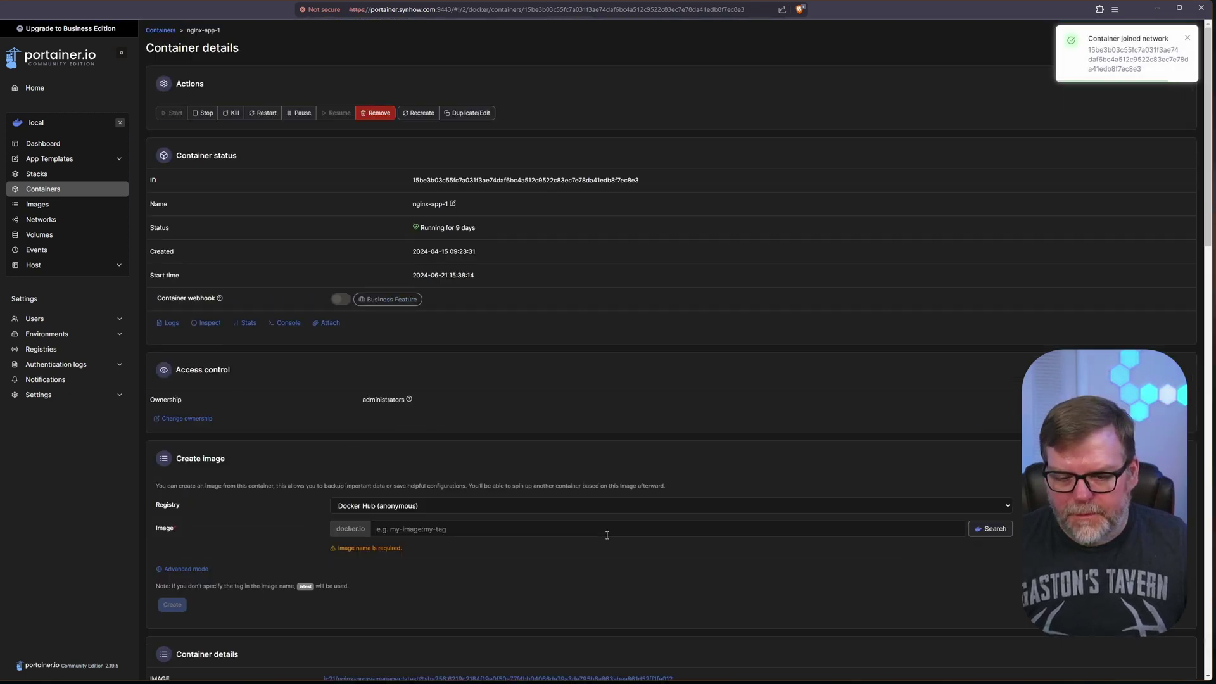
{"action": "scroll", "coordinate": [580, 540], "scroll_direction": "down", "scroll_amount": 6}
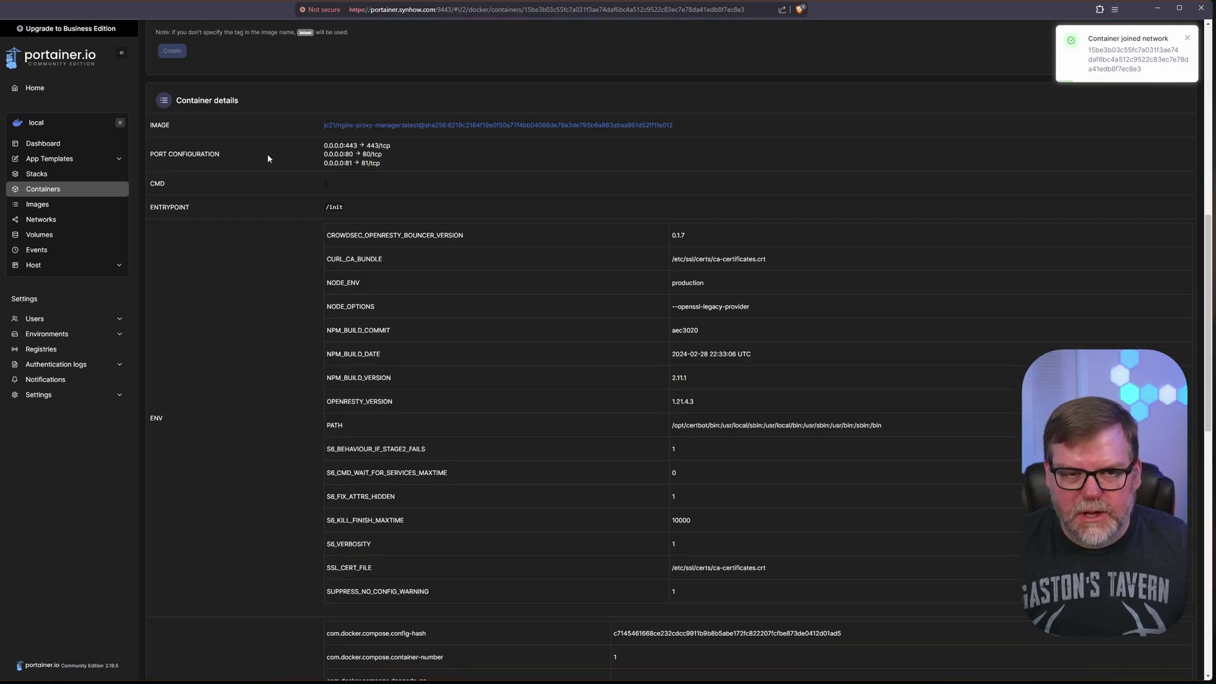
{"action": "key", "text": "alt+Left"}
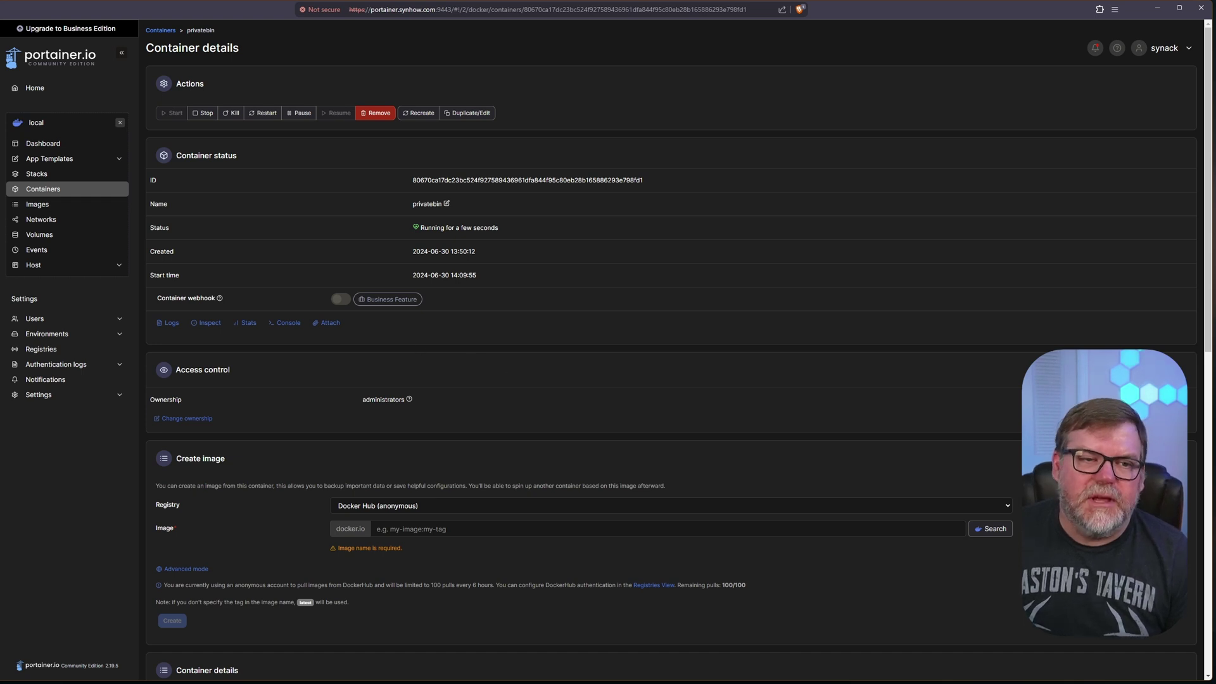
Switch back to Nginx Proxy Manager, open the private.synhow.com site, and check its PrivateBin name and paste expiration options.
{"action": "key", "text": "ctrl+Tab"}
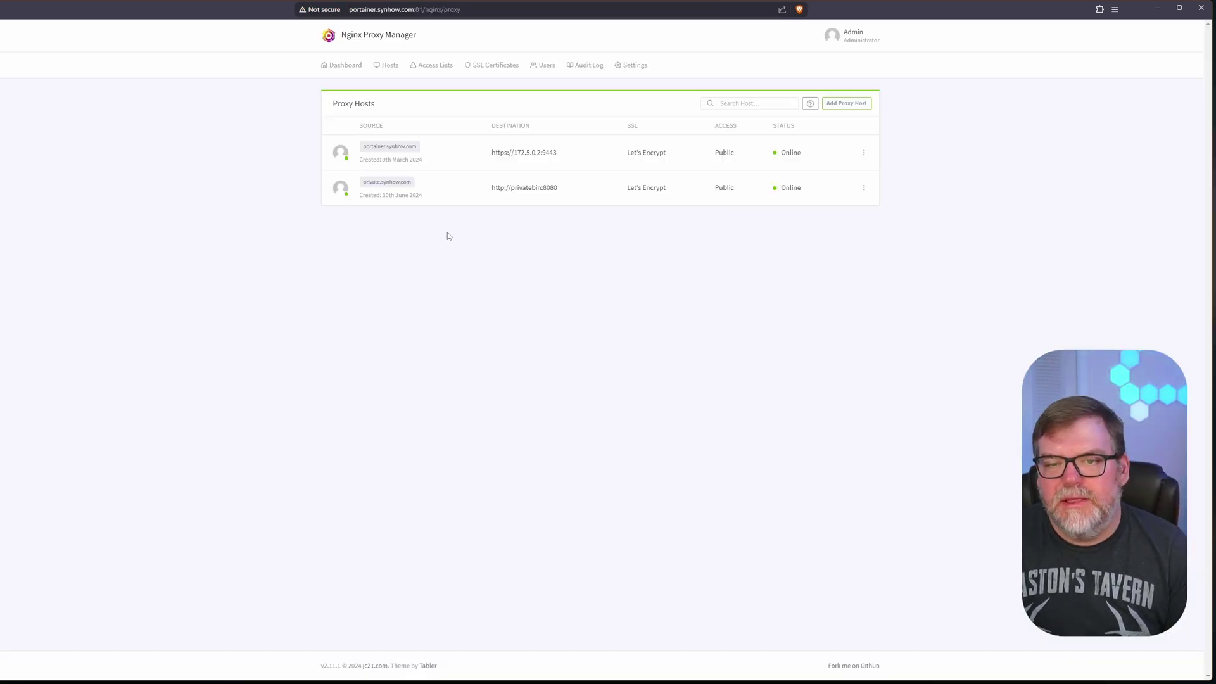
{"action": "left_click", "coordinate": [393, 186]}
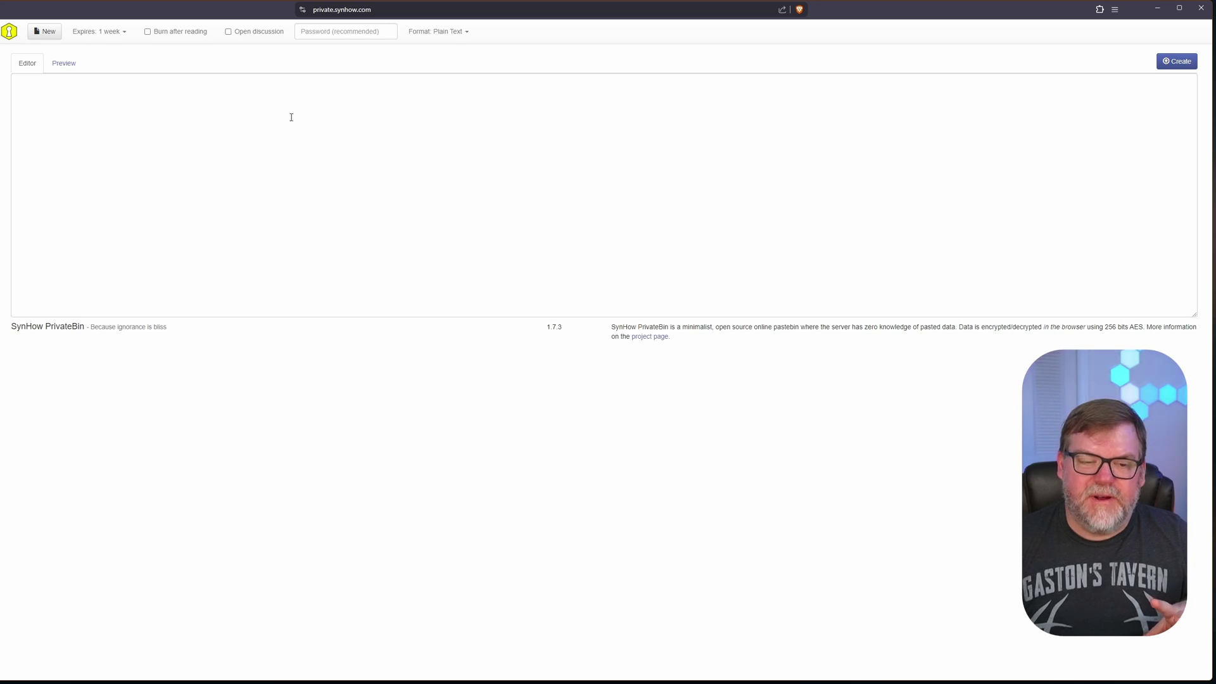
{"action": "left_click_drag", "start_coordinate": [9, 328], "coordinate": [87, 328]}
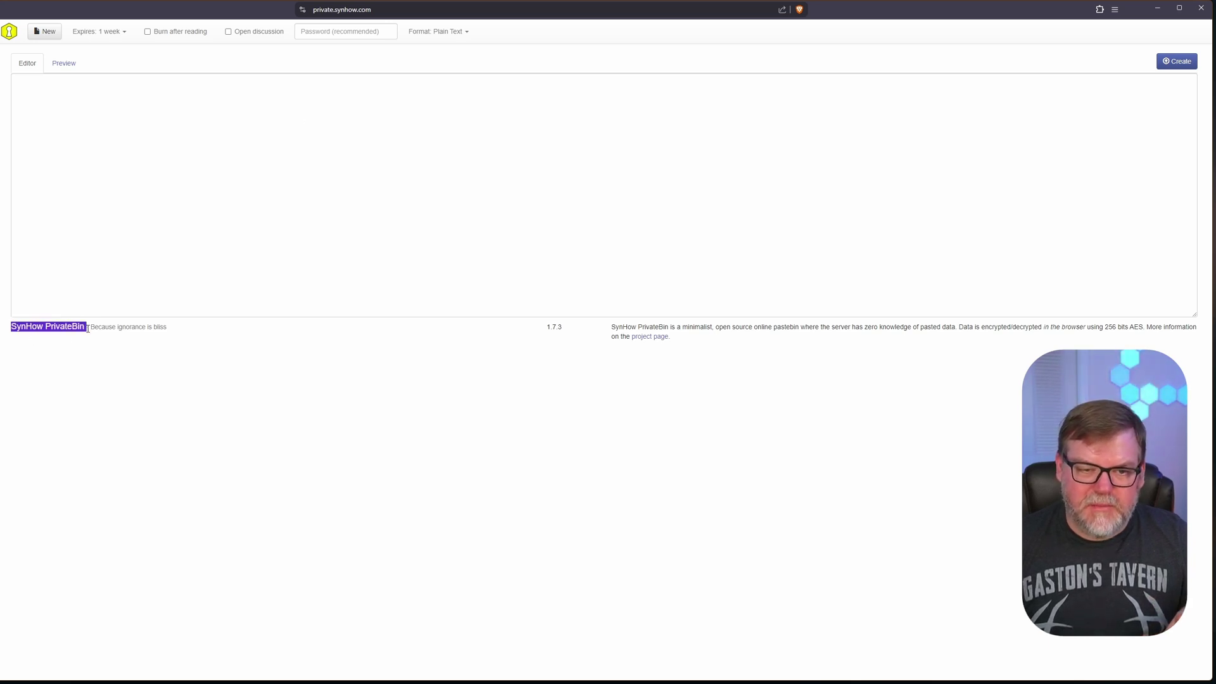
{"action": "left_click", "coordinate": [105, 36]}
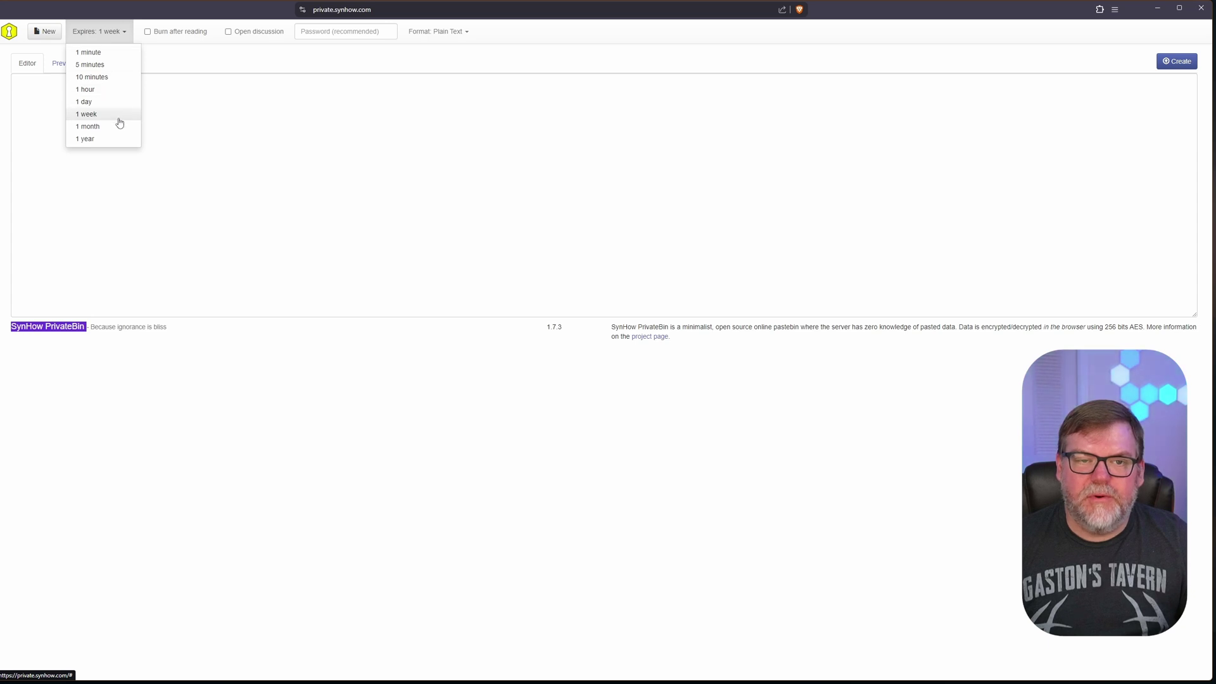